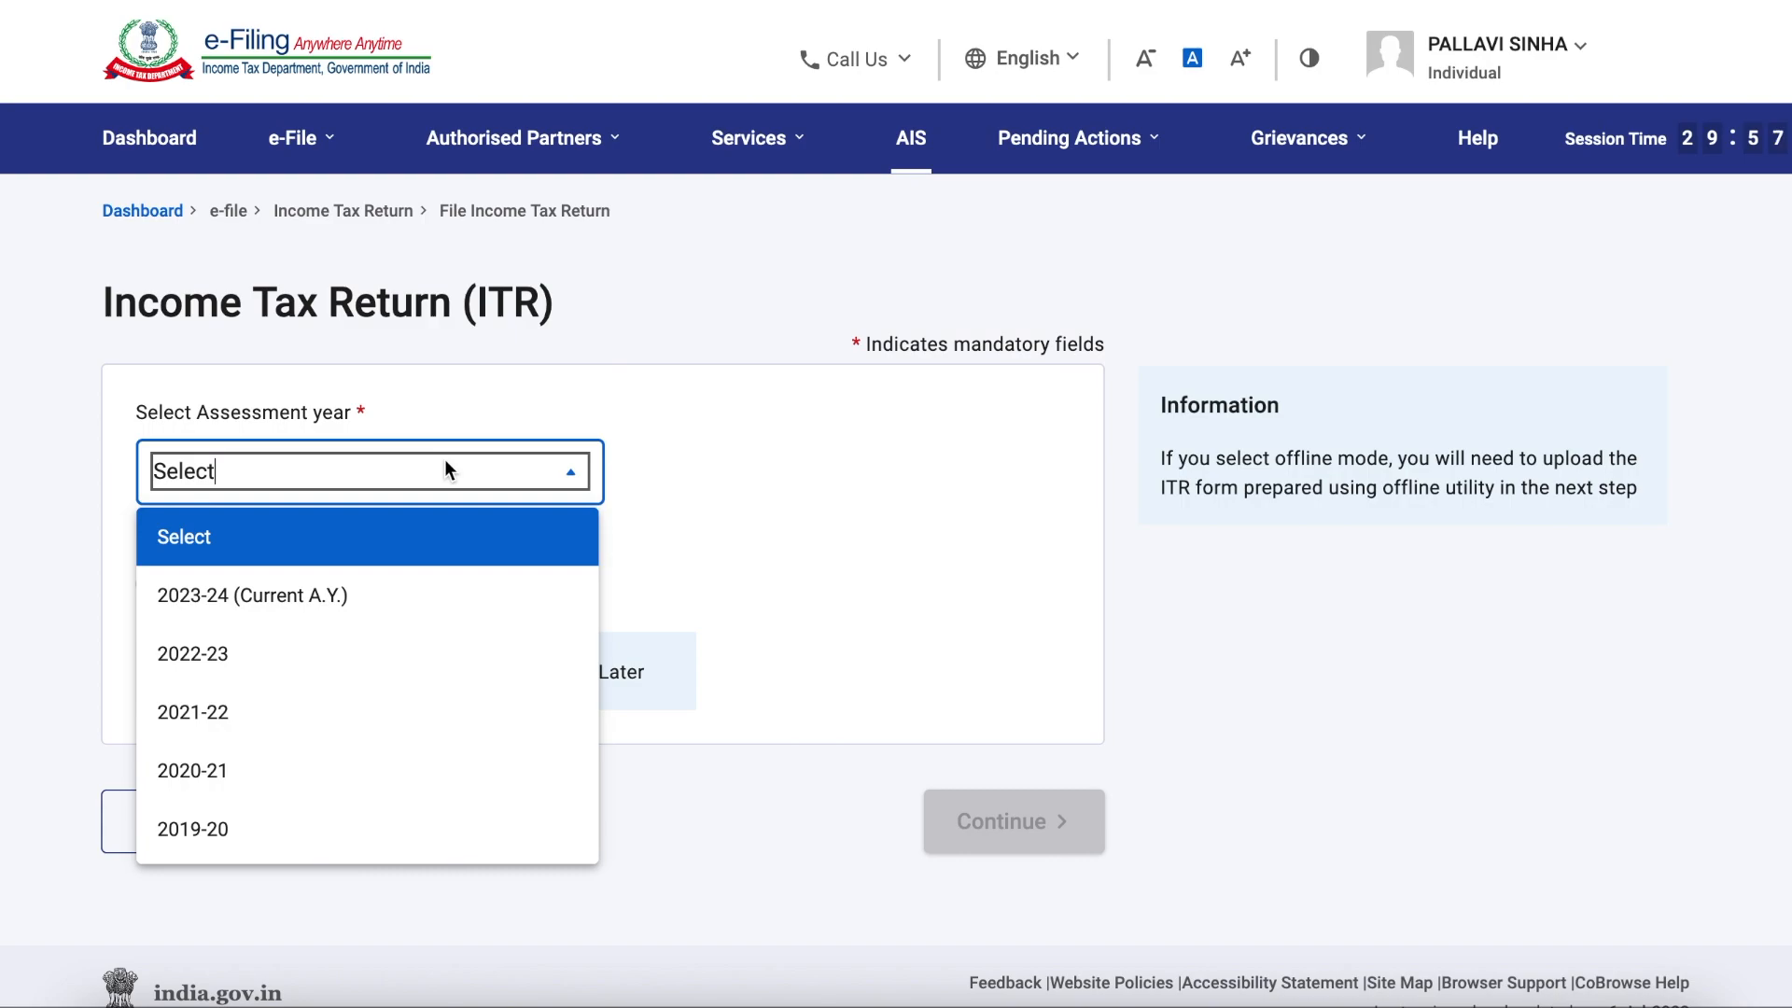
Step: Start a new online income tax return filing for assessment year 2023-24 with the Individual status
{"action": "left_click", "coordinate": [386, 609]}
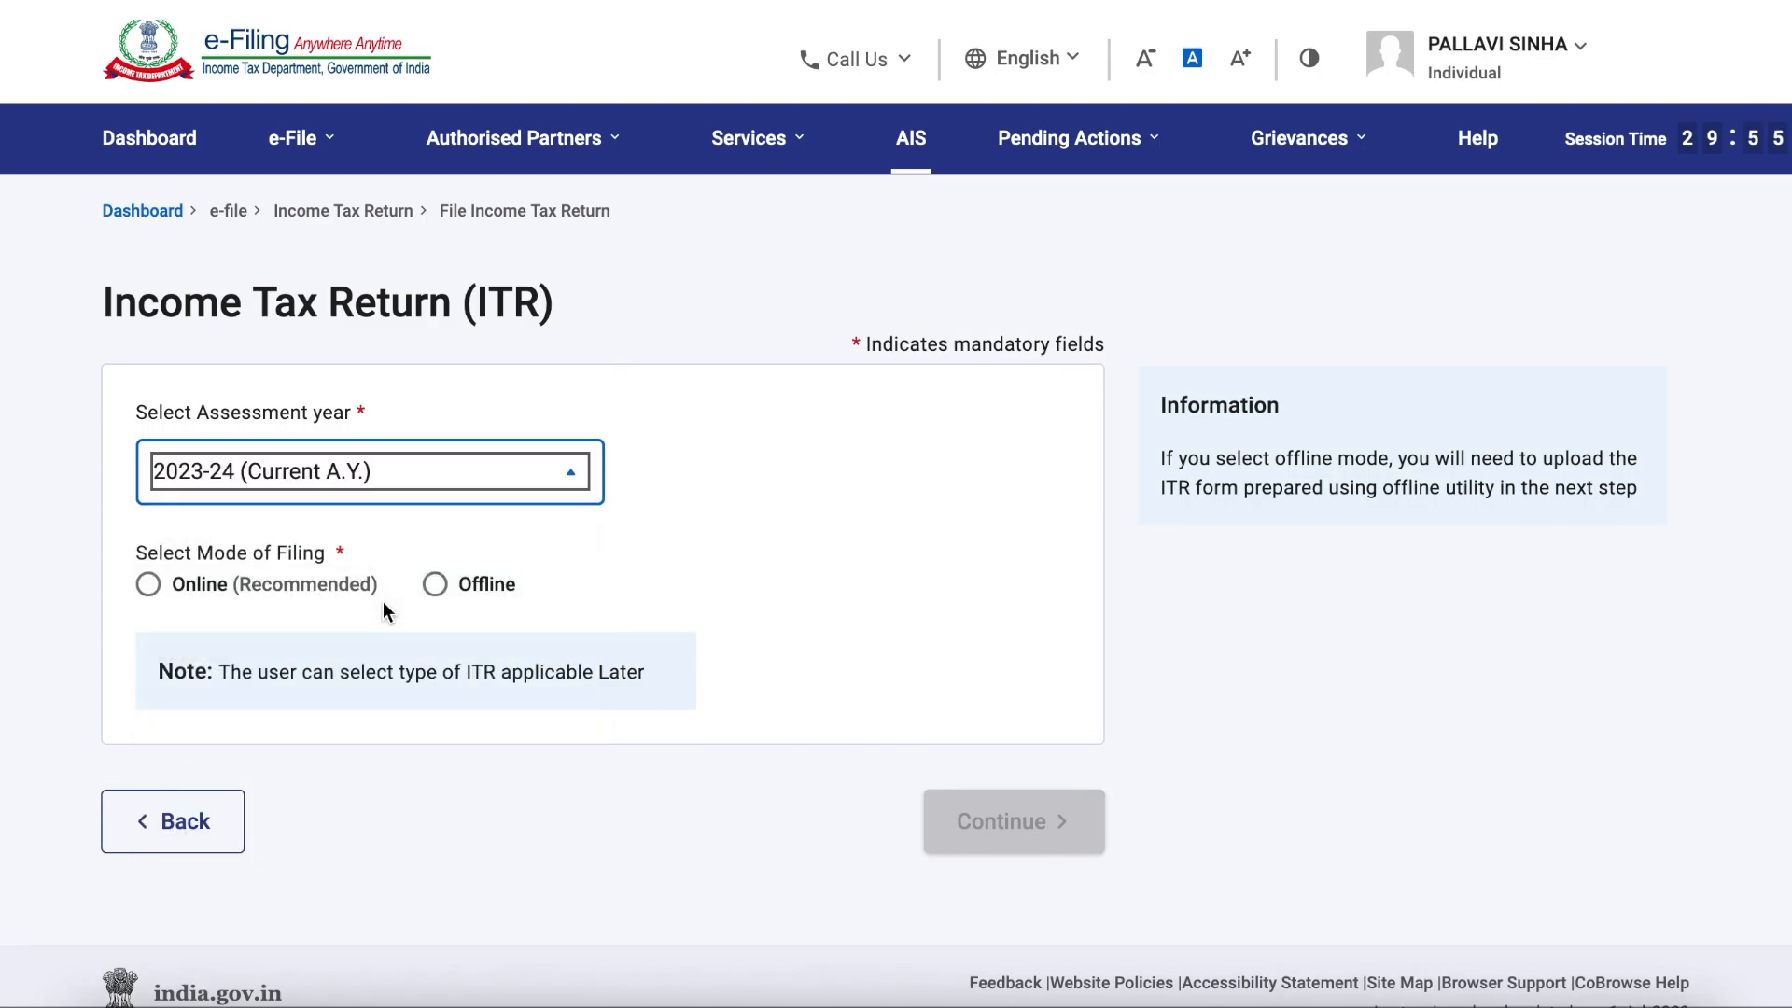
{"action": "left_click", "coordinate": [152, 586]}
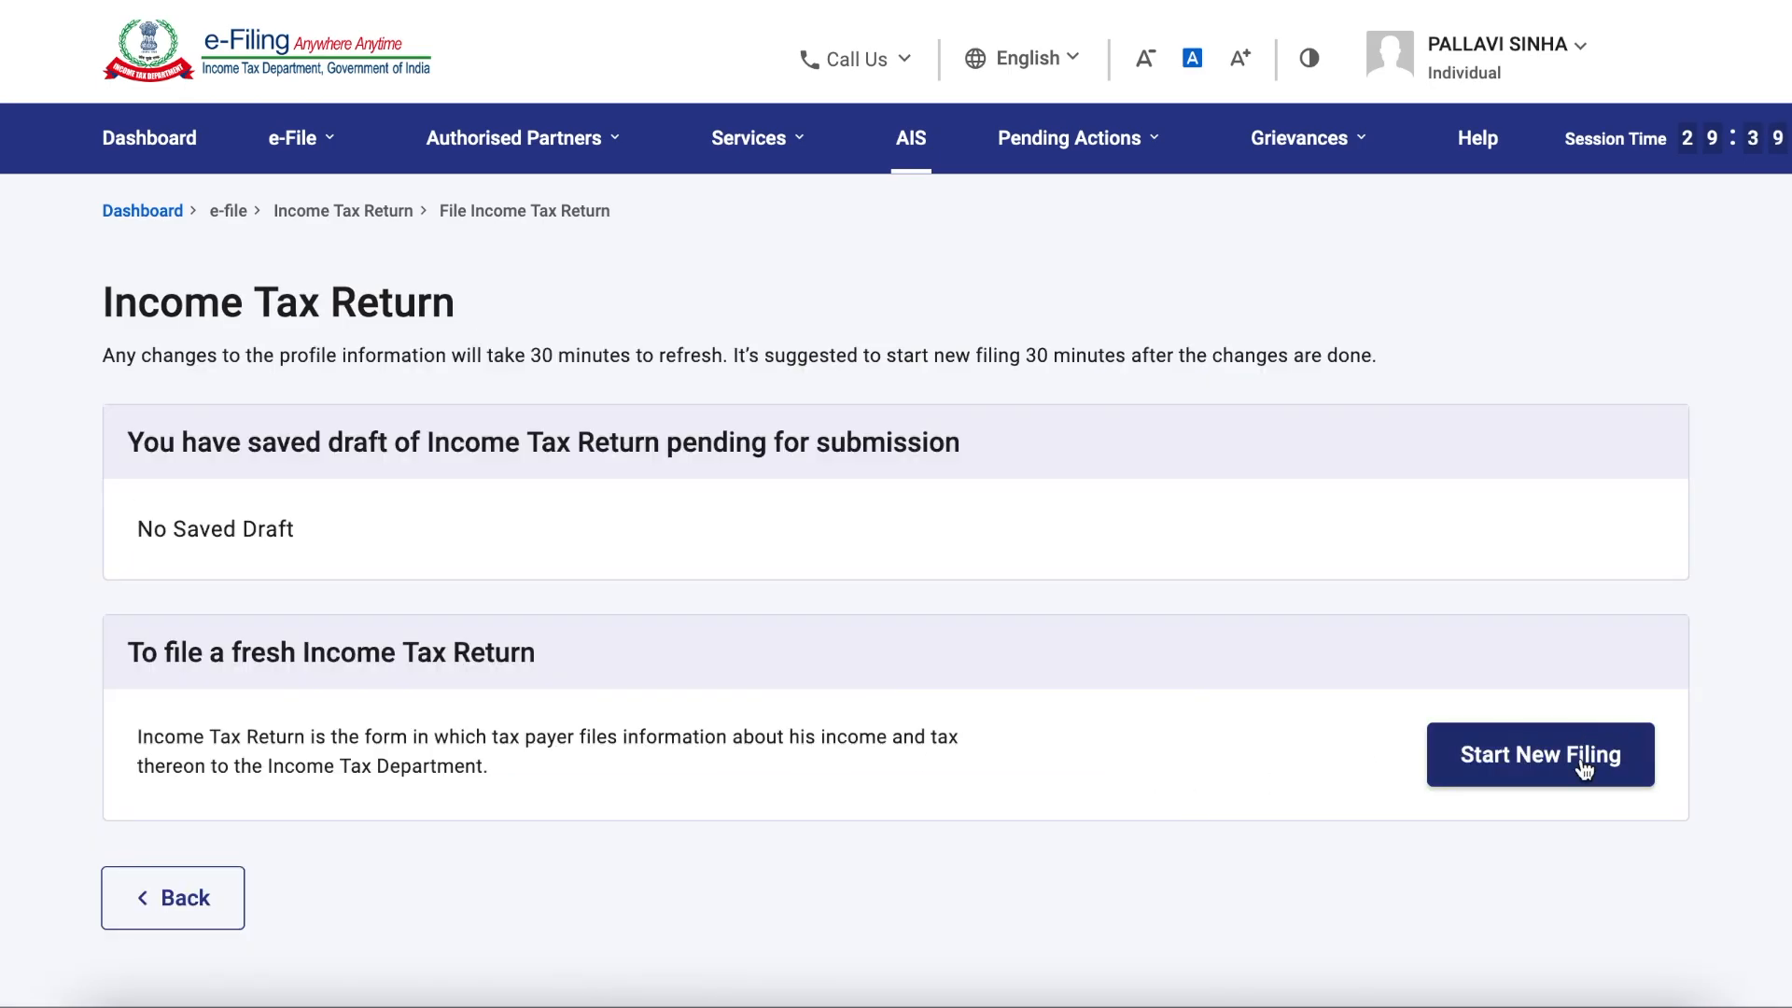
{"action": "left_click", "coordinate": [1584, 767]}
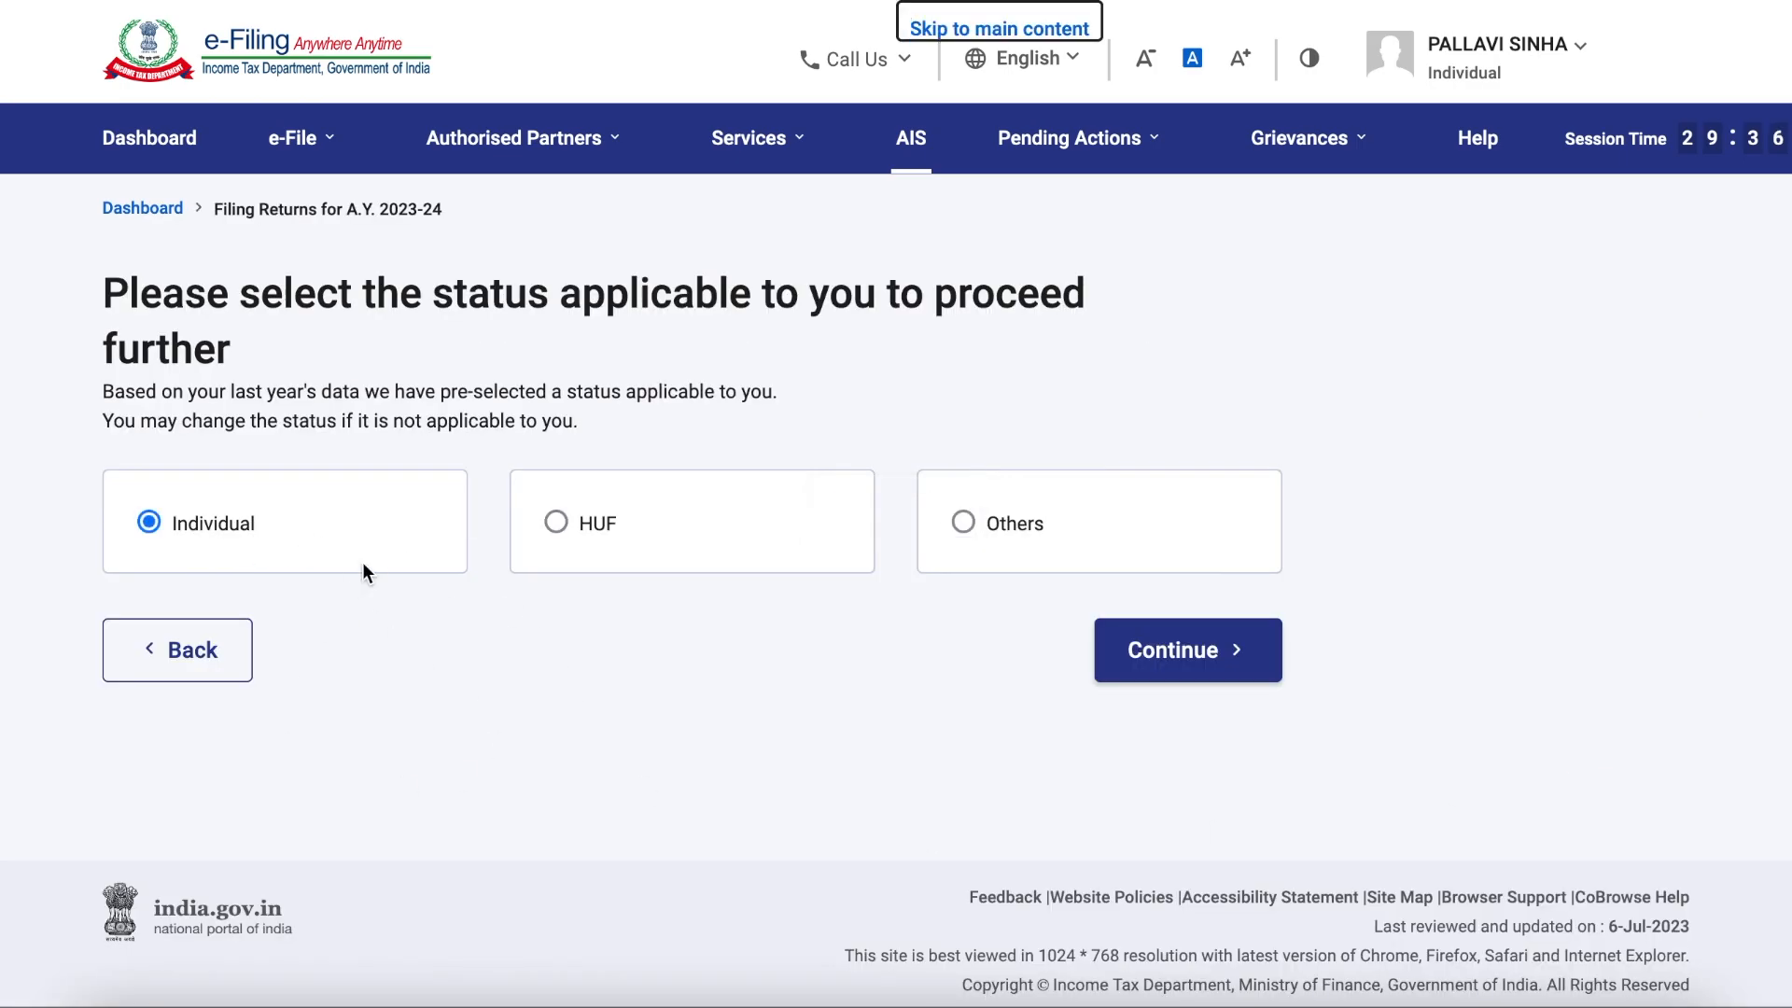
{"action": "left_click", "coordinate": [1162, 651]}
Step: Choose the ITR - 4 form and proceed with it
{"action": "left_click", "coordinate": [1074, 565]}
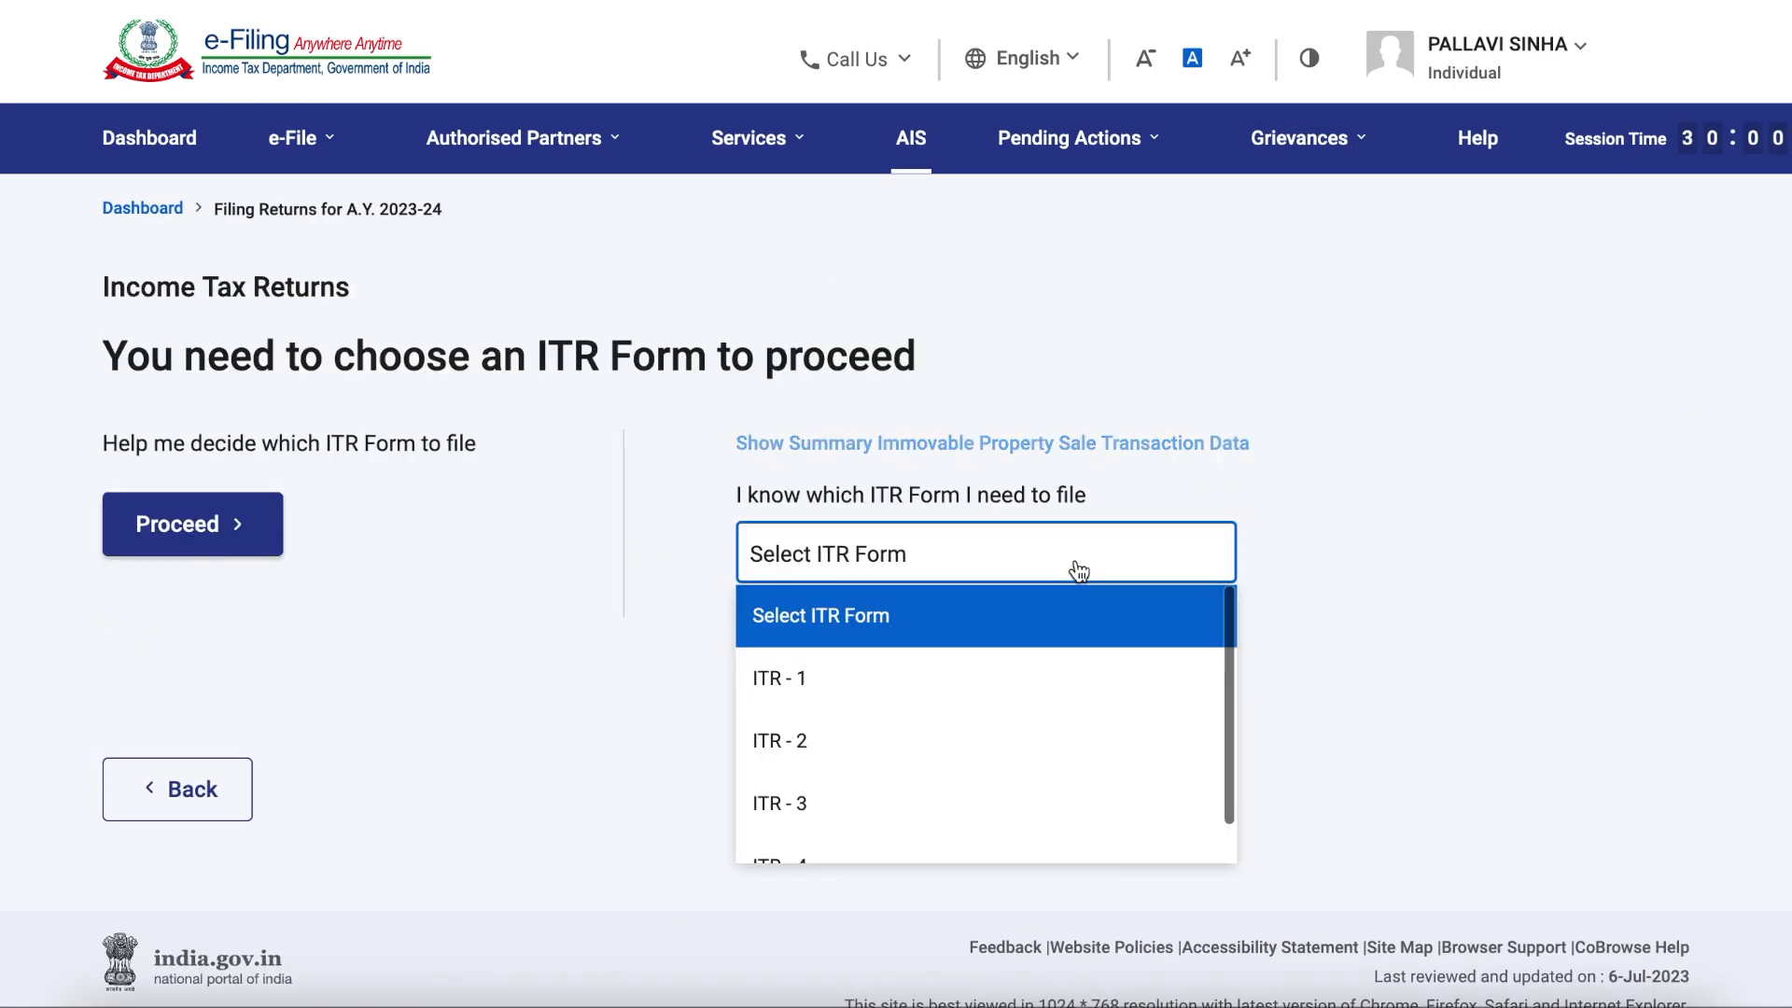
{"action": "scroll", "coordinate": [941, 814], "scroll_direction": "down", "scroll_amount": 1}
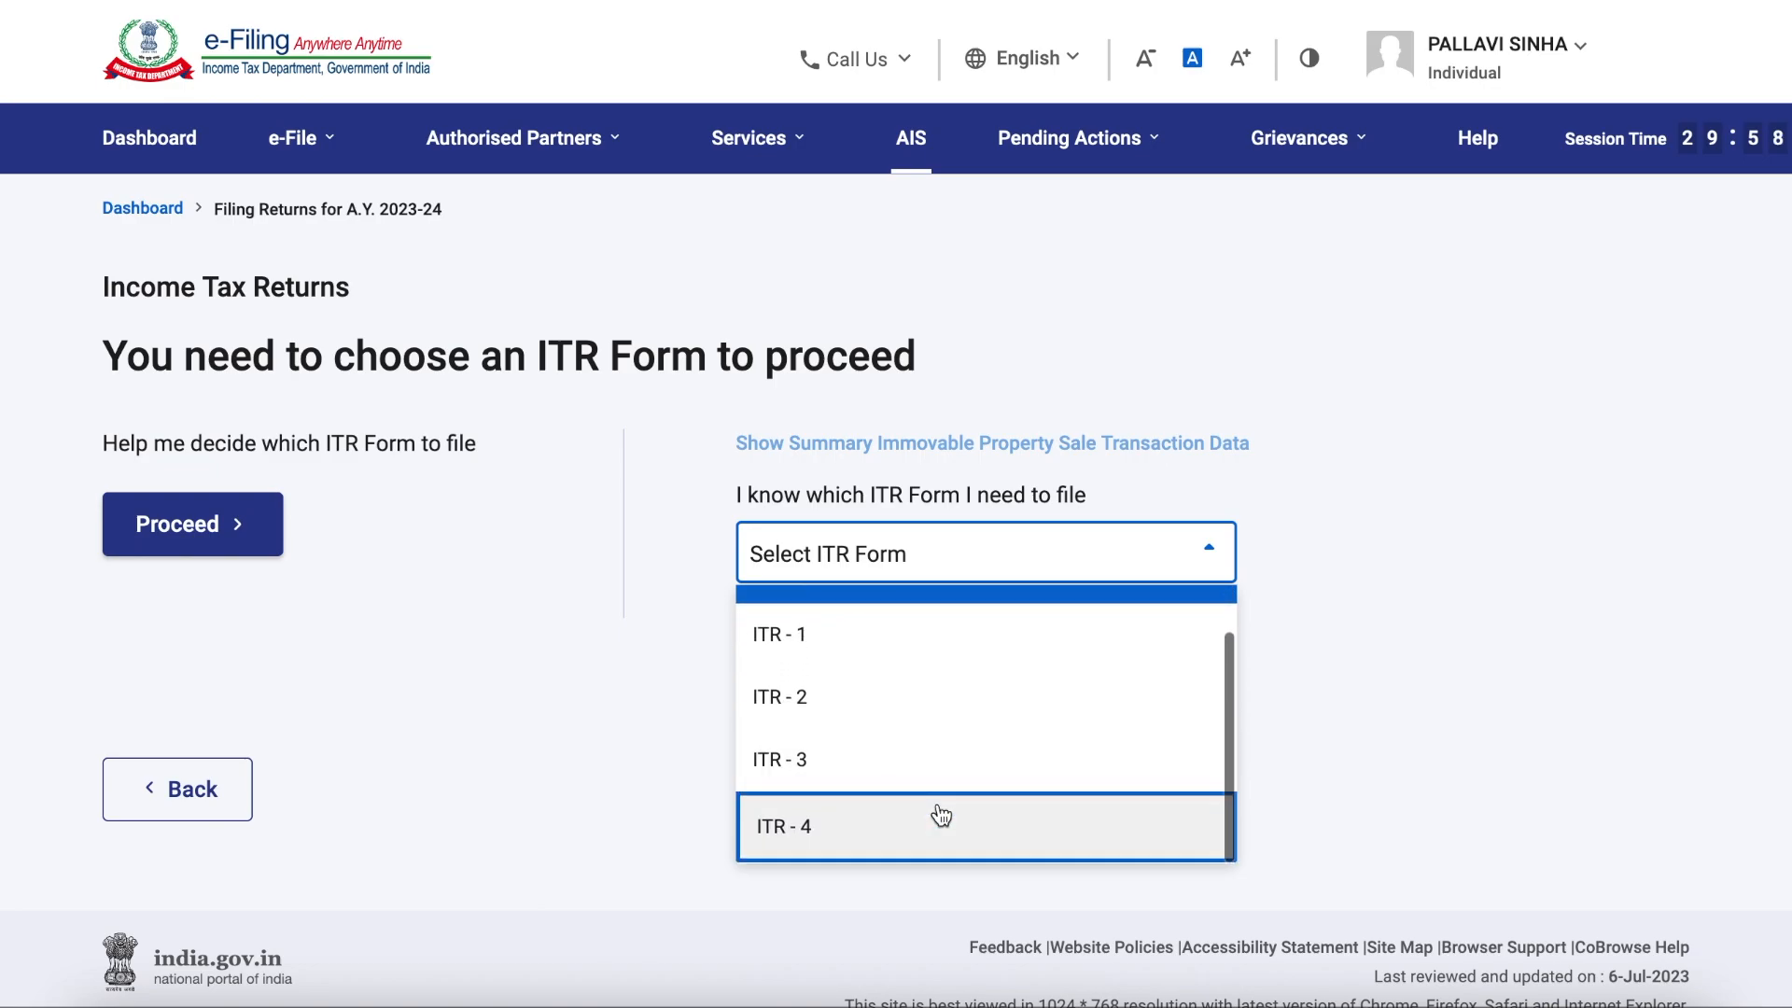
{"action": "left_click", "coordinate": [951, 840]}
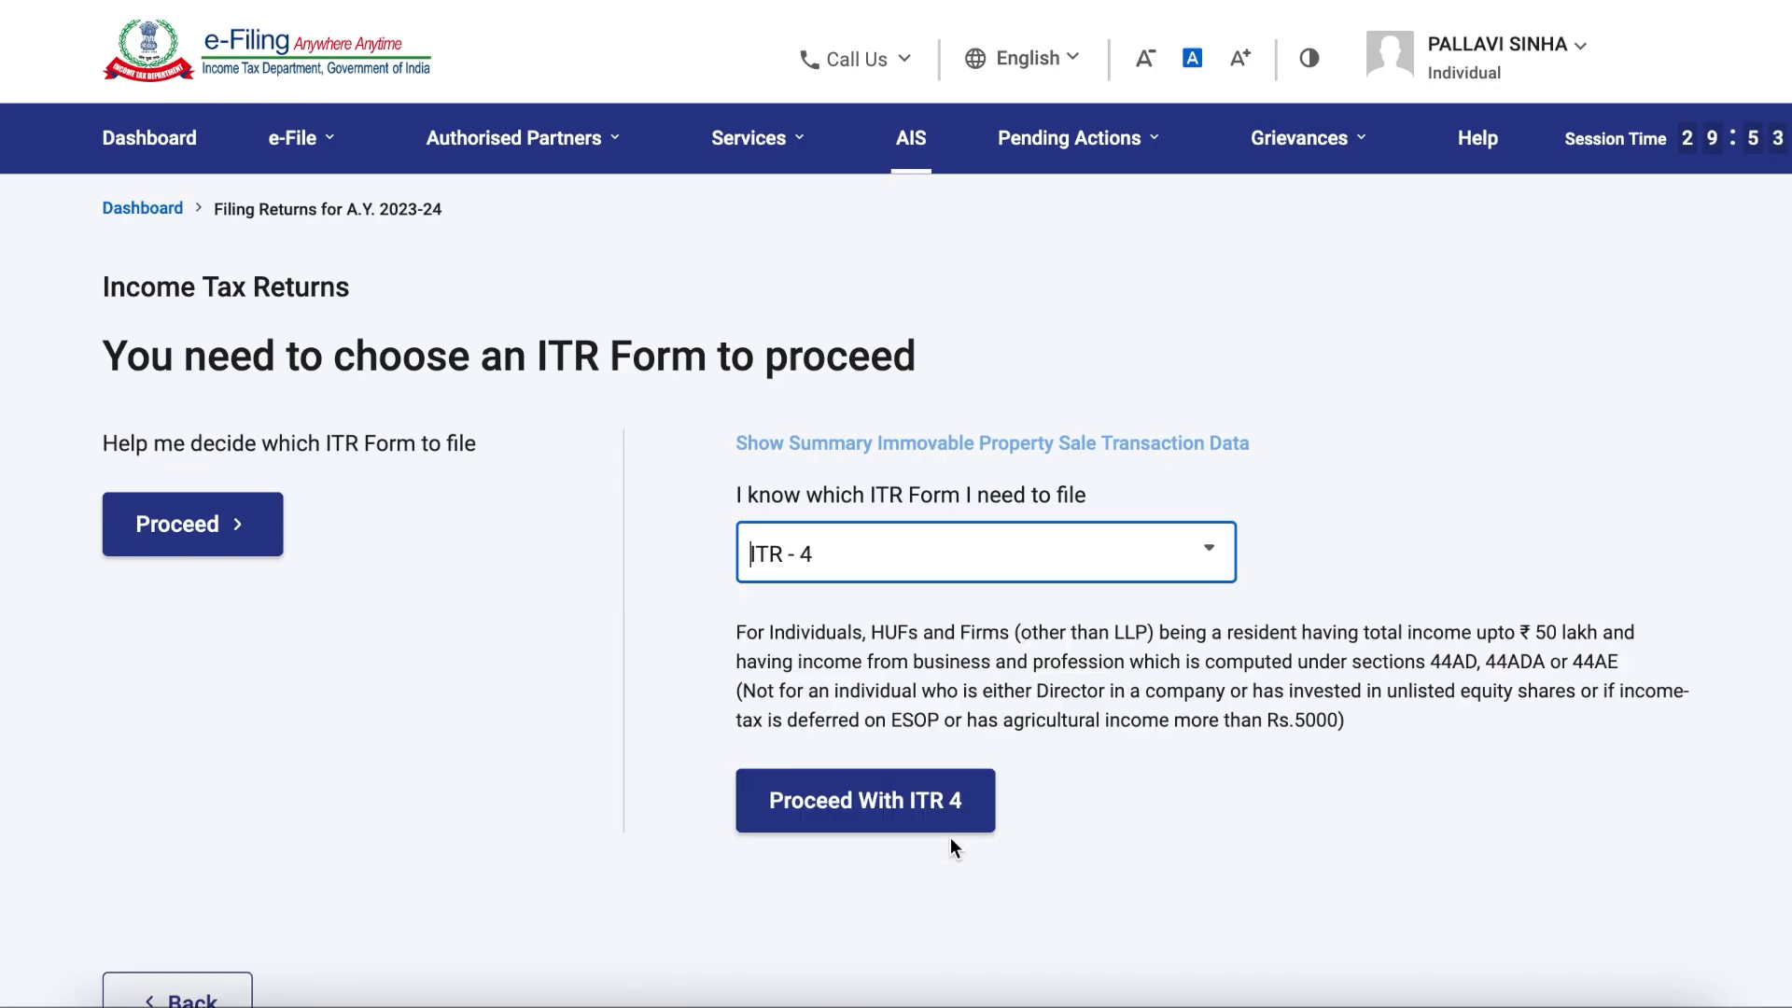
{"action": "left_click", "coordinate": [921, 801]}
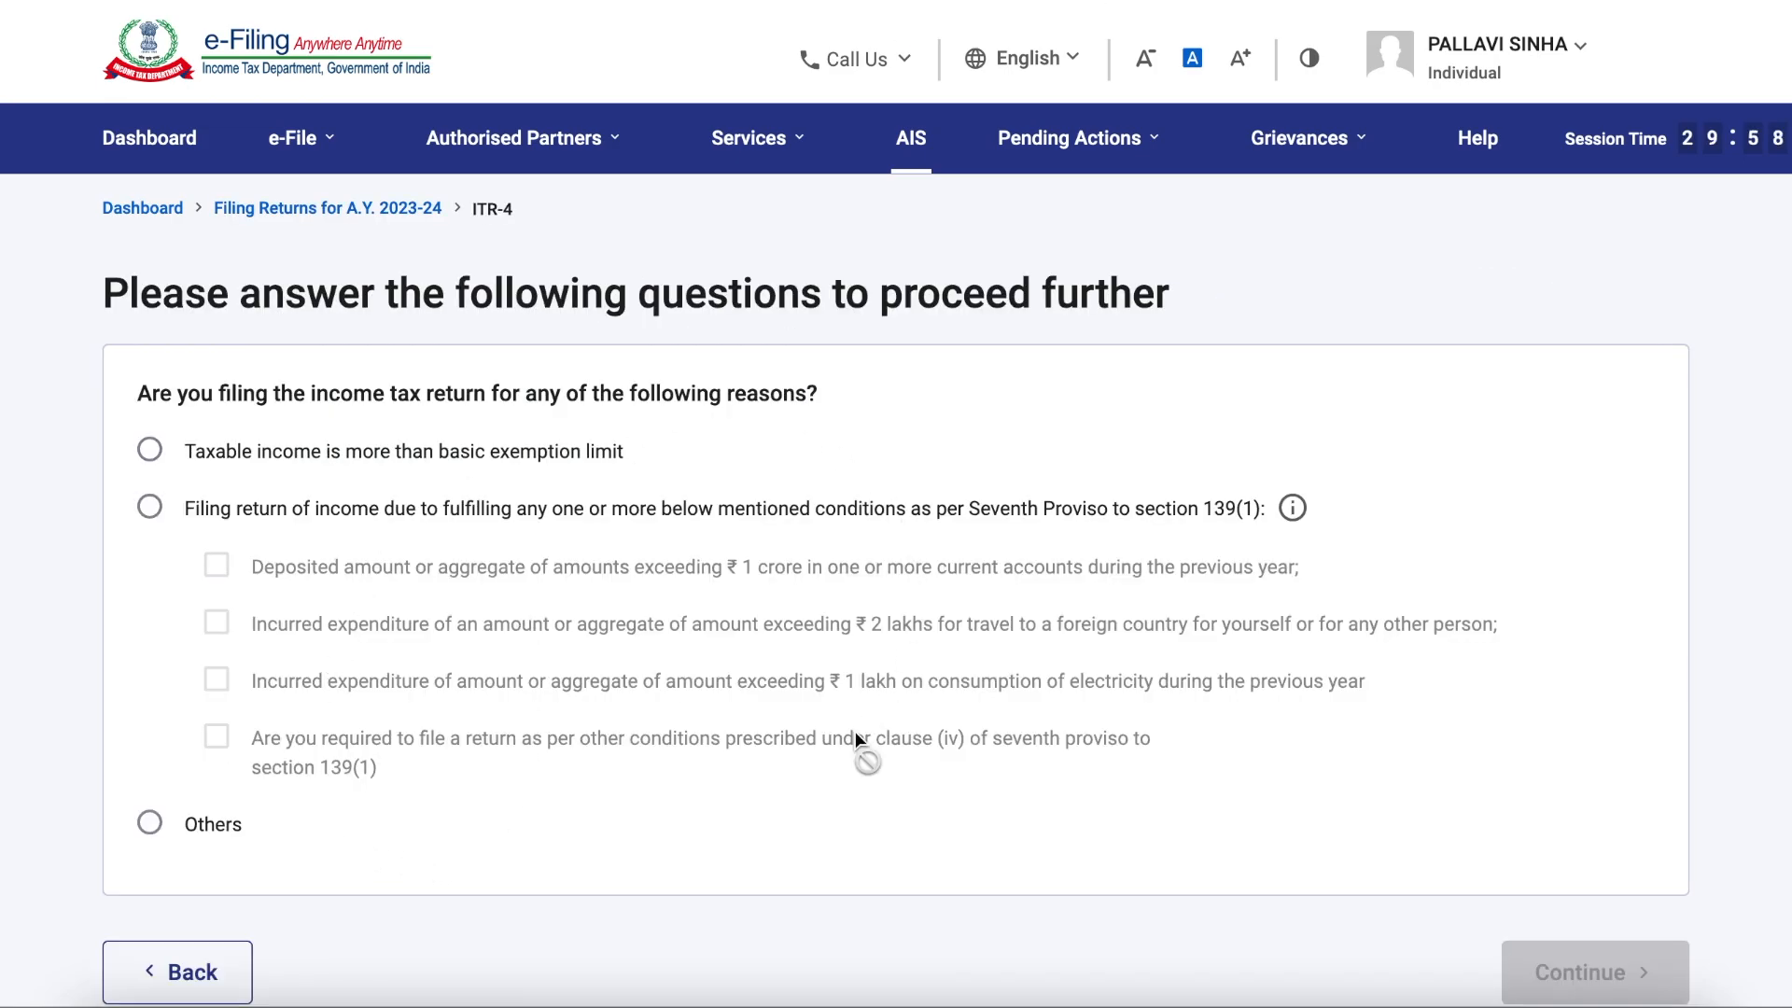
Step: Give Others as the reason for filing the return and acknowledge the pre-filled data notice
{"action": "left_click", "coordinate": [150, 824]}
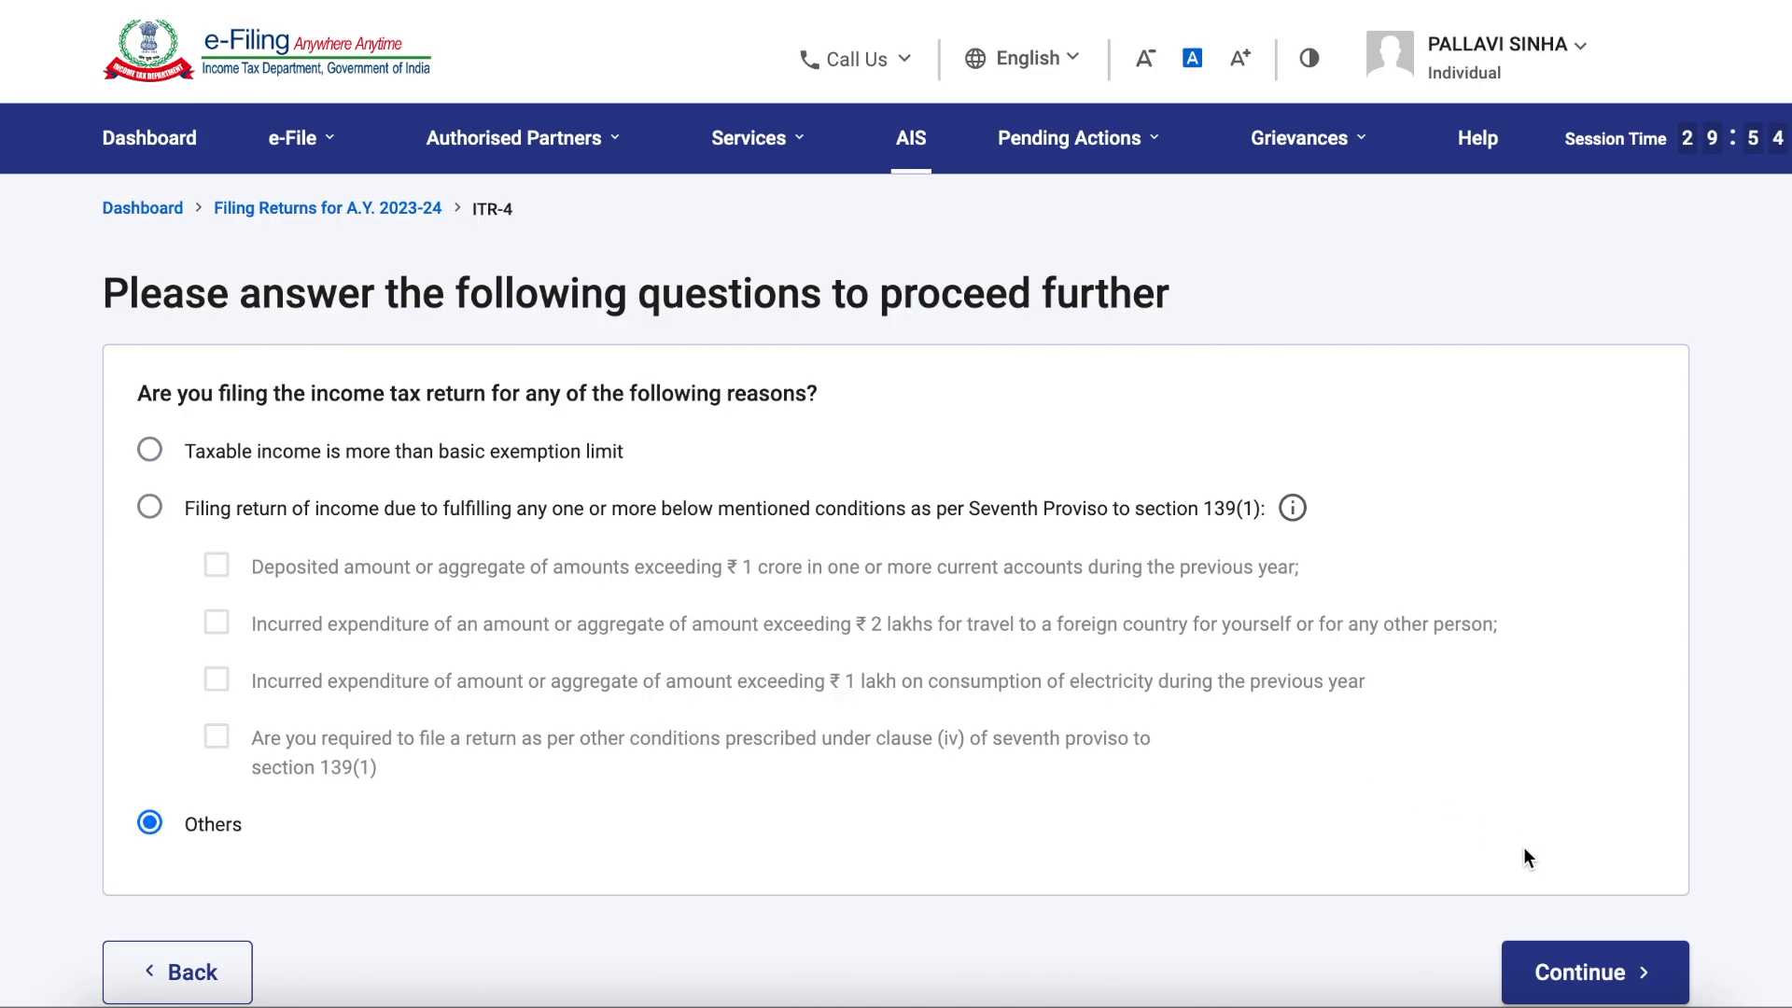
{"action": "left_click", "coordinate": [1568, 971]}
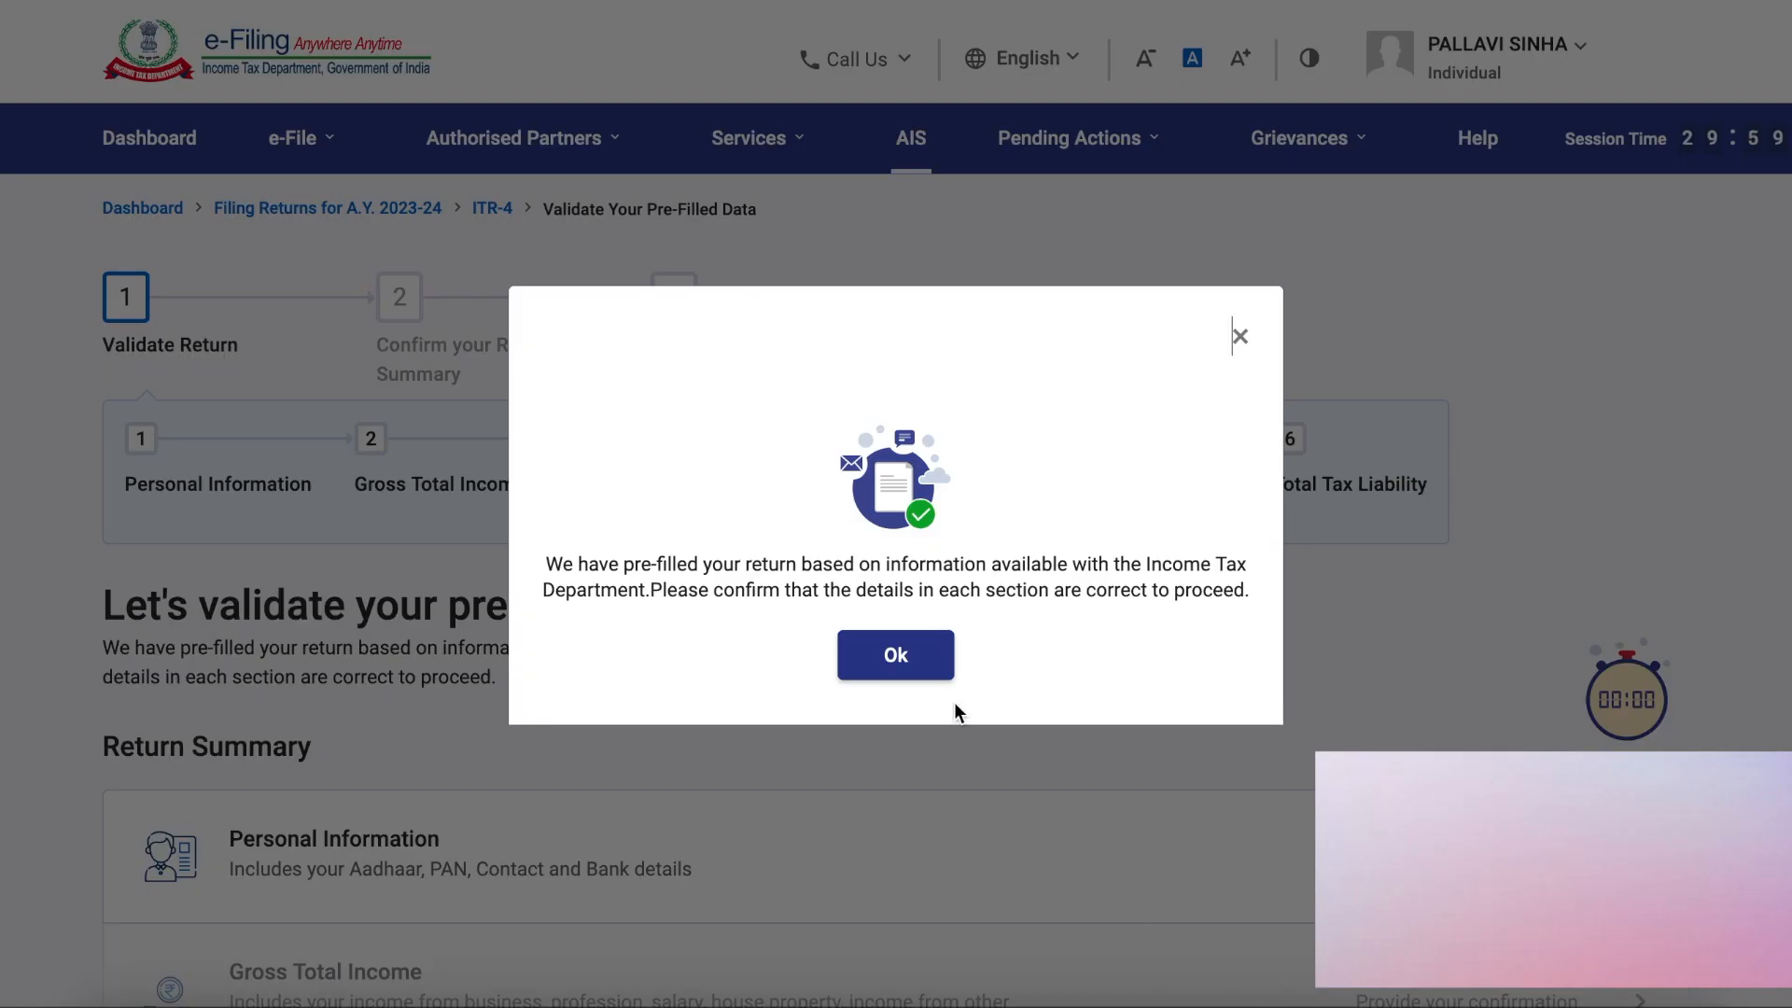
{"action": "left_click", "coordinate": [896, 656]}
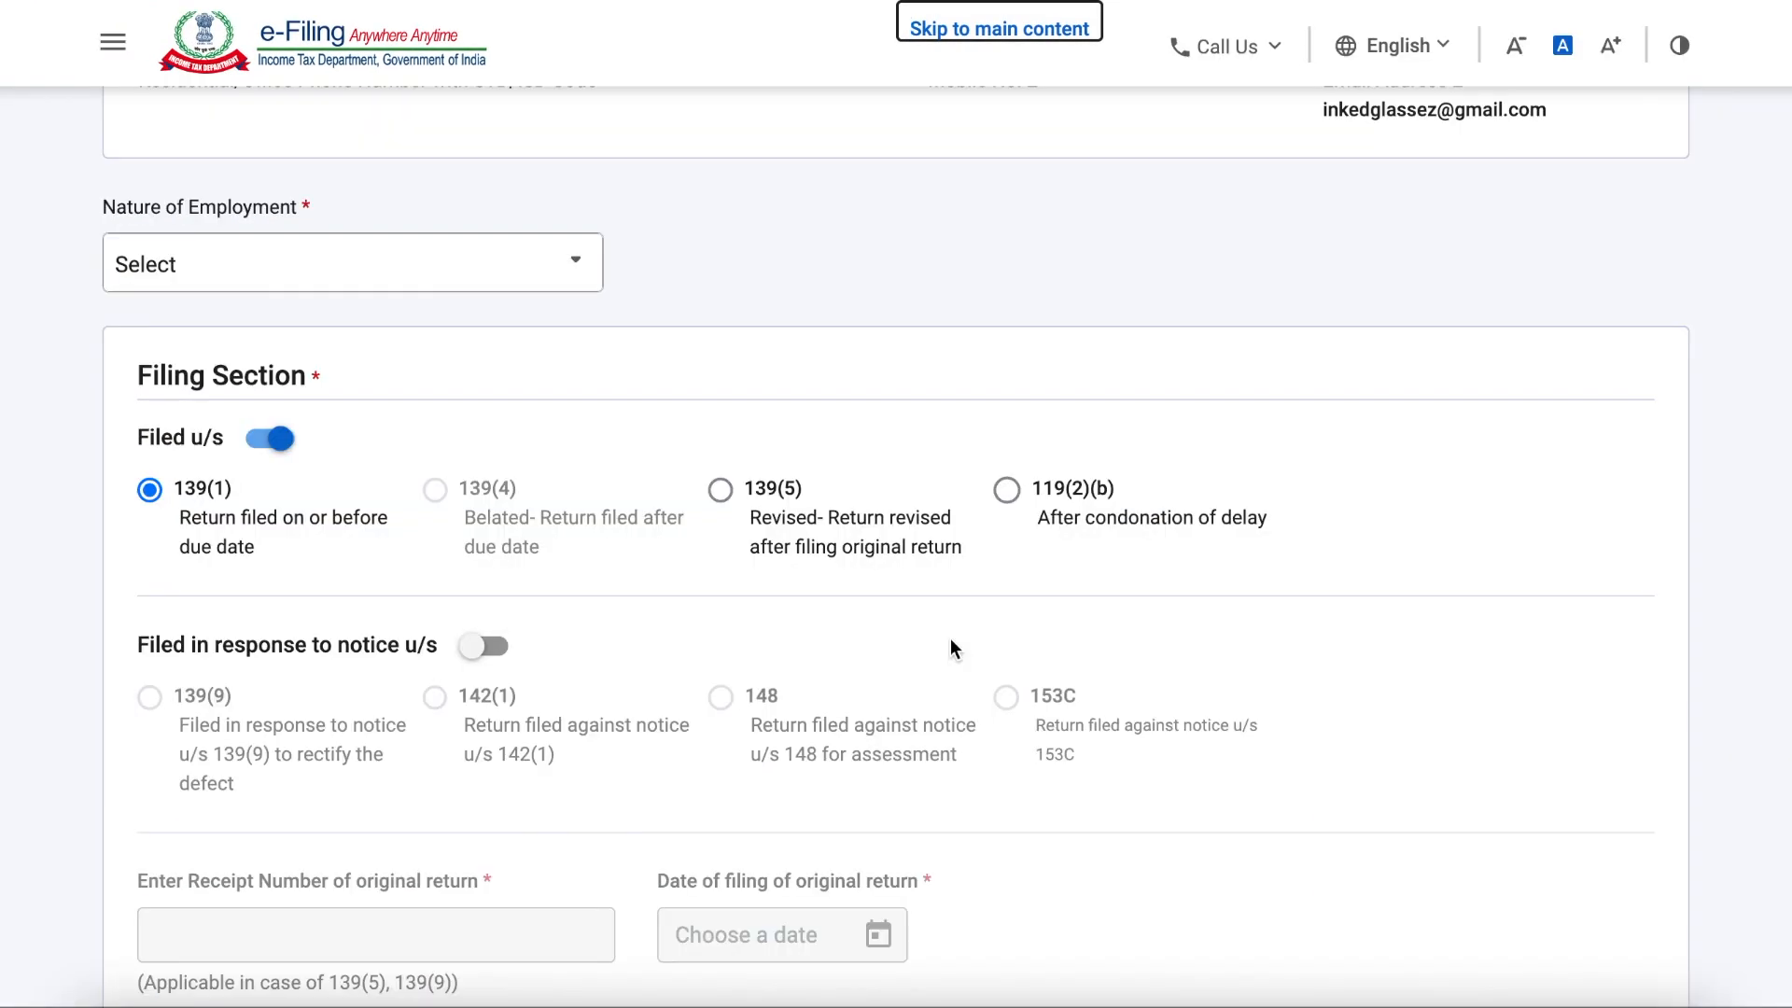
Step: Set the Nature of Employment to Others
{"action": "left_click", "coordinate": [505, 261]}
{"action": "scroll", "coordinate": [454, 542], "scroll_direction": "down", "scroll_amount": 5}
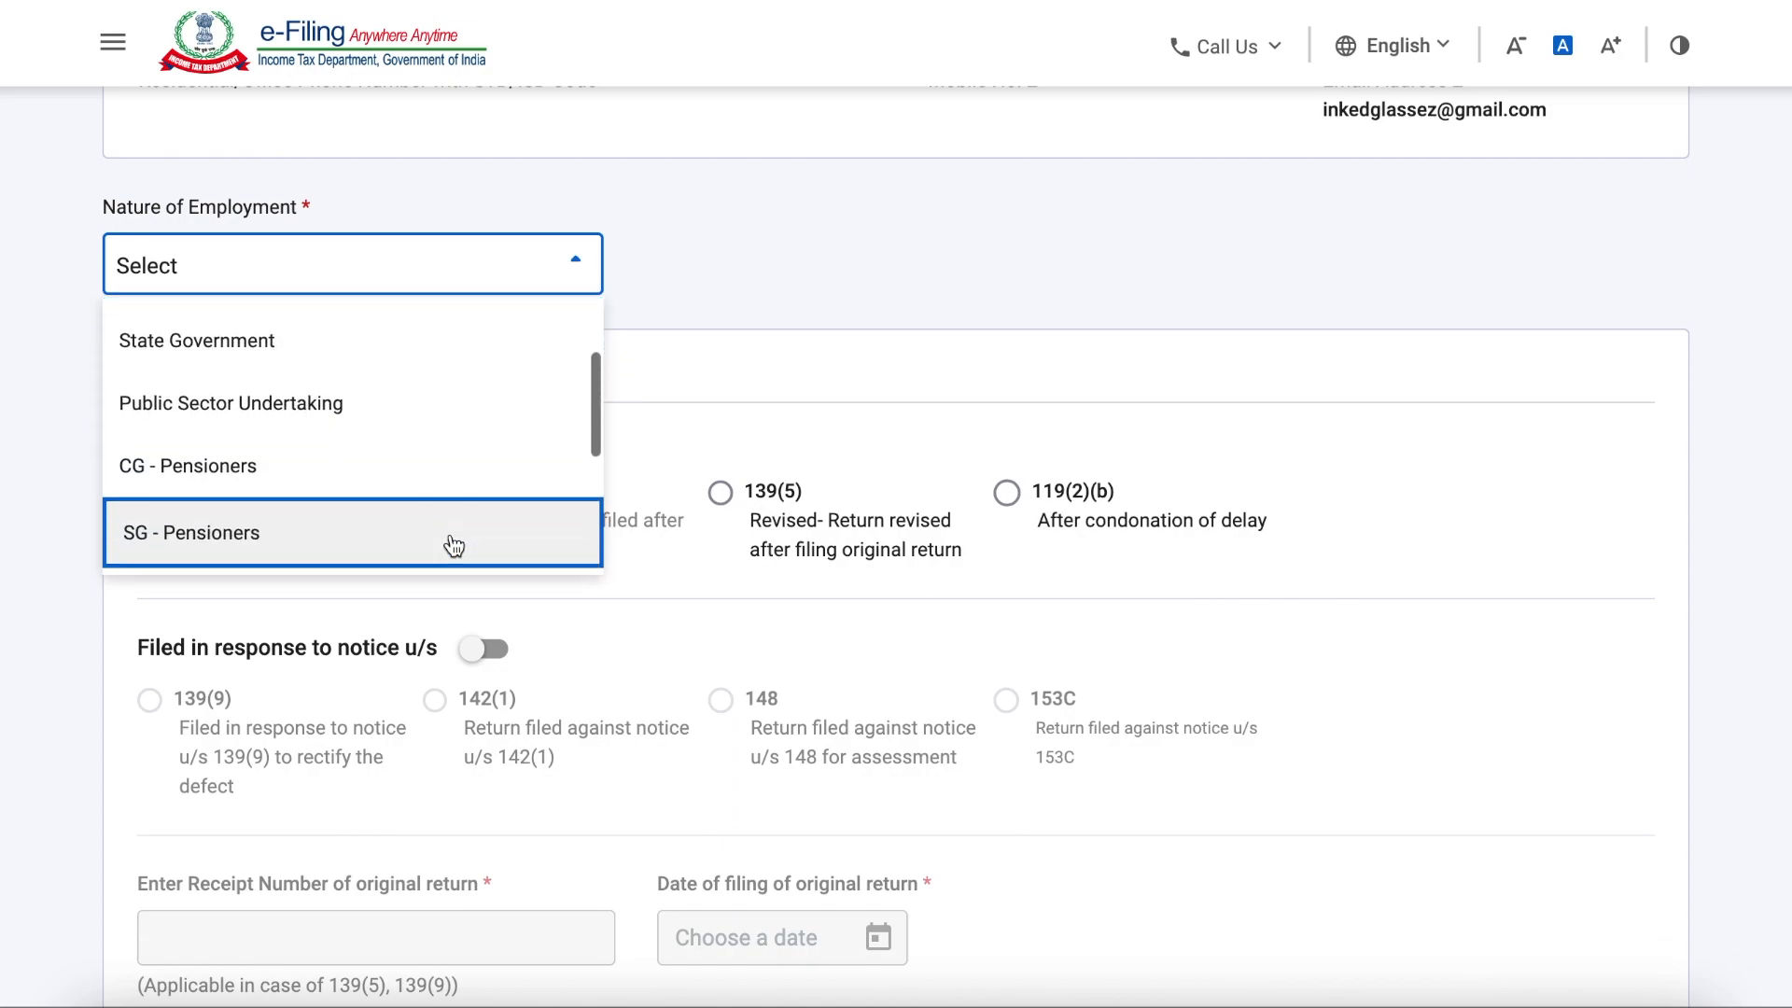
{"action": "left_click", "coordinate": [348, 483]}
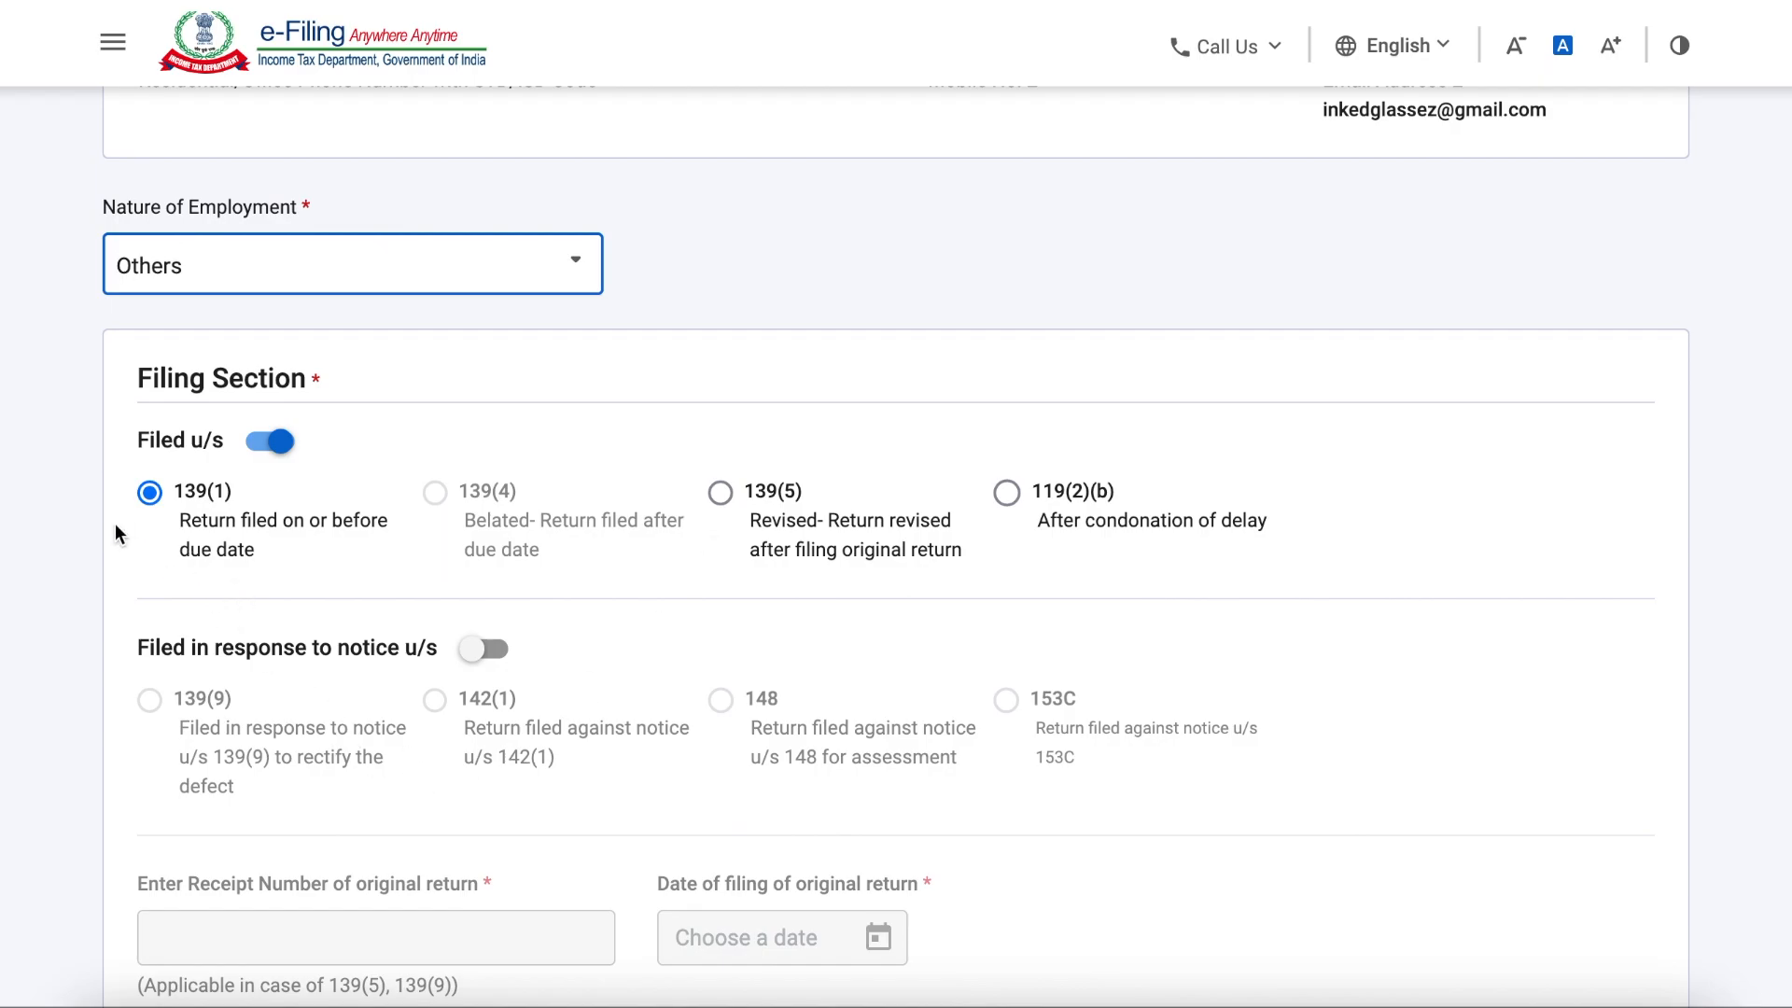
Step: Answer No to opting for the new tax regime in earlier years, keep Not opting for the current year, and confirm the personal information
{"action": "scroll", "coordinate": [433, 677], "scroll_direction": "down", "scroll_amount": 7}
{"action": "left_click", "coordinate": [308, 663]}
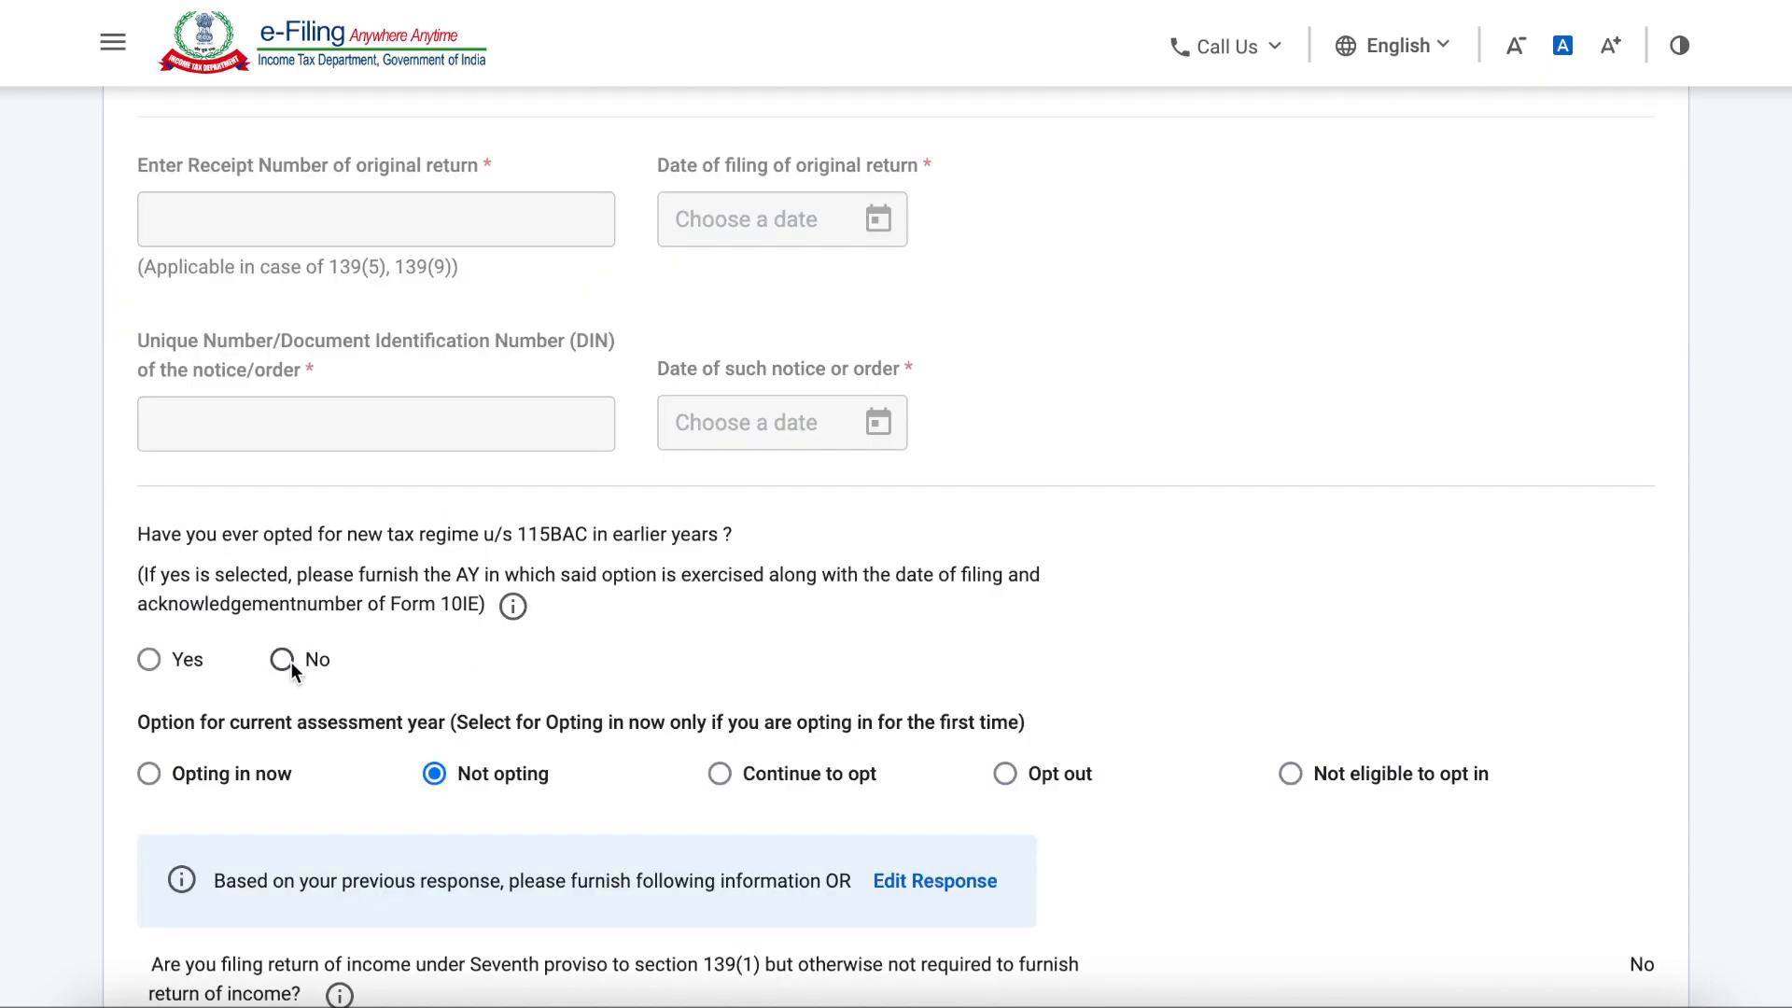
{"action": "scroll", "coordinate": [670, 739], "scroll_direction": "down", "scroll_amount": 1}
{"action": "left_click", "coordinate": [439, 752]}
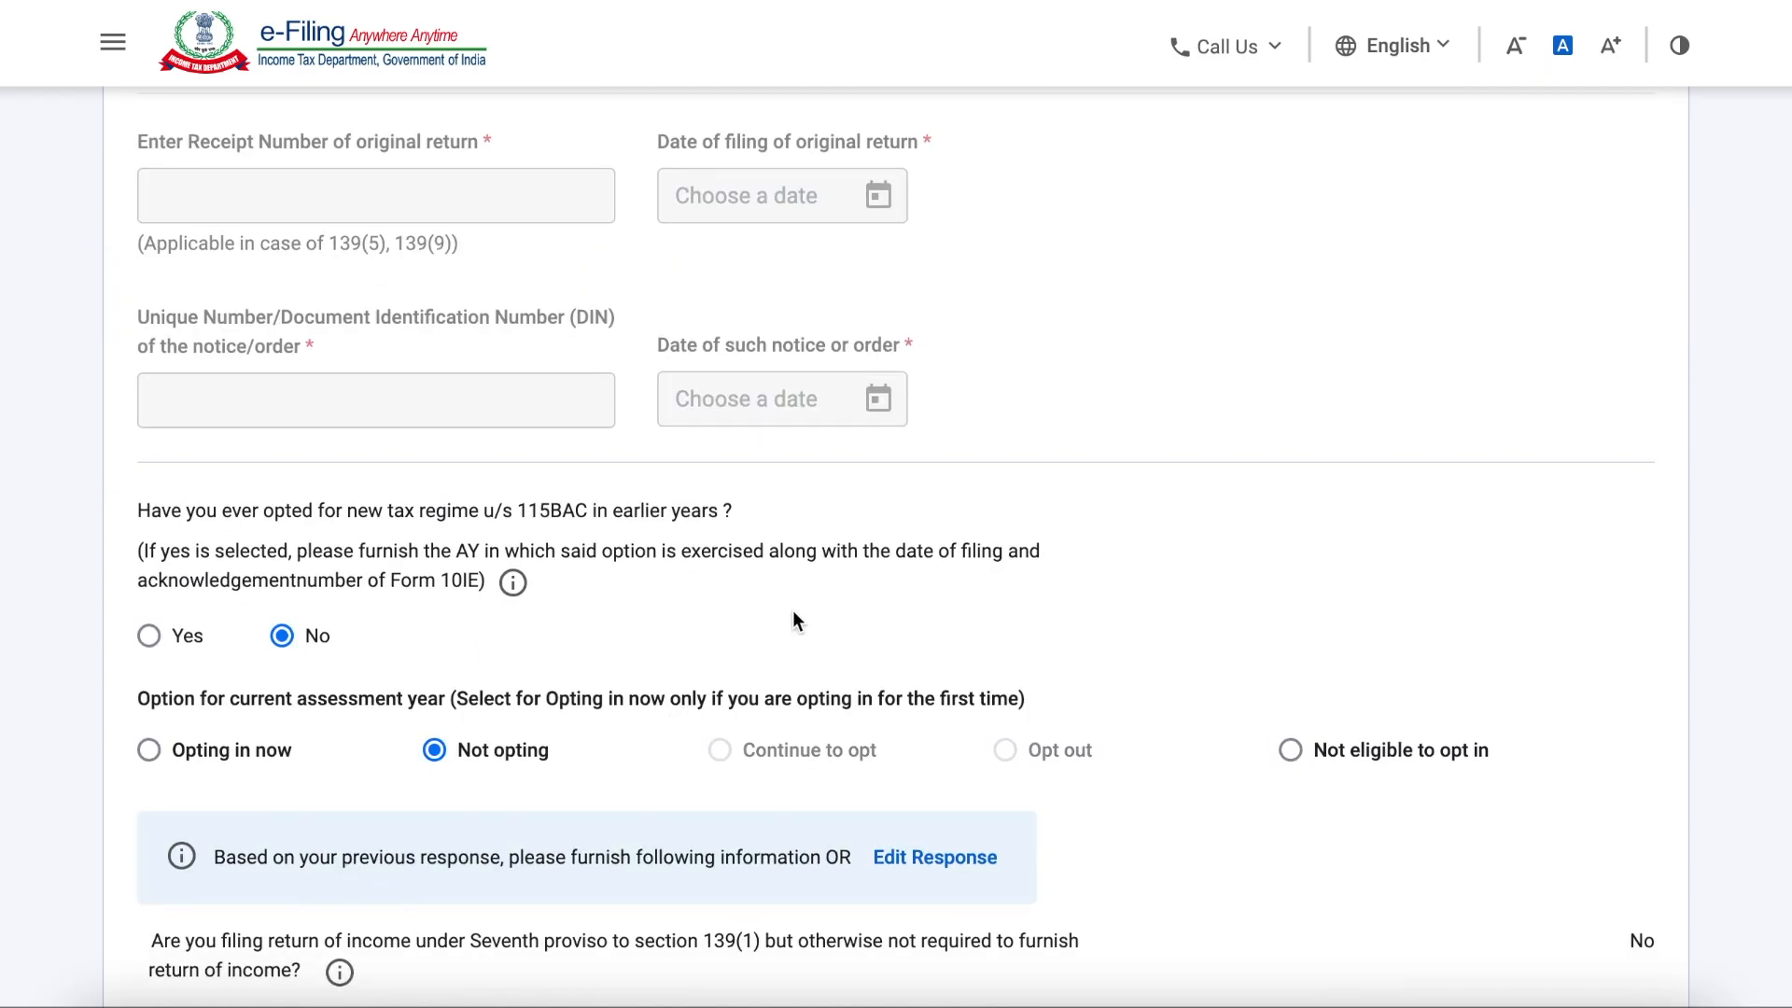
{"action": "scroll", "coordinate": [795, 618], "scroll_direction": "down", "scroll_amount": 4}
{"action": "scroll", "coordinate": [737, 711], "scroll_direction": "down", "scroll_amount": 5}
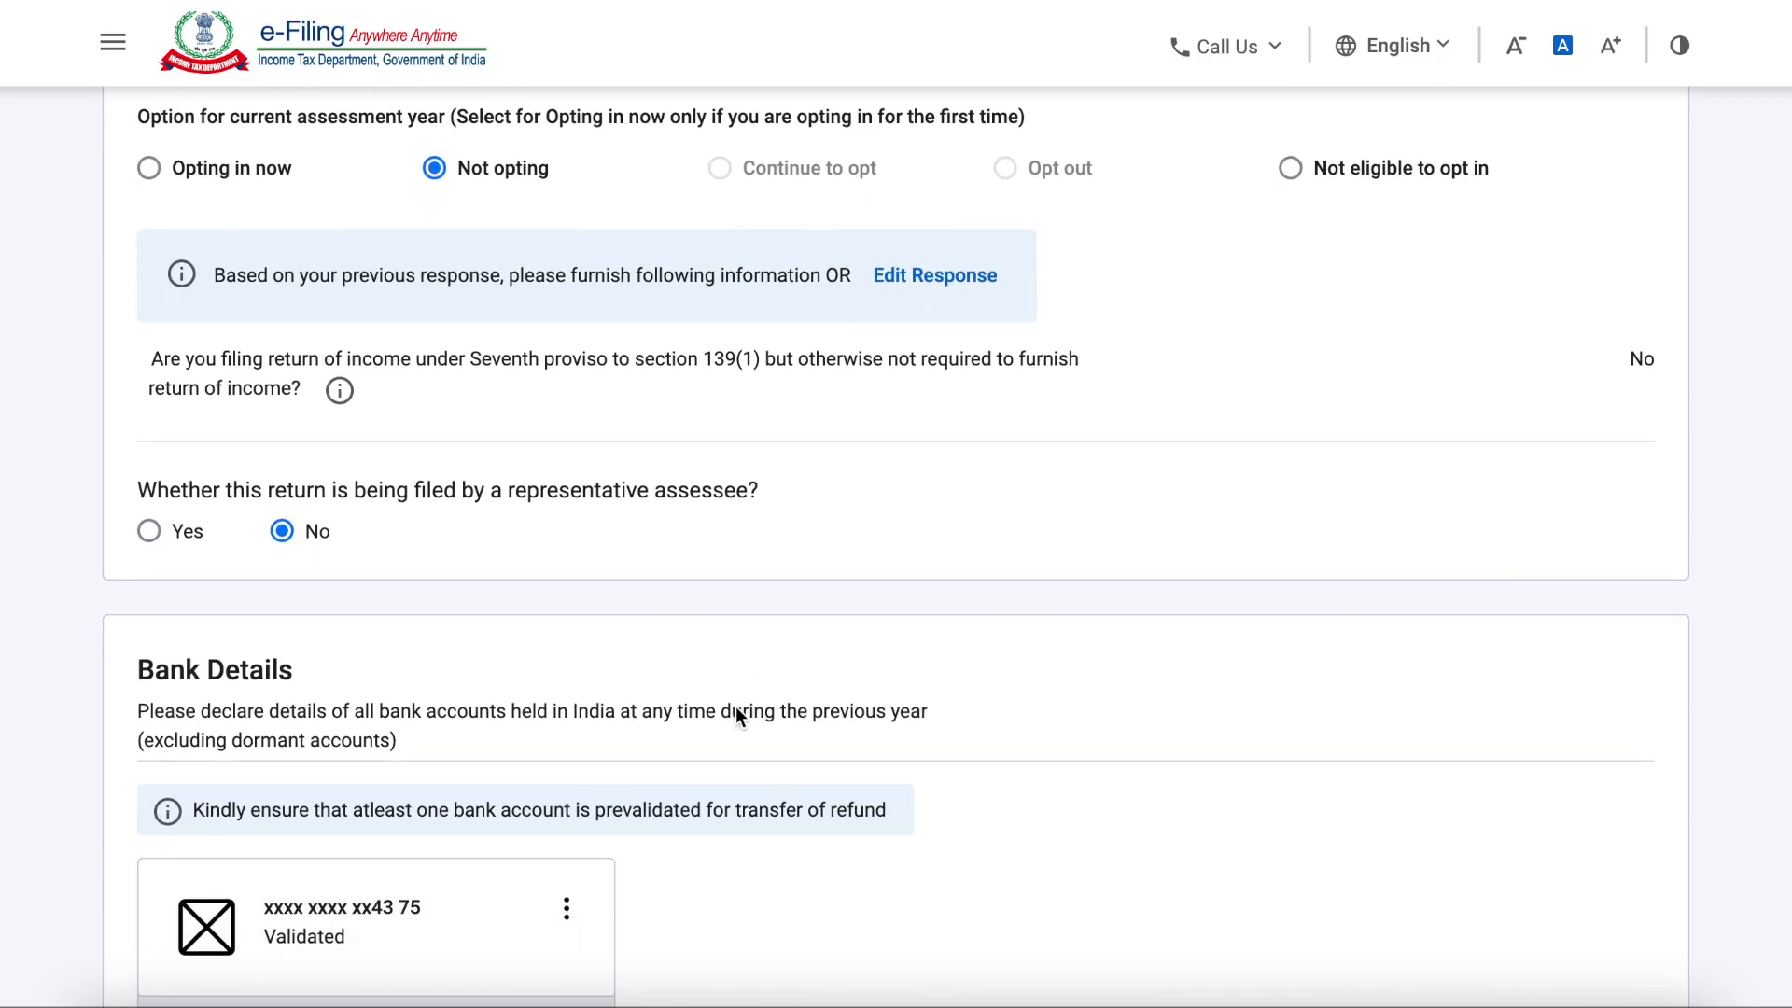
{"action": "scroll", "coordinate": [736, 705], "scroll_direction": "down", "scroll_amount": 4}
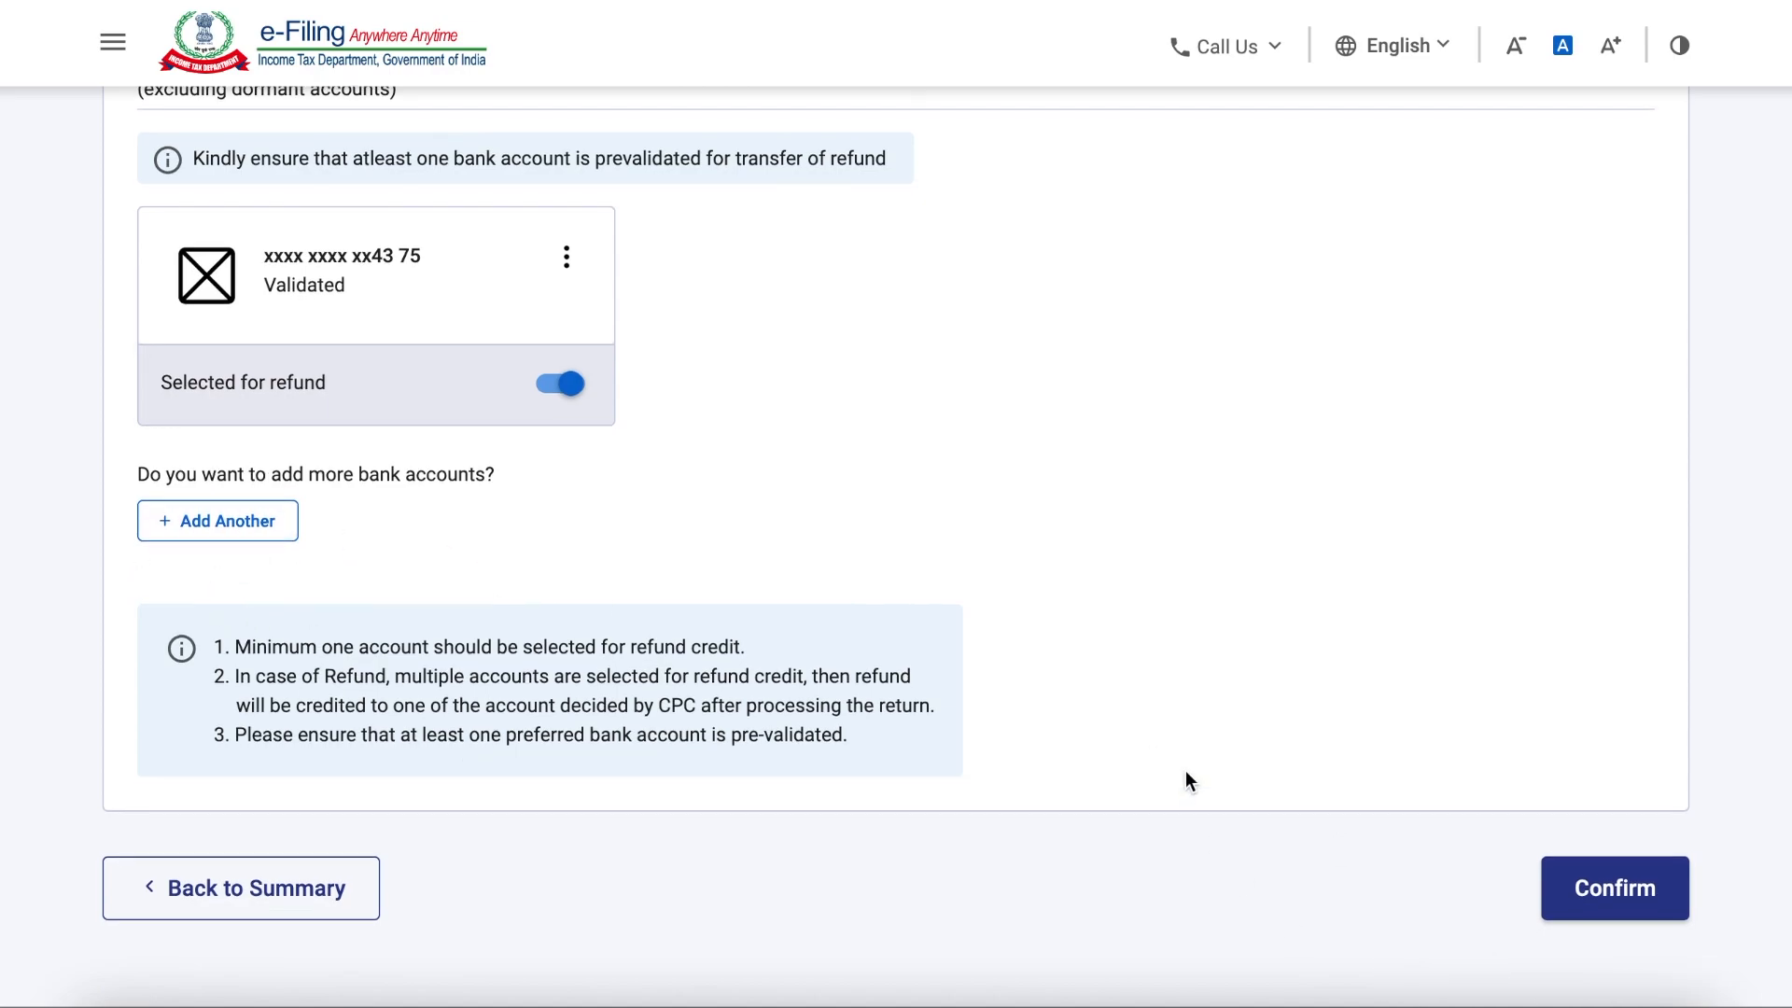
Step: Skip the salary exemption questions in the Gross Total Income section and confirm skipping them
{"action": "scroll", "coordinate": [1185, 780], "scroll_direction": "down", "scroll_amount": 1}
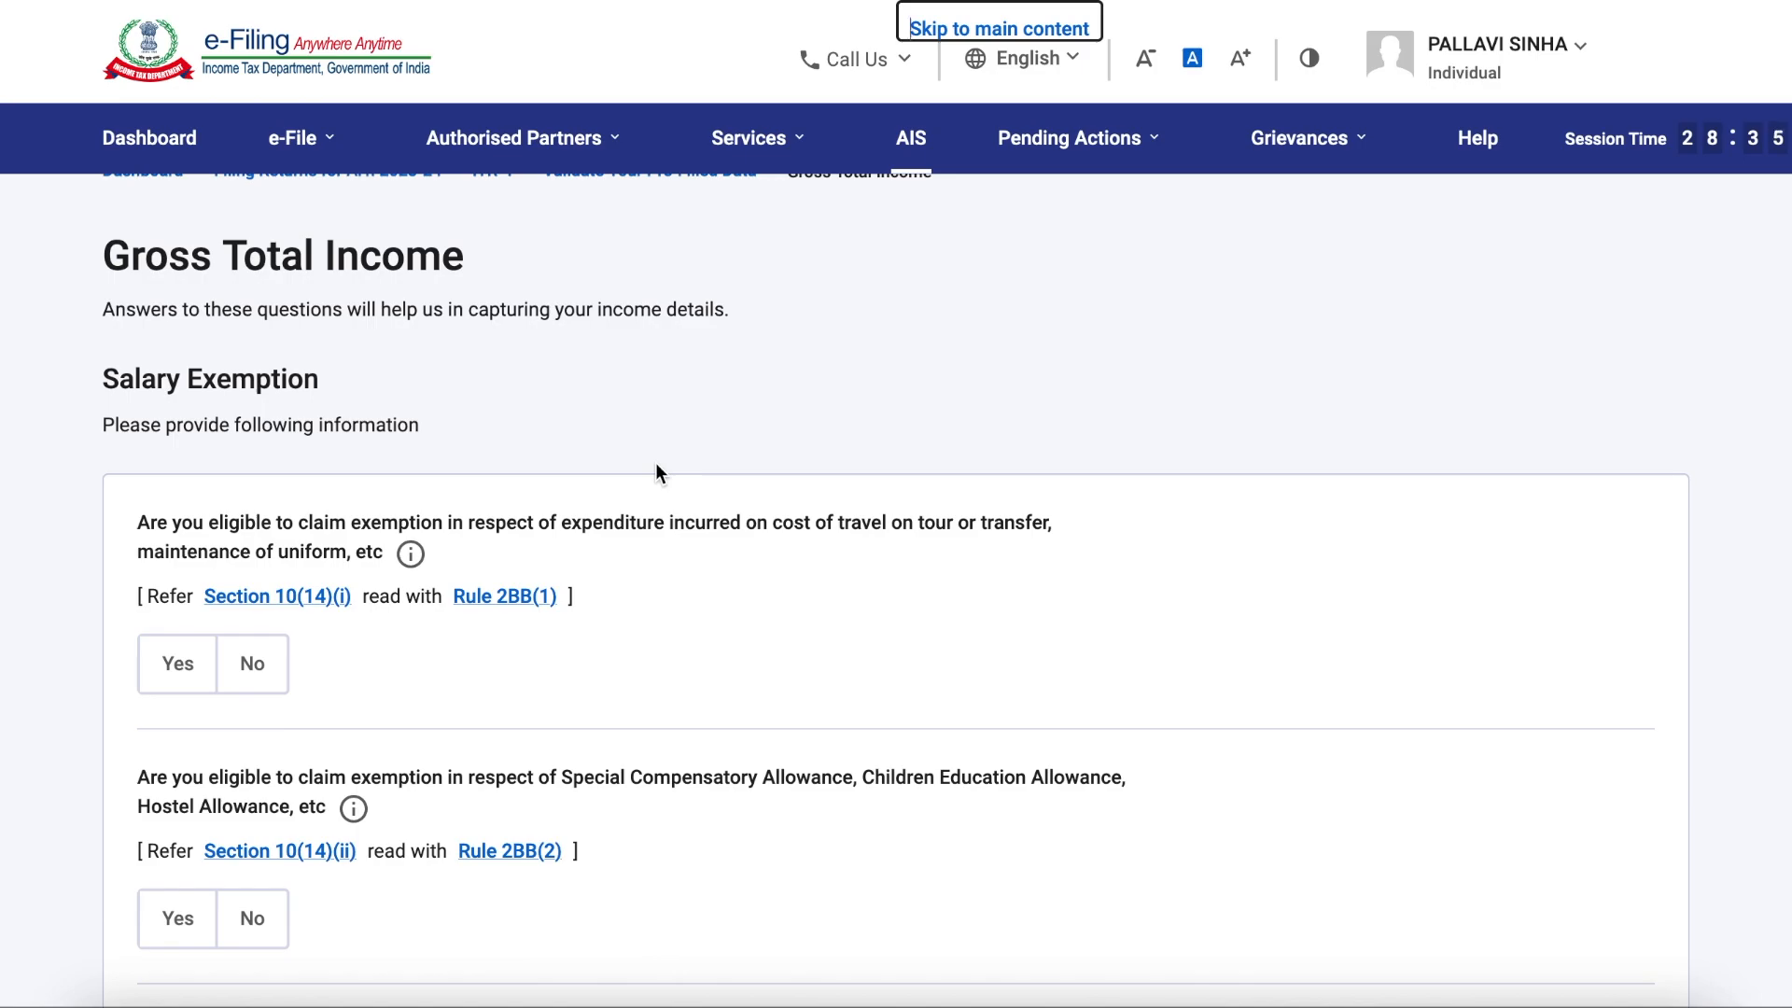
{"action": "scroll", "coordinate": [573, 616], "scroll_direction": "down", "scroll_amount": 10}
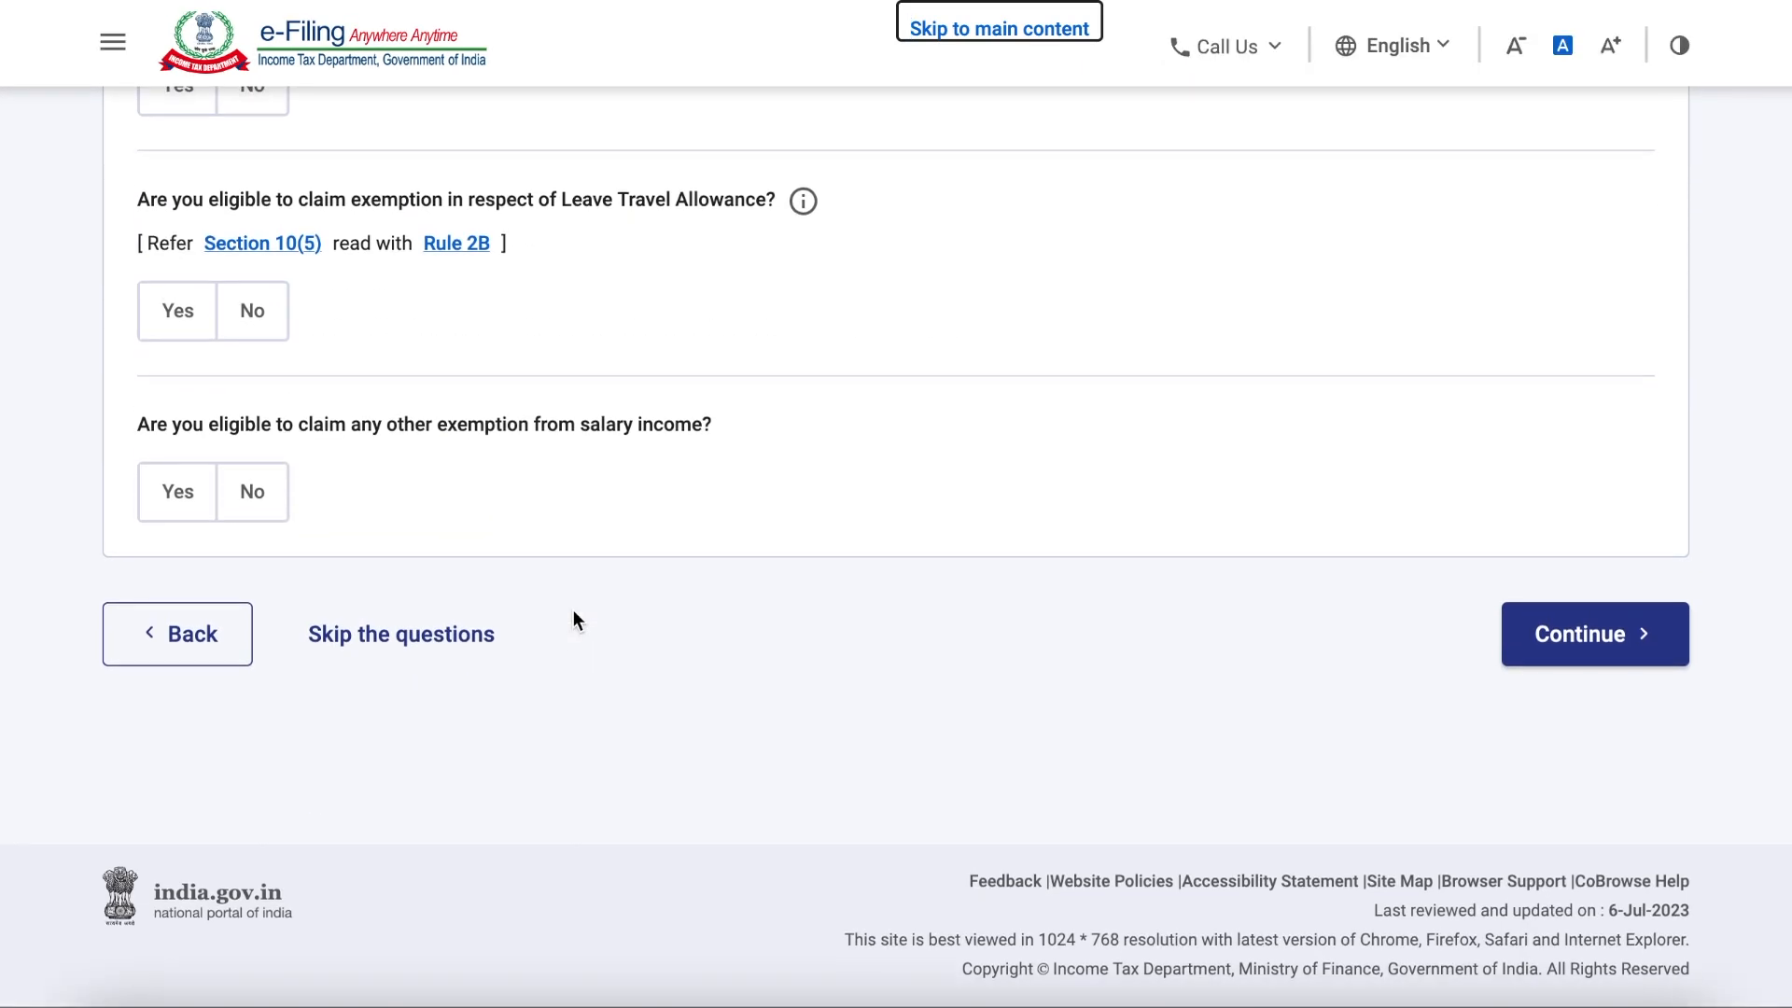
{"action": "left_click", "coordinate": [430, 641]}
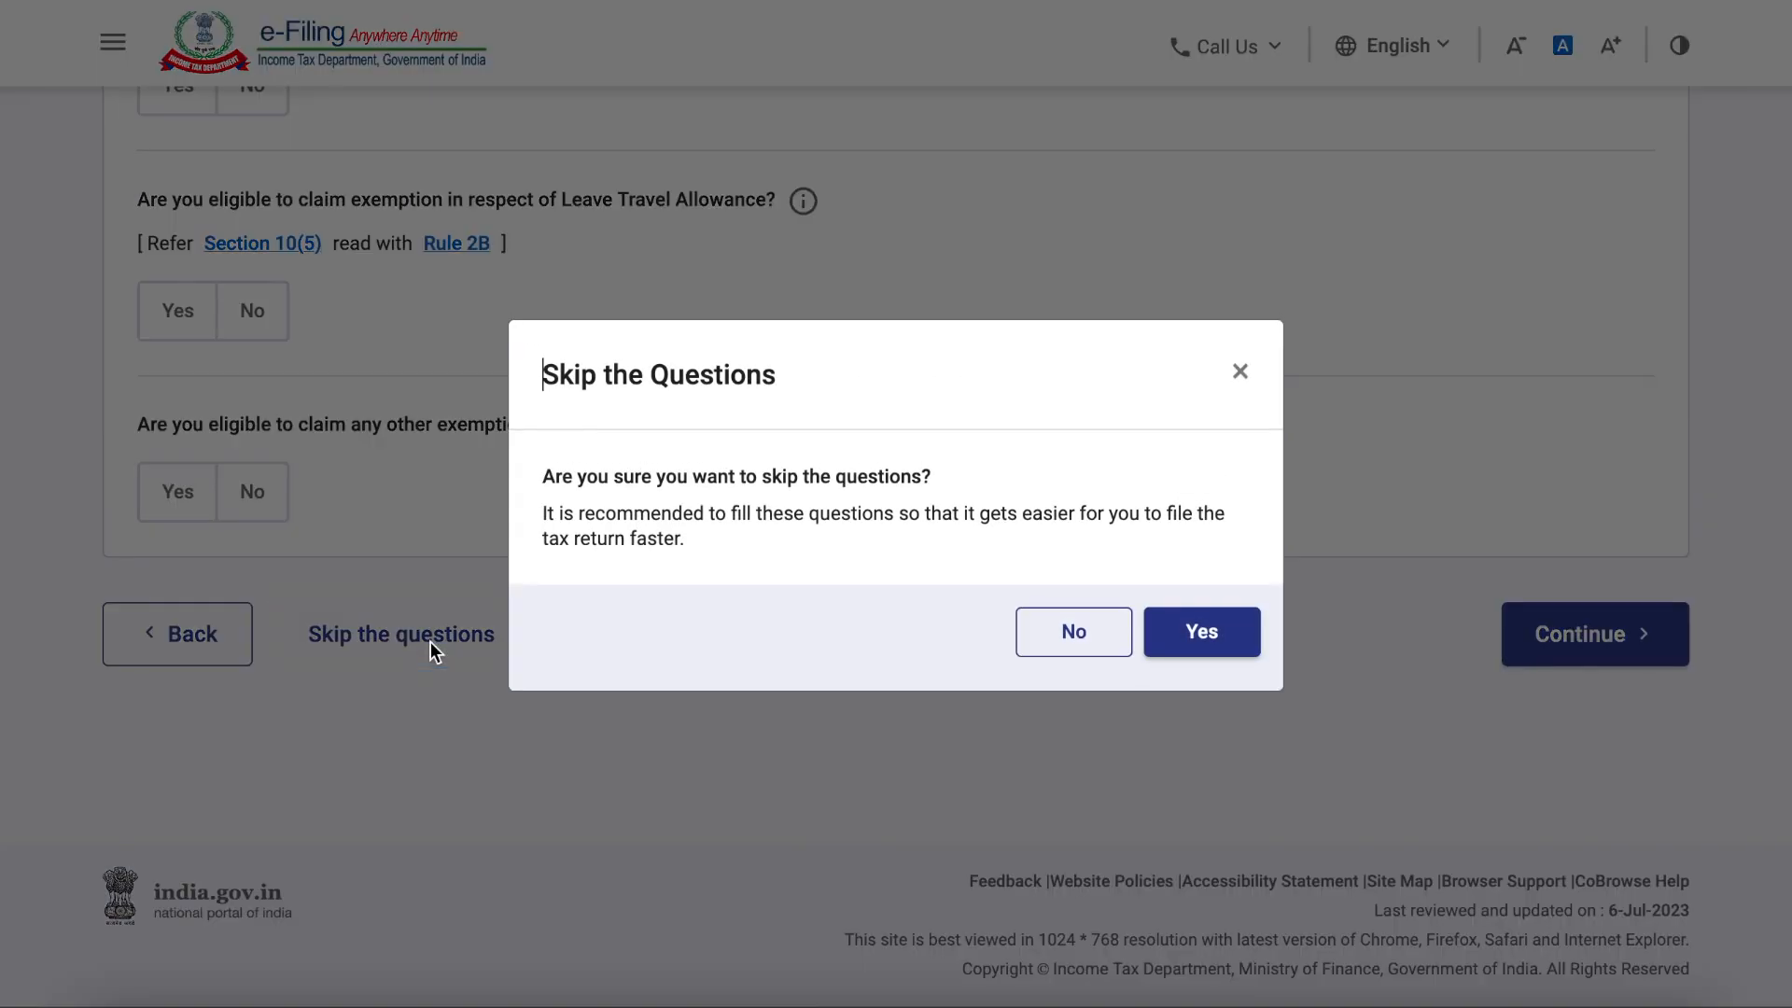
{"action": "left_click", "coordinate": [1207, 636]}
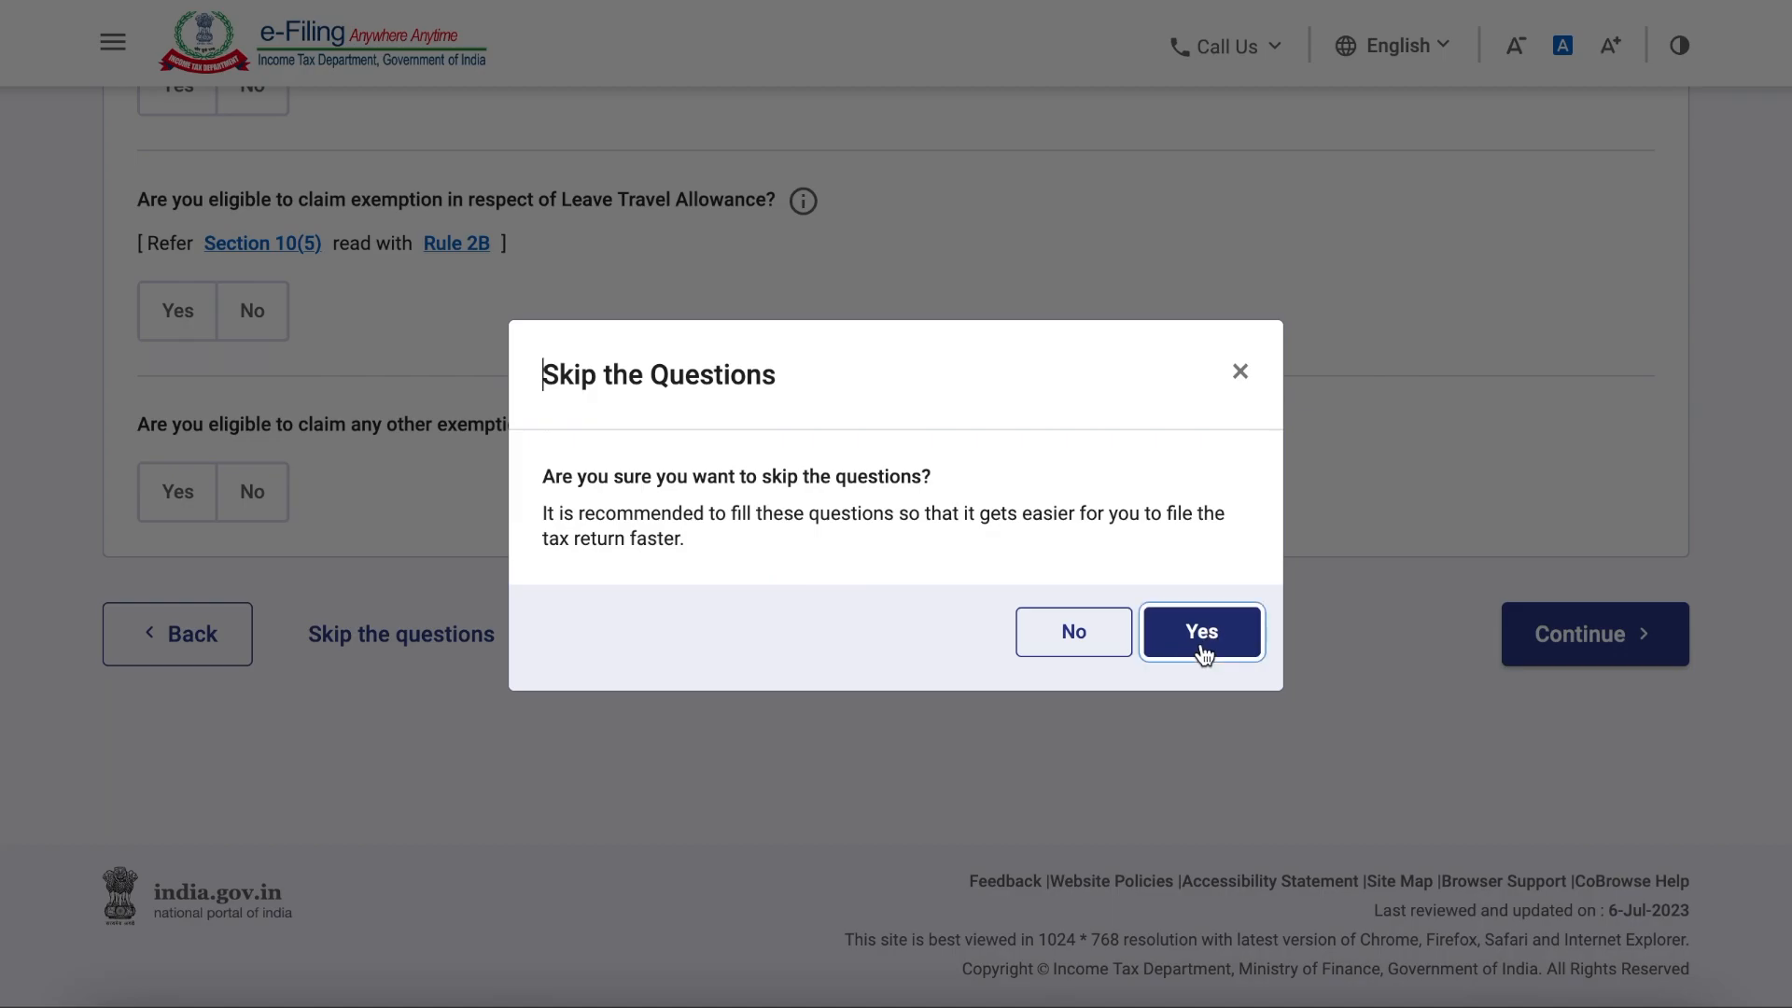
Step: Open the Income from Salary details for editing and look over the gross salary fields
{"action": "left_click_drag", "start_coordinate": [299, 401], "coordinate": [450, 403]}
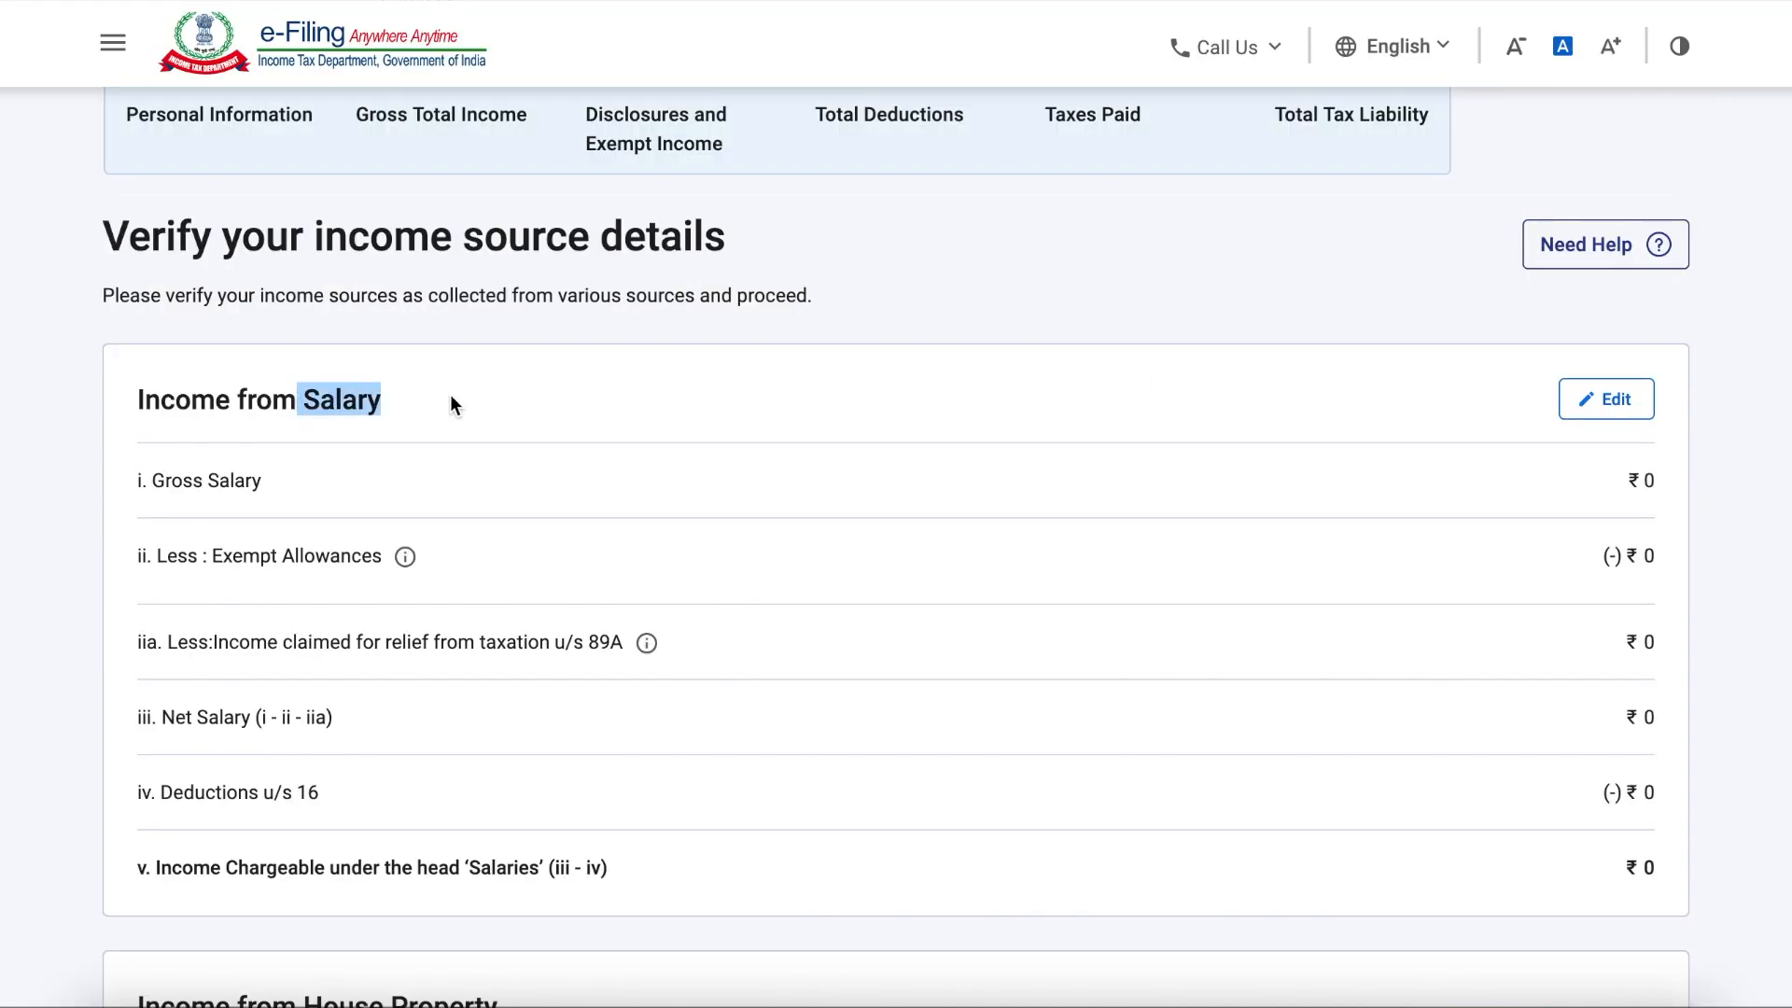
{"action": "left_click_drag", "start_coordinate": [139, 400], "coordinate": [420, 396]}
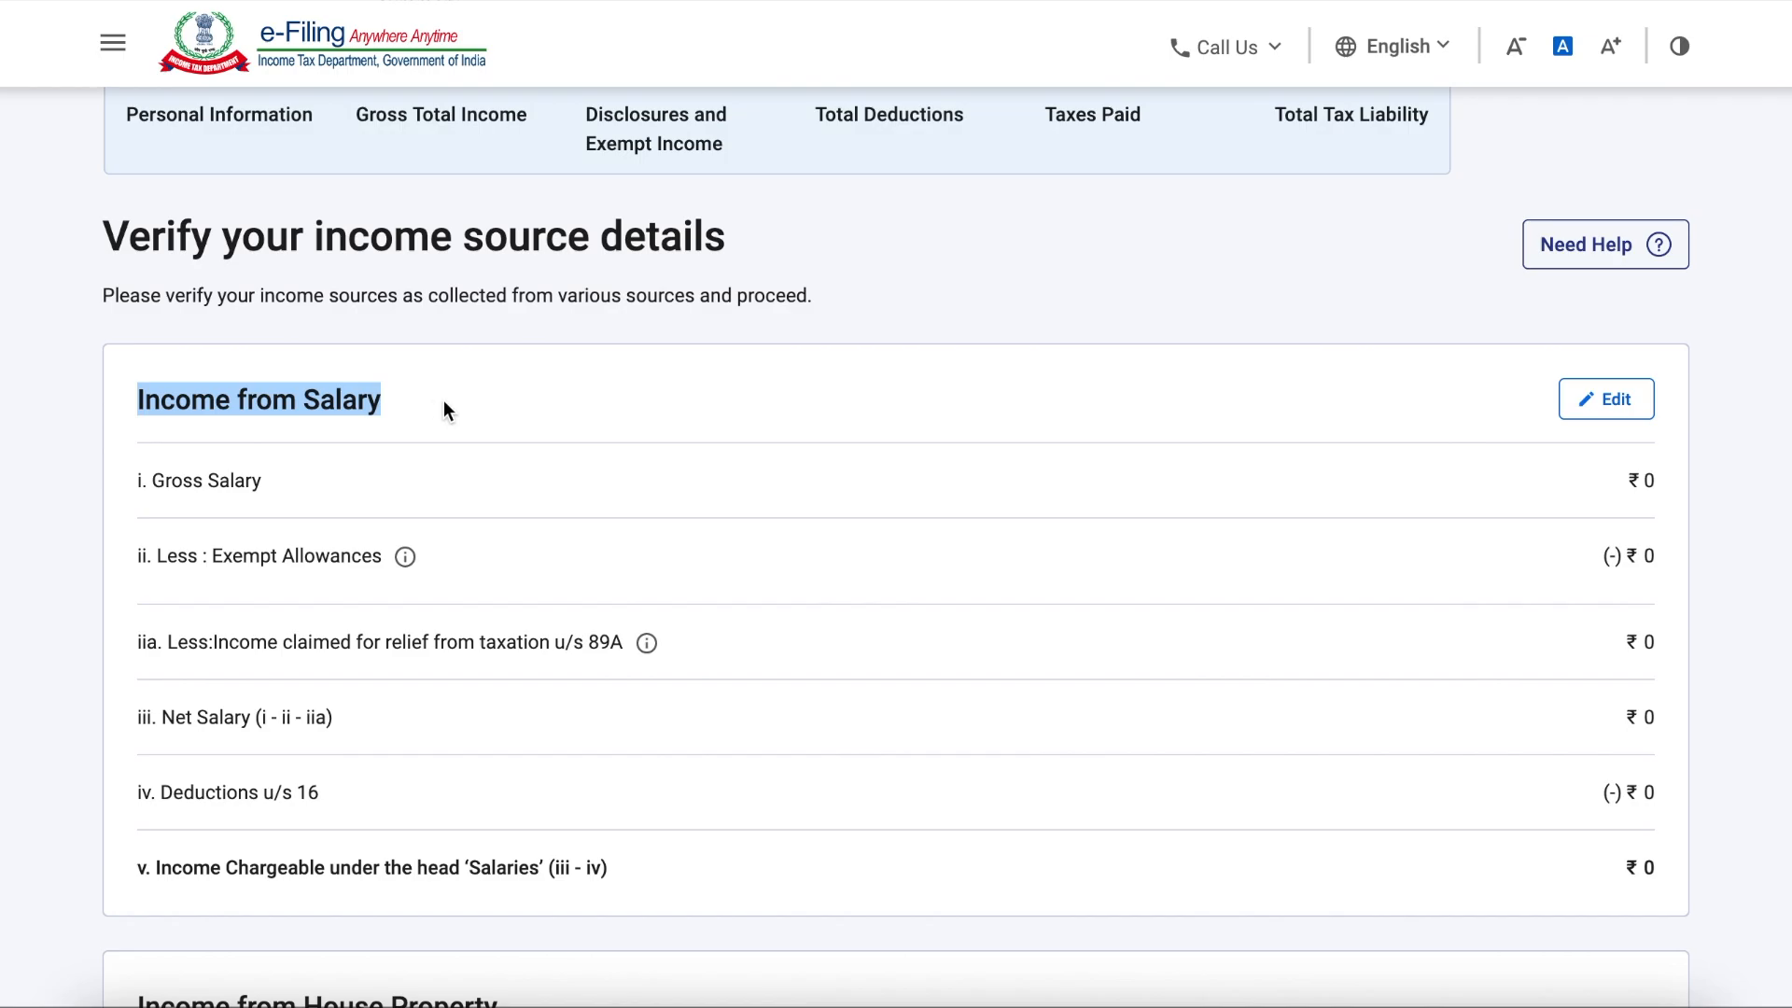
{"action": "left_click", "coordinate": [1607, 402]}
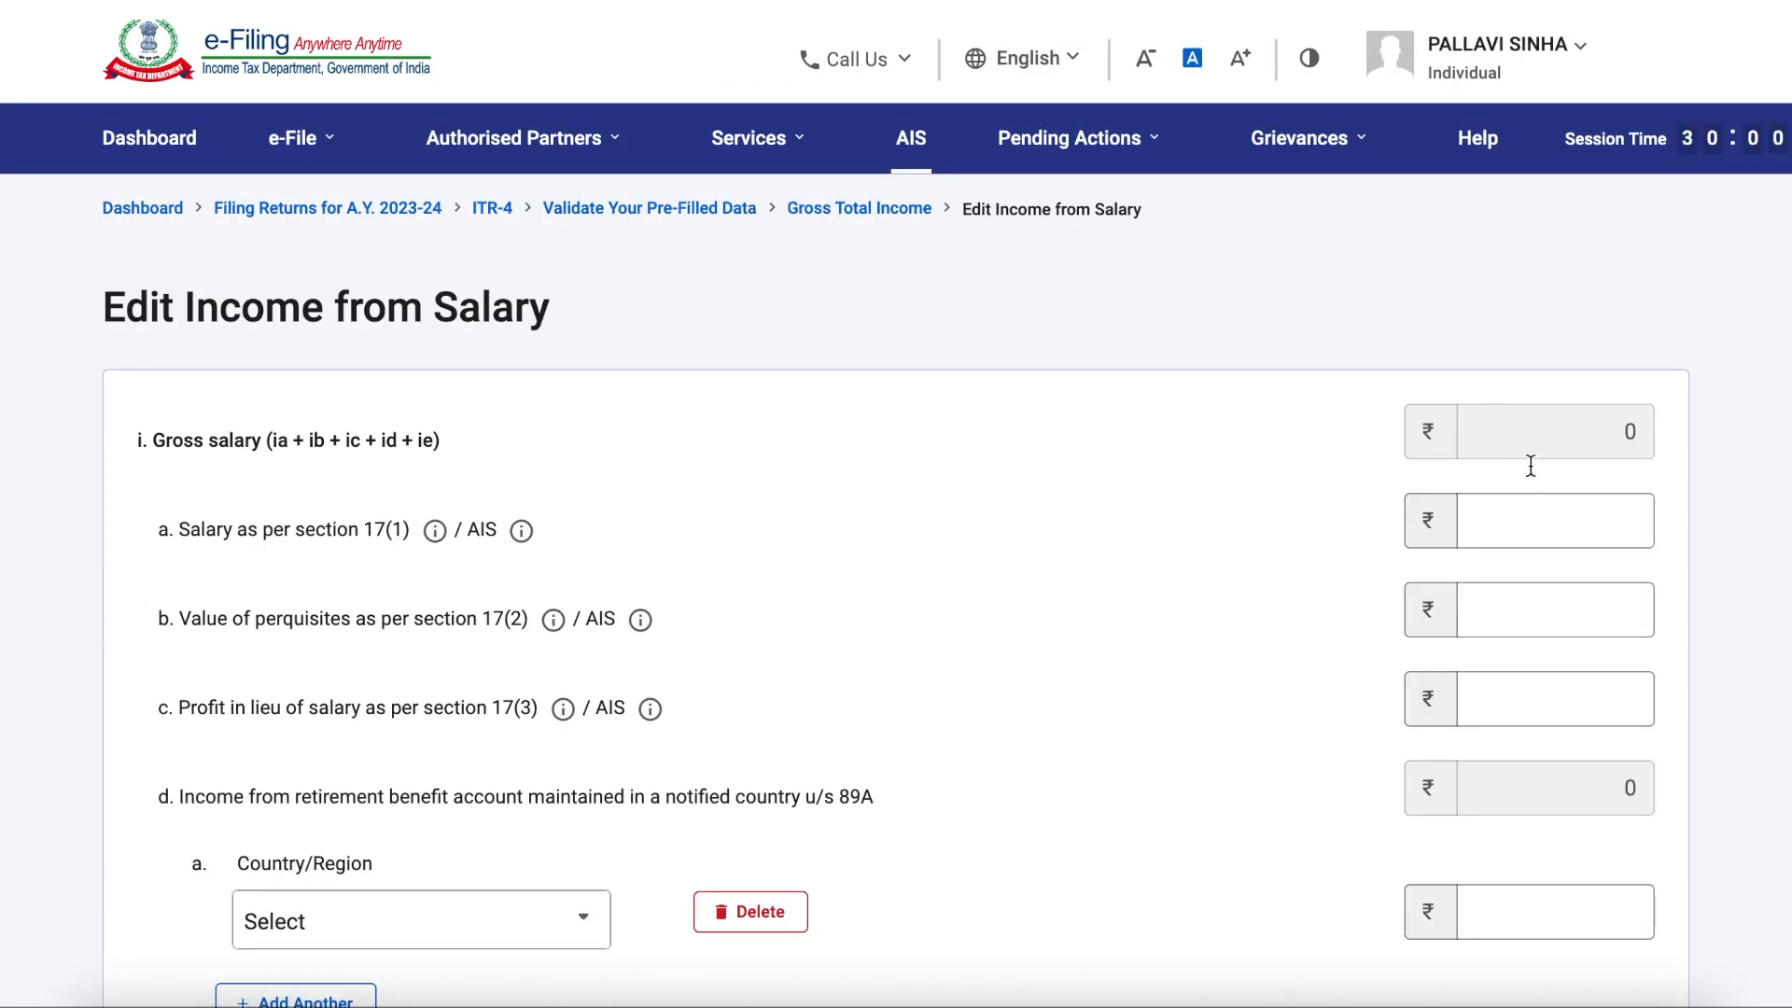
{"action": "left_click", "coordinate": [1520, 701]}
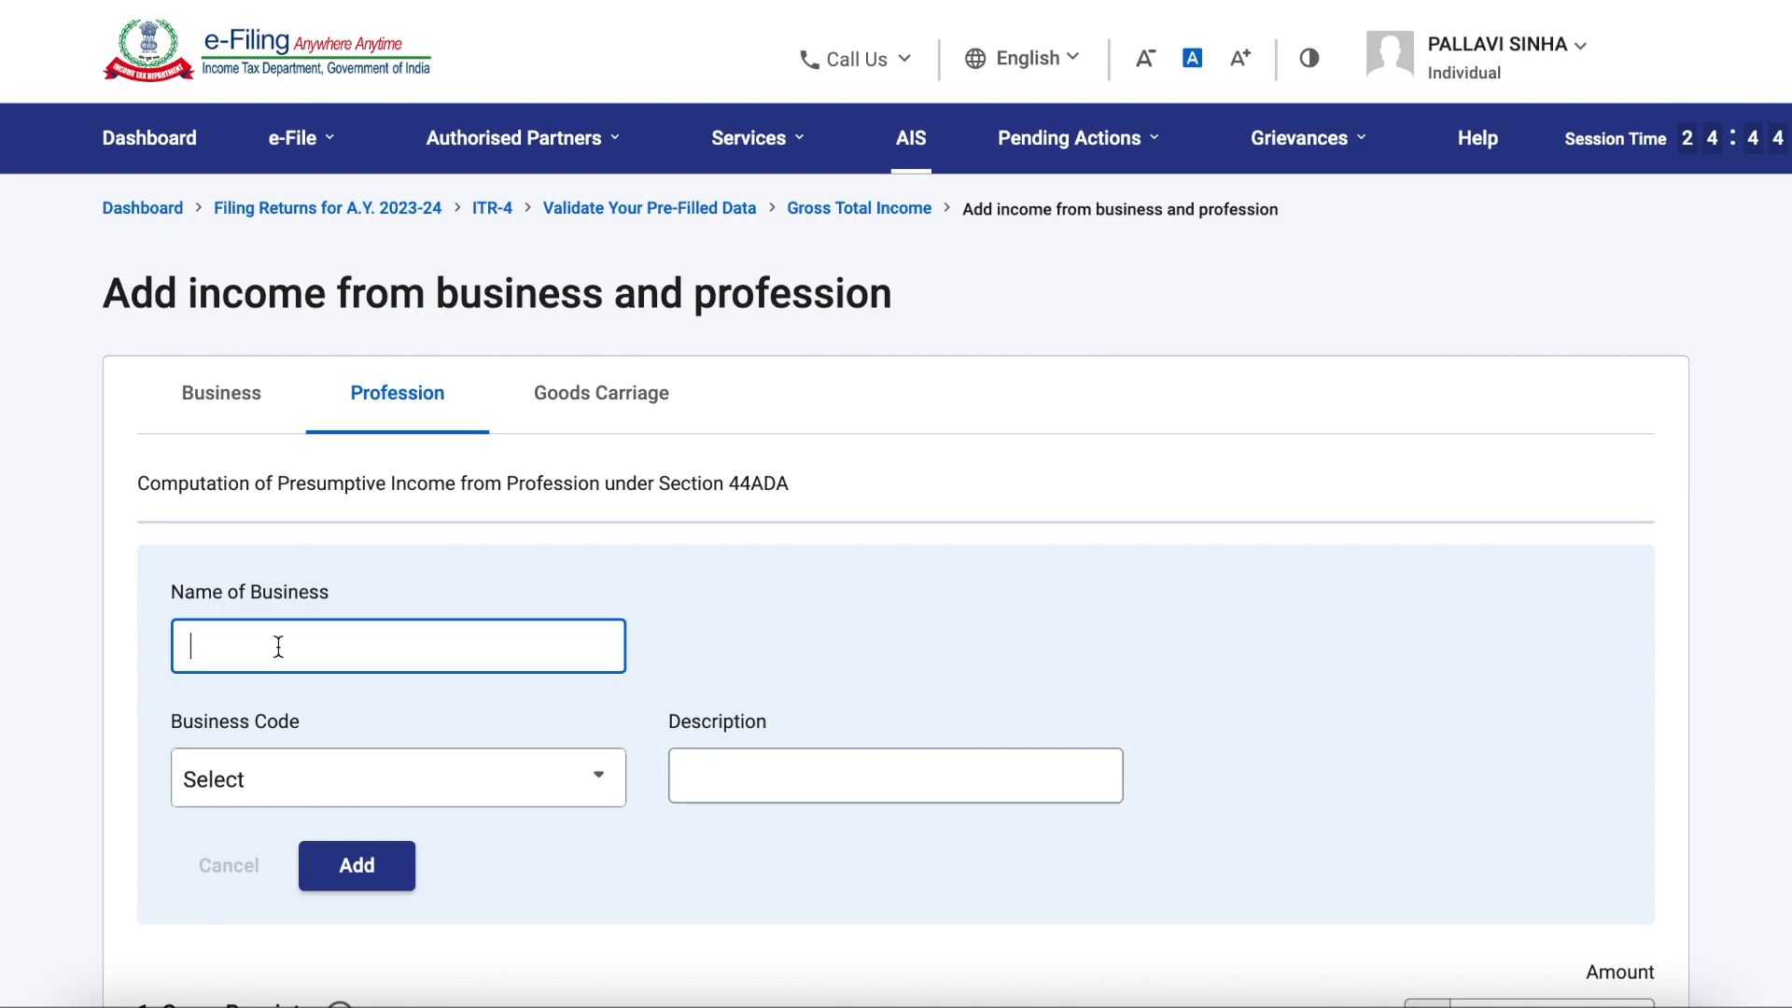
Step: Enter "illustration and visual designing" as the business name for the profession income under Section 44ADA
{"action": "type", "text": "I"}
{"action": "key", "text": "BackSpace"}
{"action": "type", "text": "illustrato"}
{"action": "key", "text": "BackSpace"}
{"action": "type", "text": "ion"}
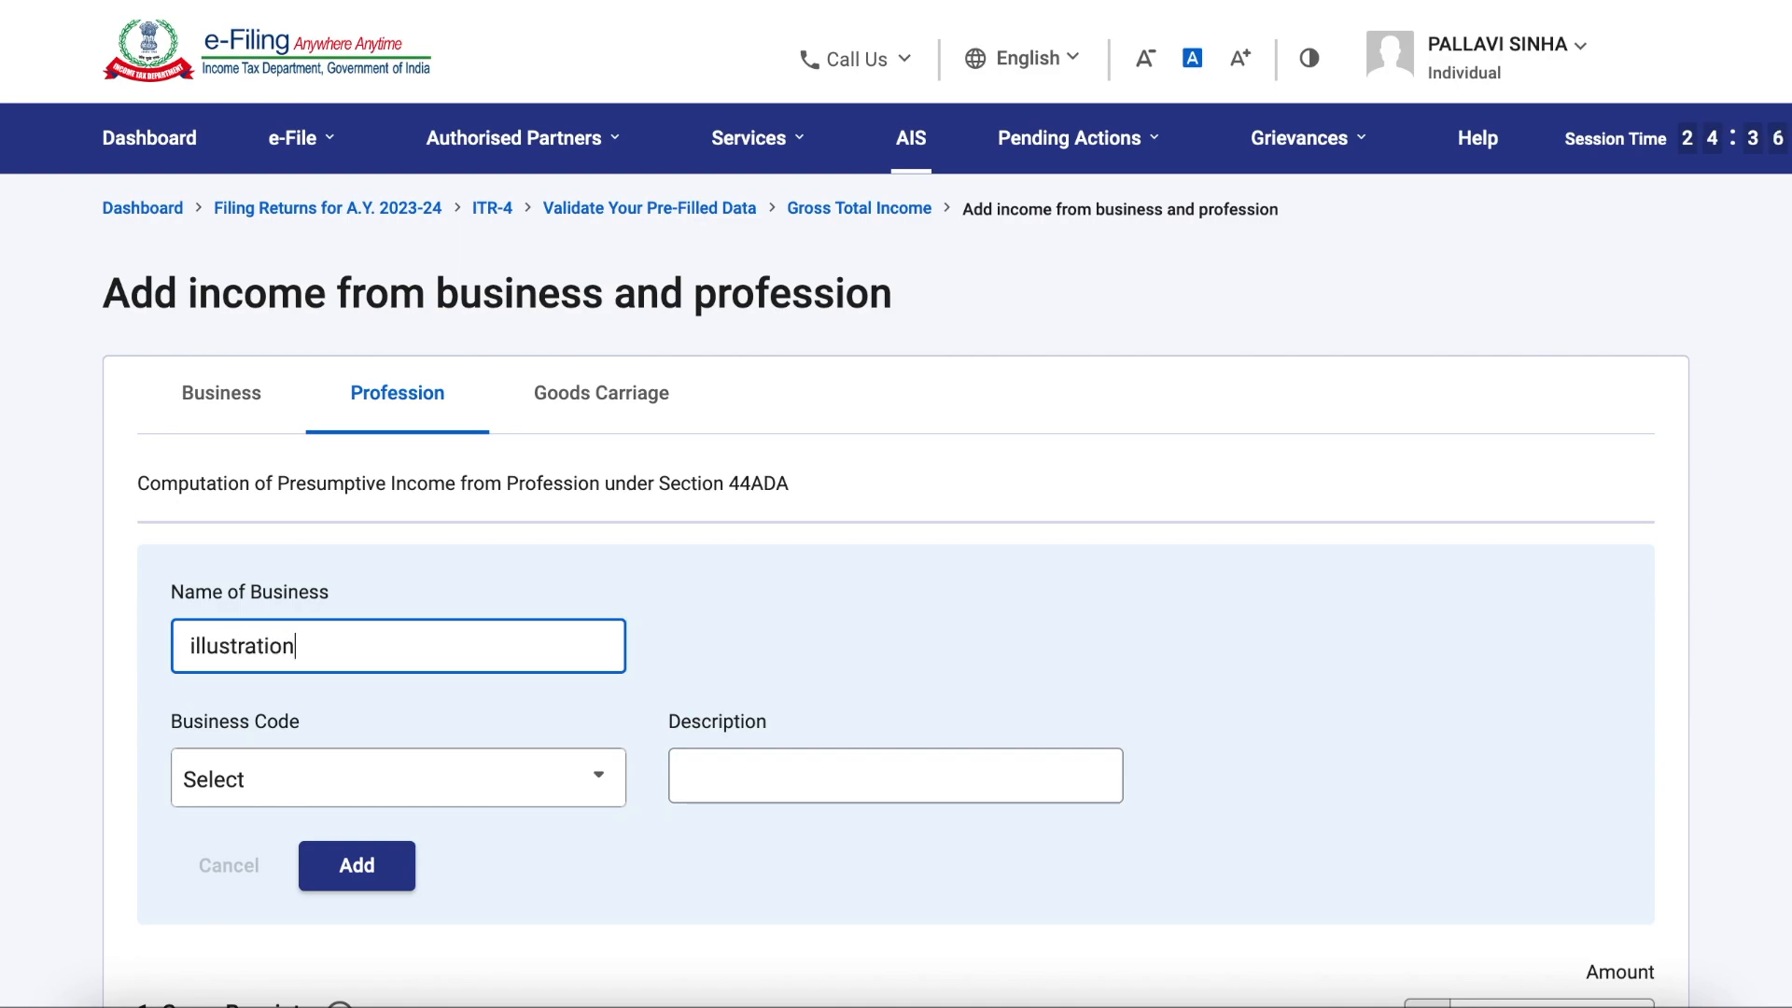
{"action": "type", "text": " and visual designing"}
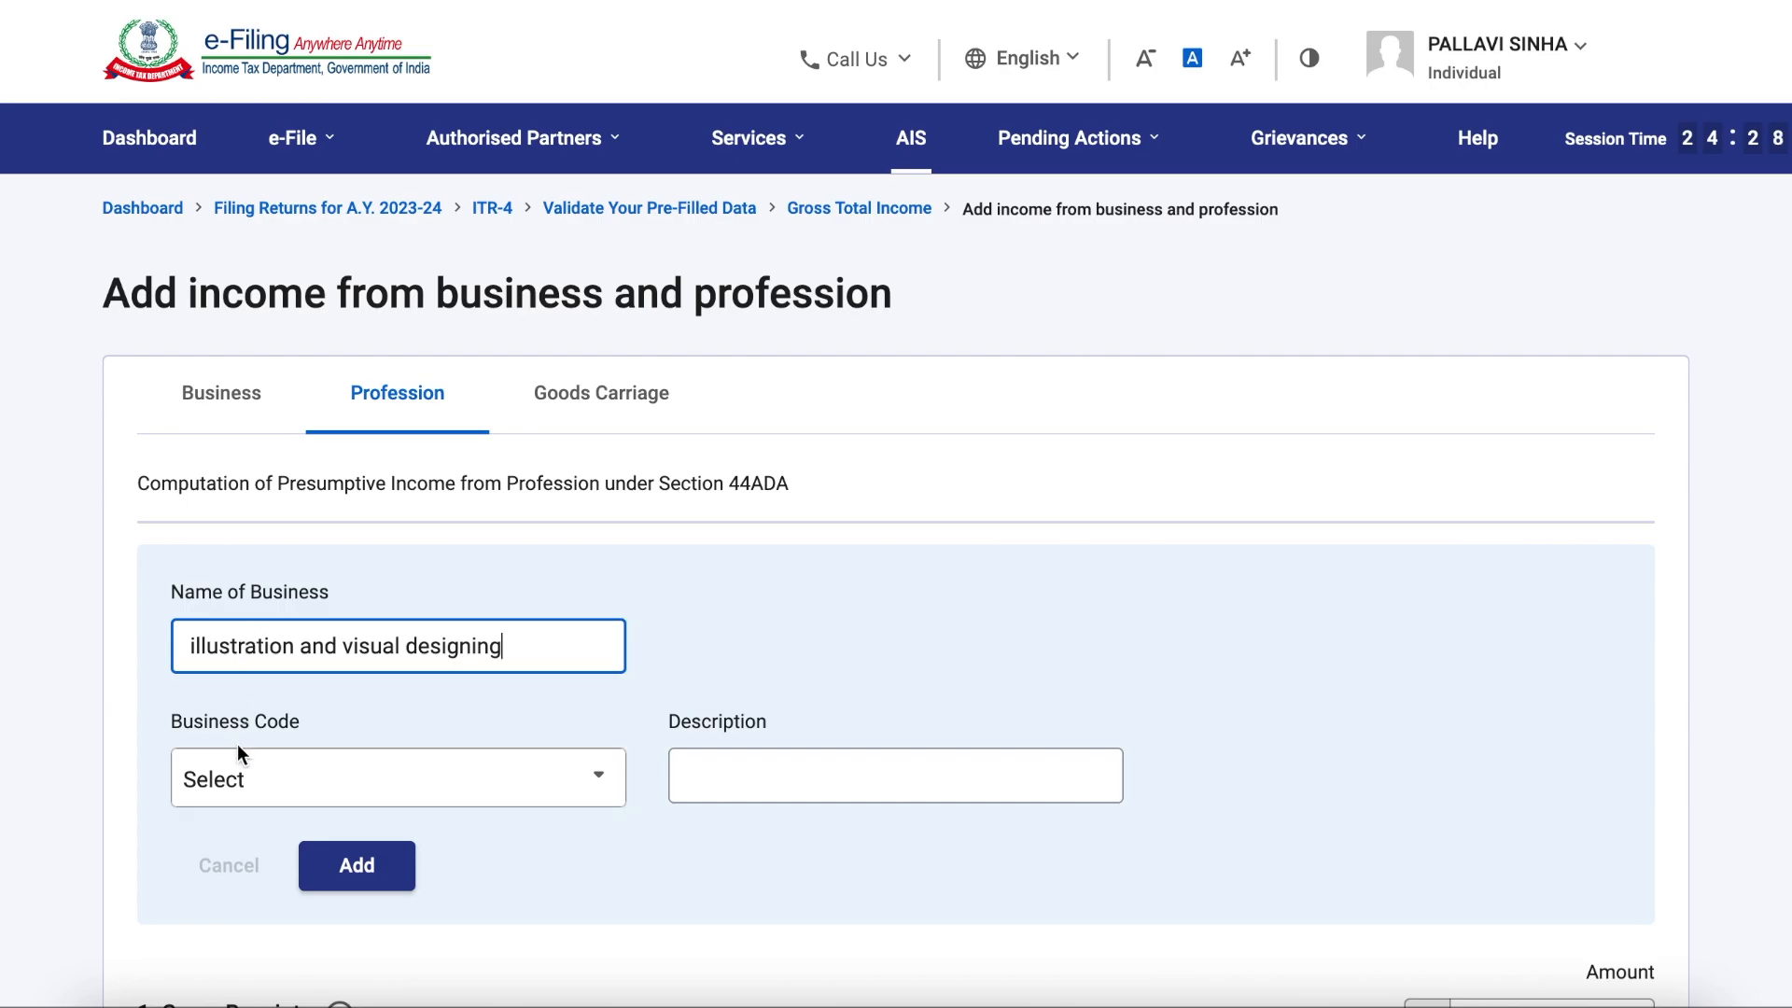
Step: Set the profession's business code to 20010-Individual artists excluding authors
{"action": "left_click", "coordinate": [513, 788]}
{"action": "scroll", "coordinate": [372, 844], "scroll_direction": "down", "scroll_amount": 10}
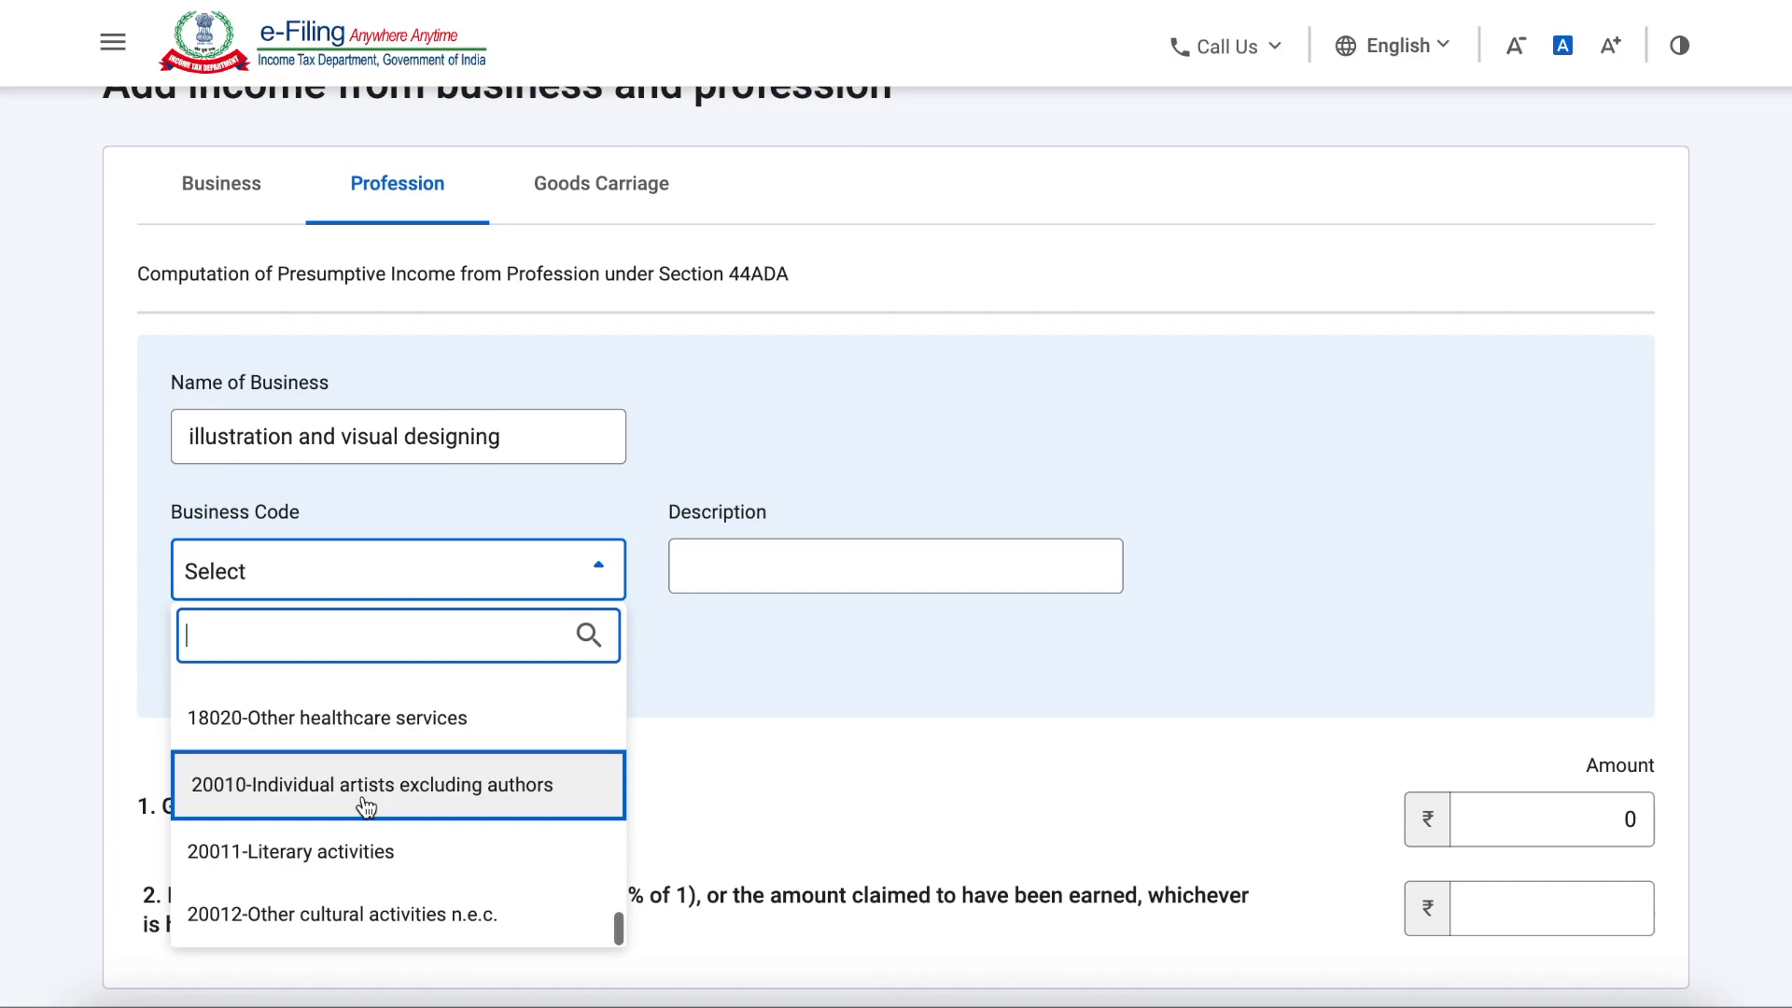
{"action": "left_click", "coordinate": [366, 792]}
Step: Describe the profession as "illustrator and visual designer" and add the business entry
{"action": "key", "text": "Tab"}
{"action": "type", "text": "illustr"}
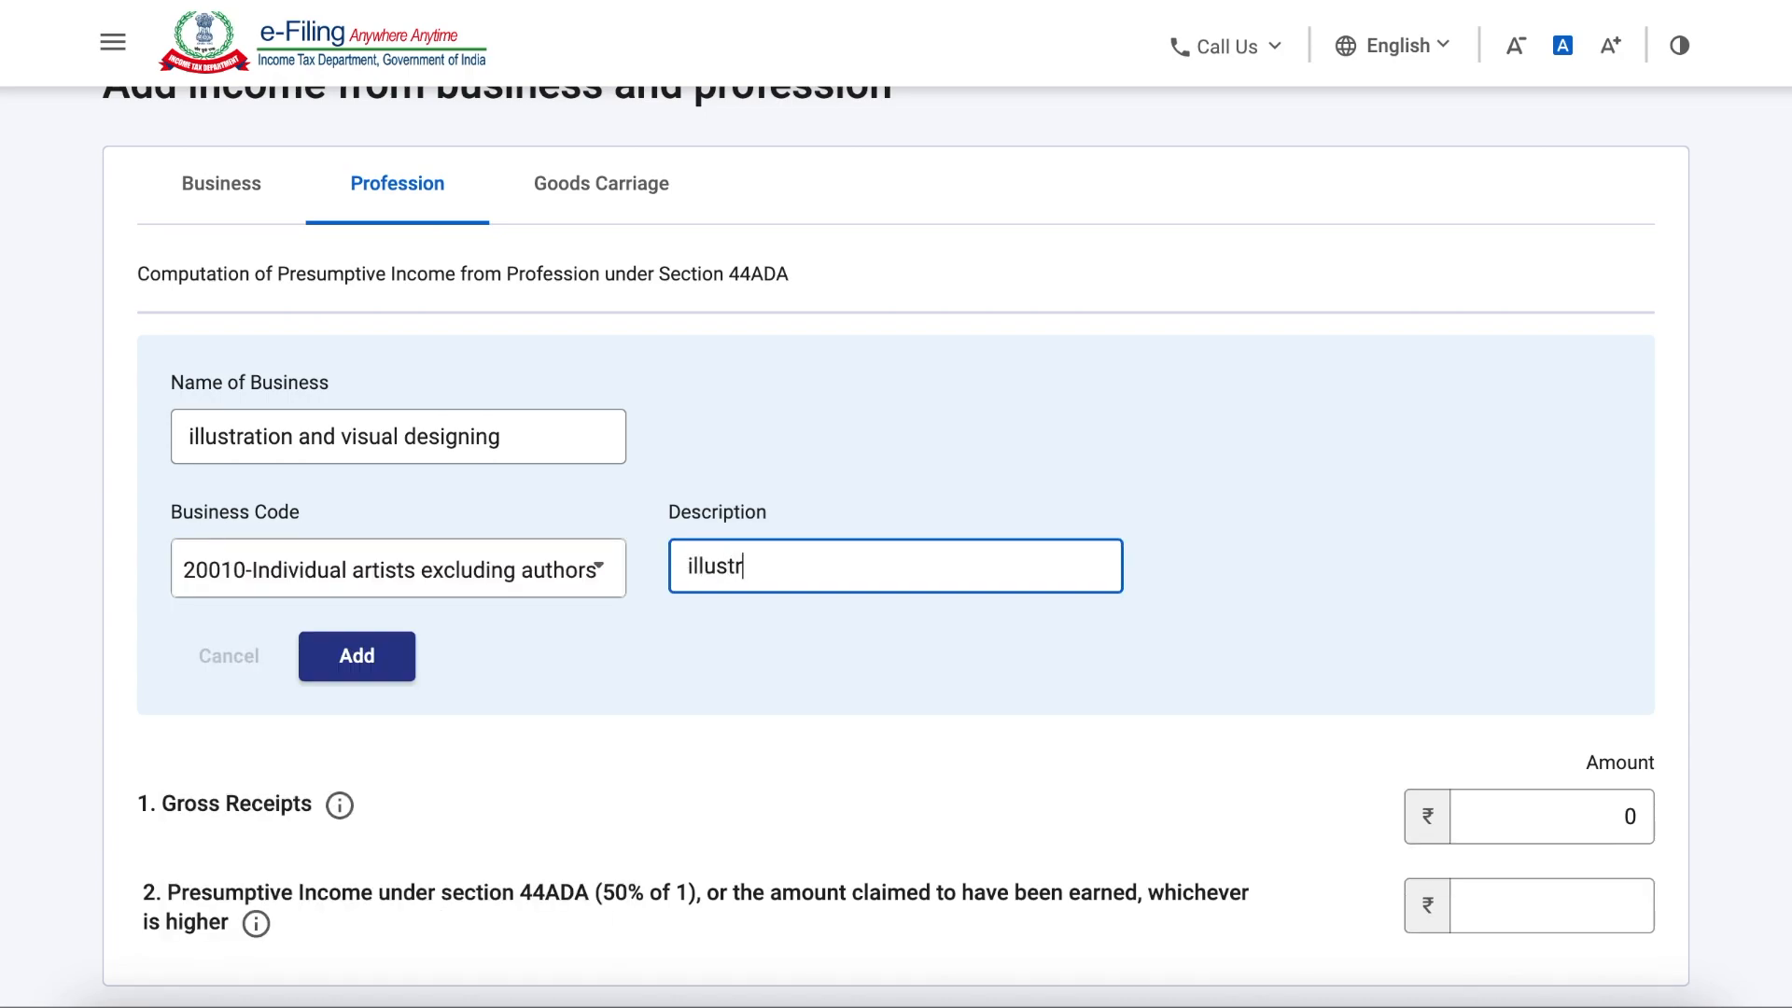
{"action": "type", "text": "ator and visual designer"}
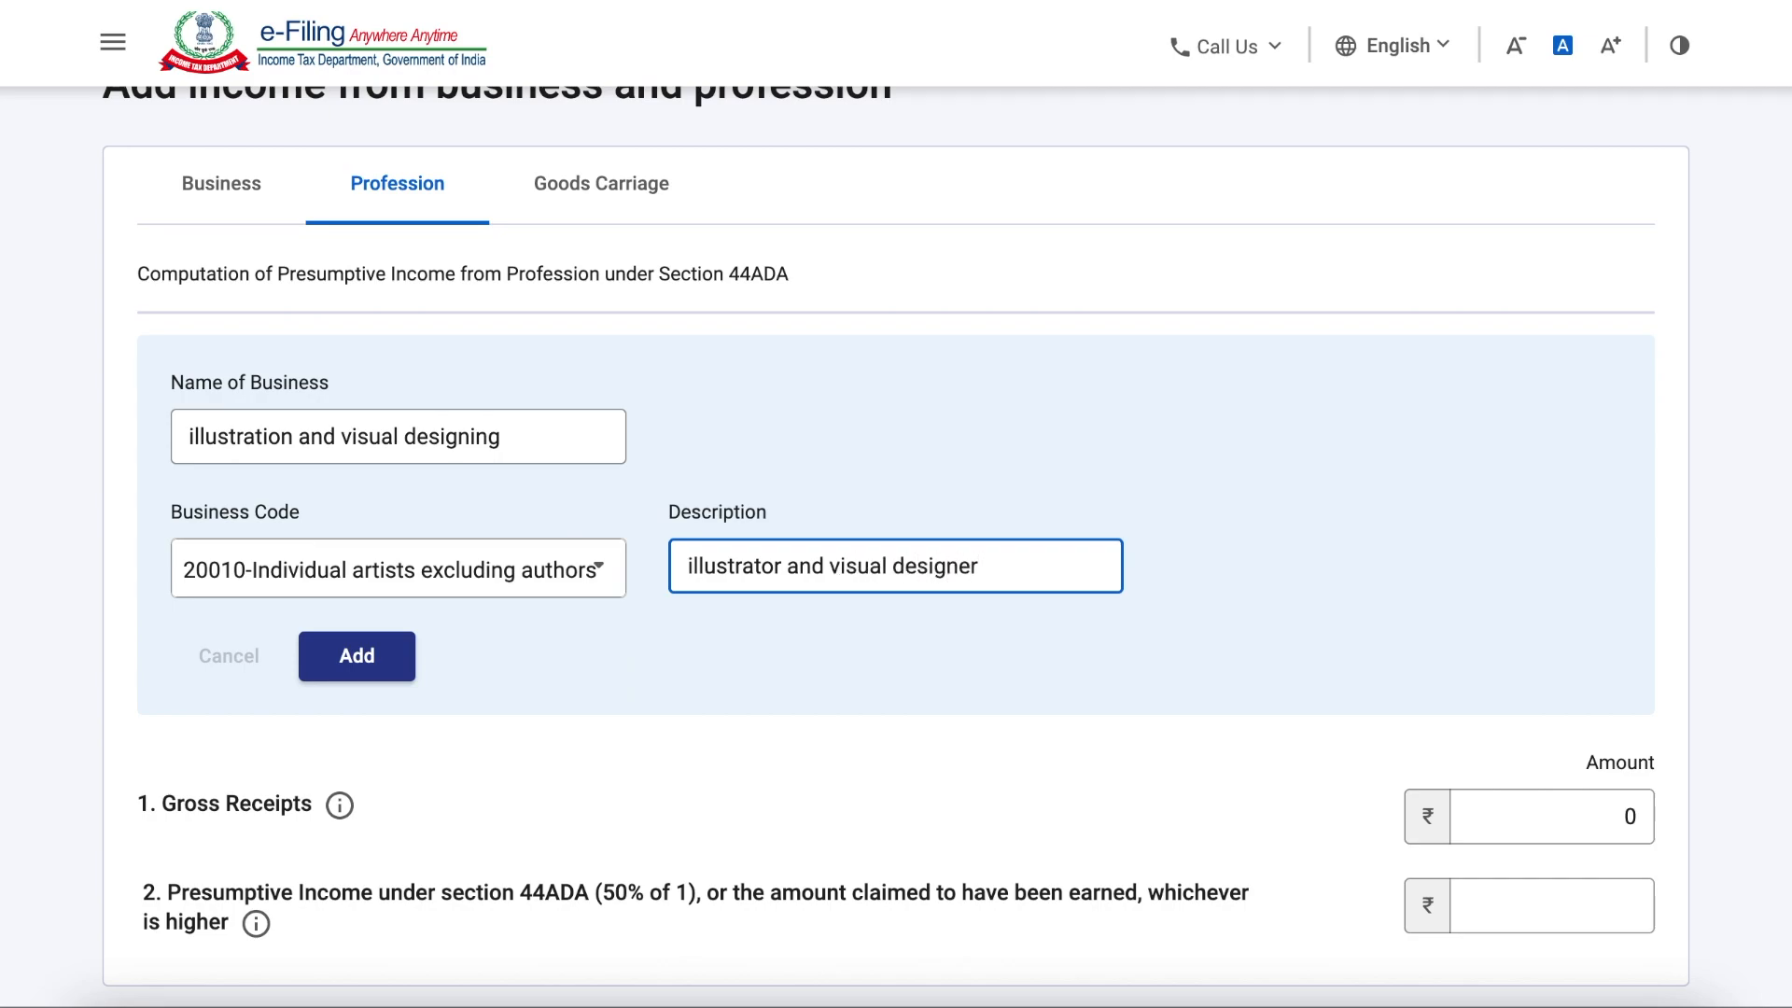
{"action": "left_click", "coordinate": [357, 656]}
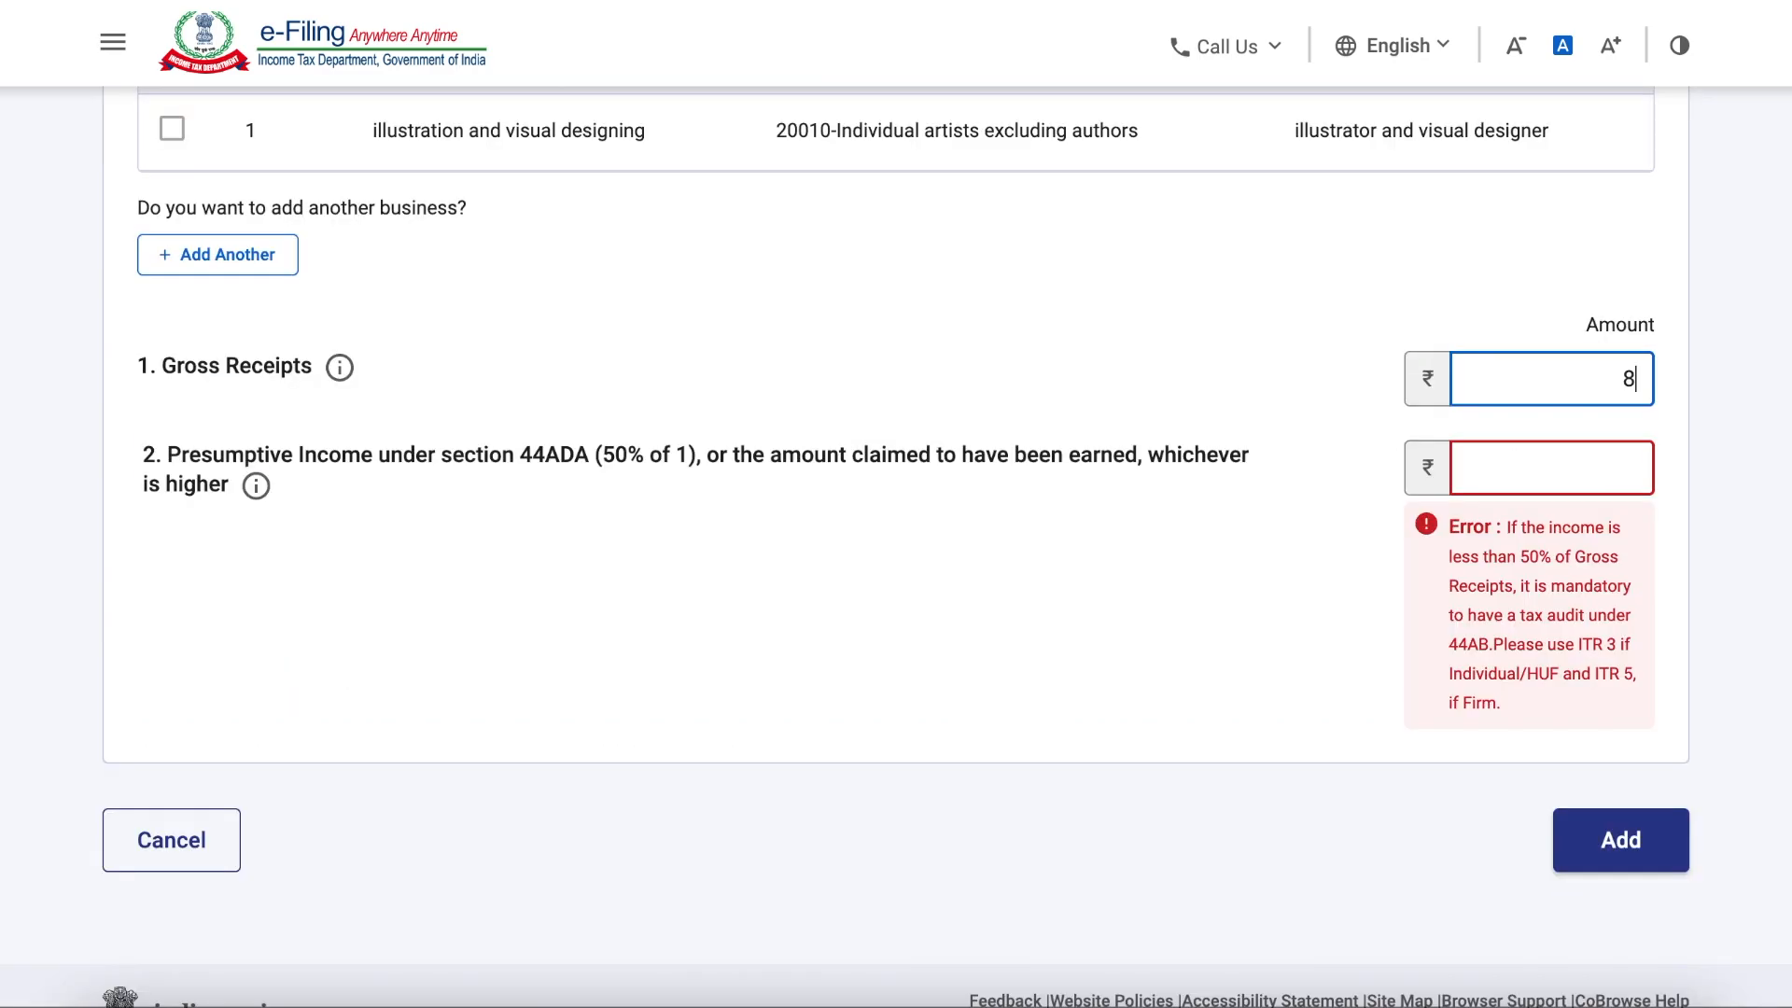
Step: Set the gross receipts to 8,00,000 and the presumptive income under section 44ADA to 4,00,000, and add the profession income
{"action": "type", "text": "00000"}
{"action": "key", "text": "Tab"}
{"action": "type", "text": "4"}
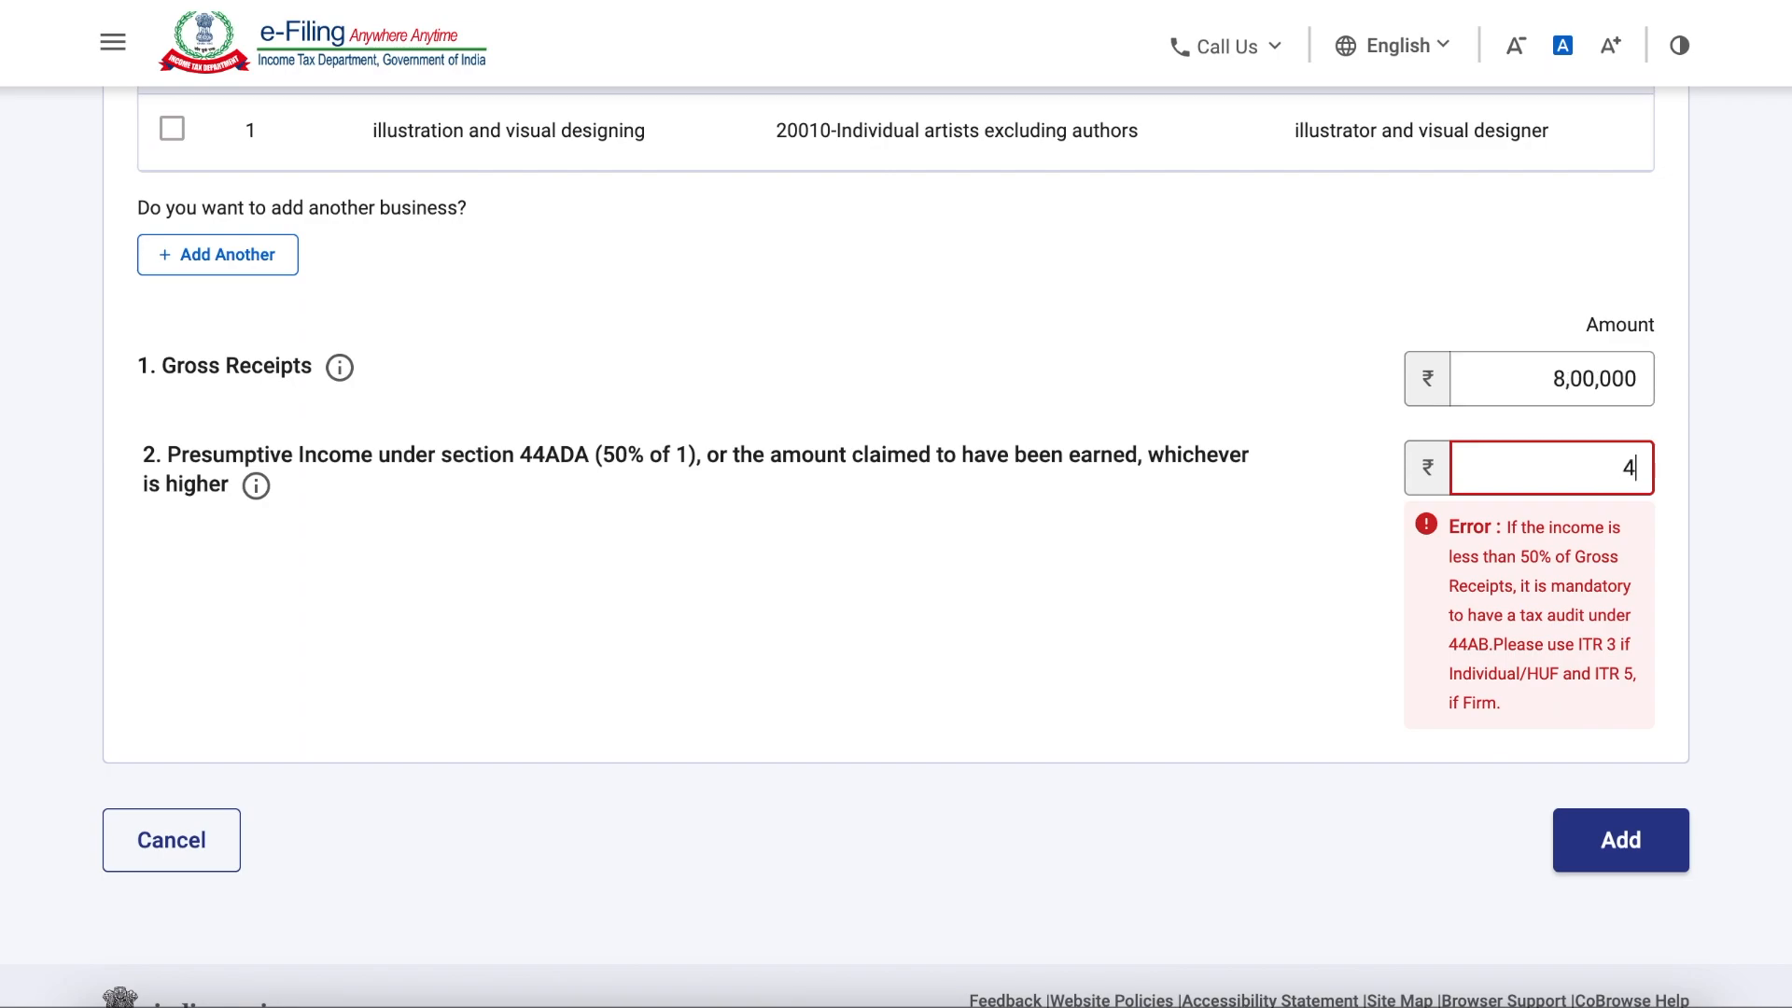
{"action": "type", "text": "00000"}
{"action": "left_click", "coordinate": [1172, 644]}
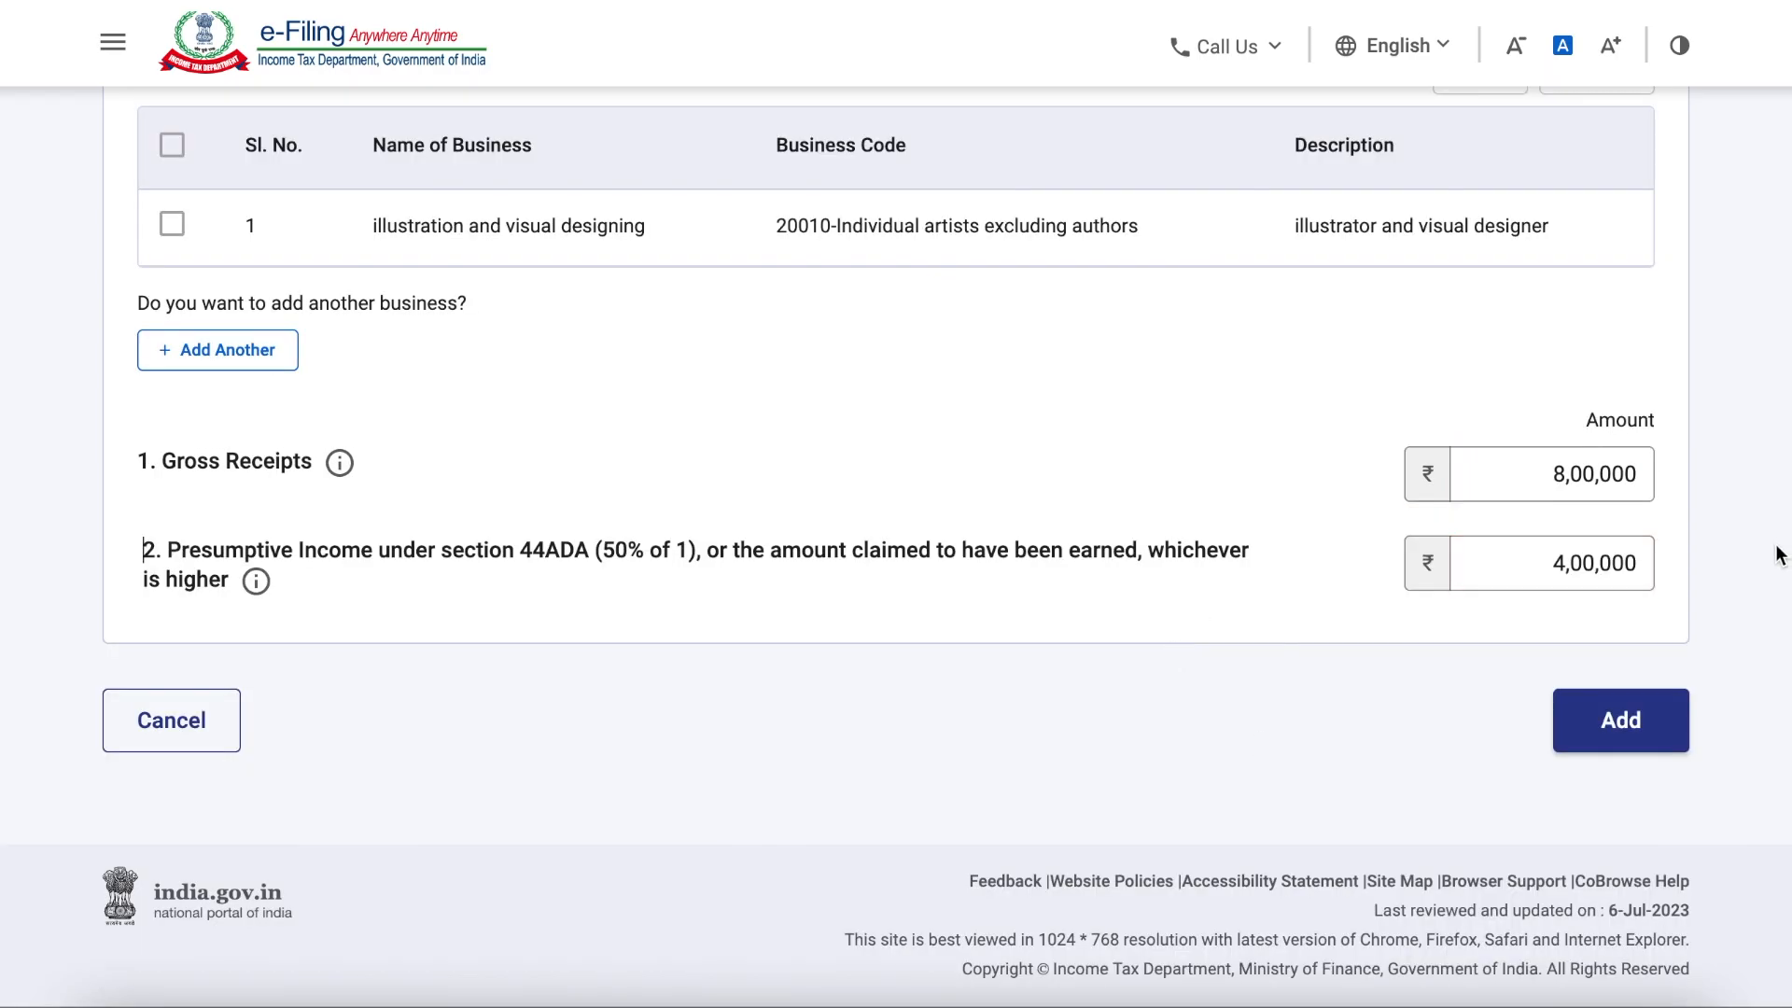
{"action": "left_click", "coordinate": [1629, 737]}
Step: Finish the Gross Total Income section and open Disclosures and Exempt Income
{"action": "left_click", "coordinate": [1602, 933]}
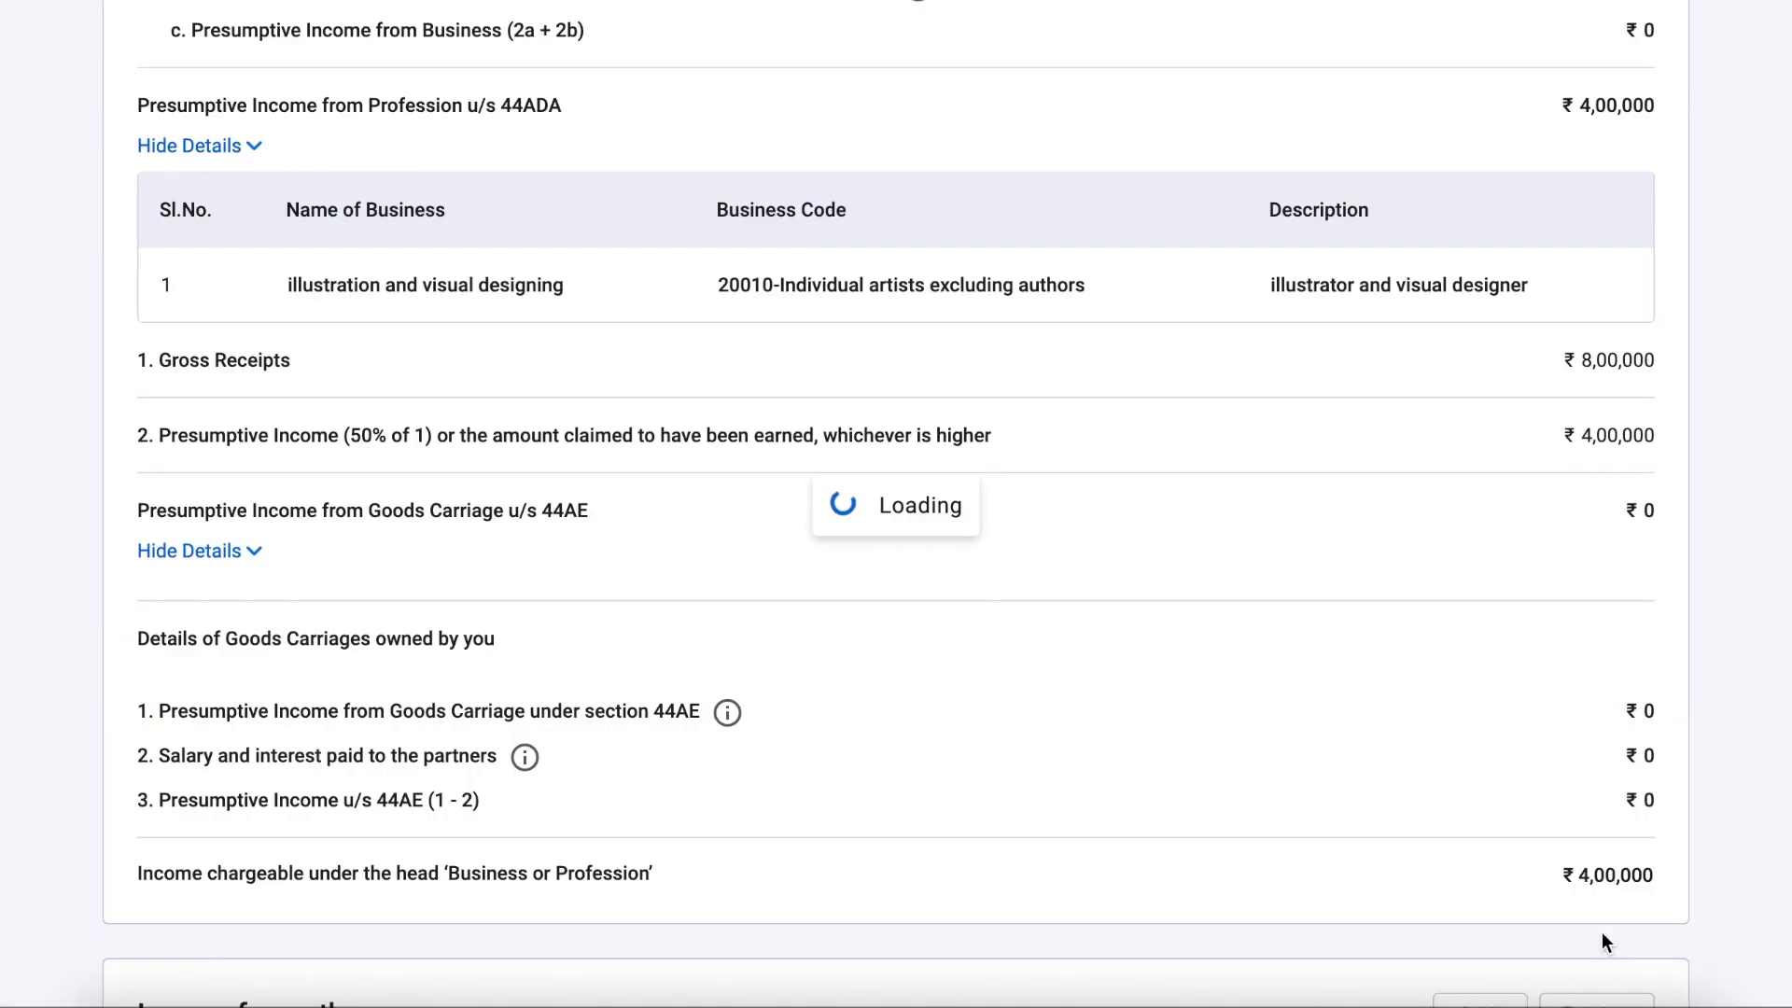
{"action": "left_click", "coordinate": [231, 748]}
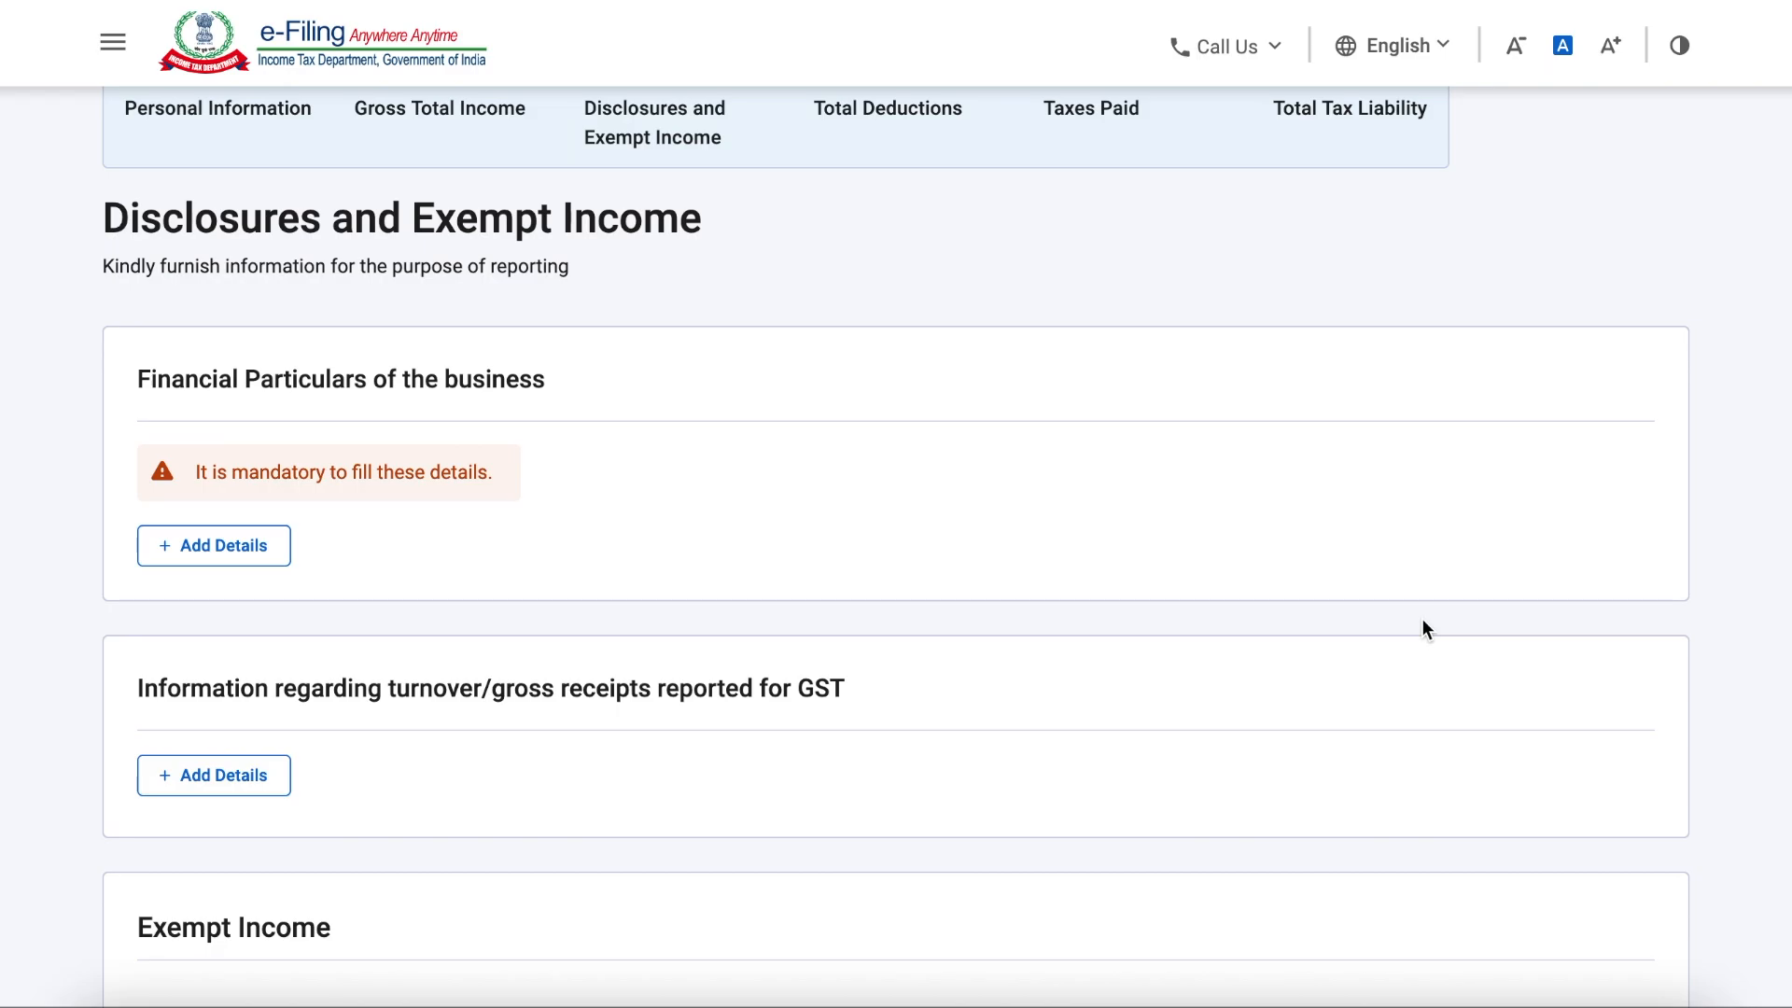
Step: Open the Financial Particulars of the business for entry and set the sundry creditors to 0
{"action": "left_click", "coordinate": [219, 549]}
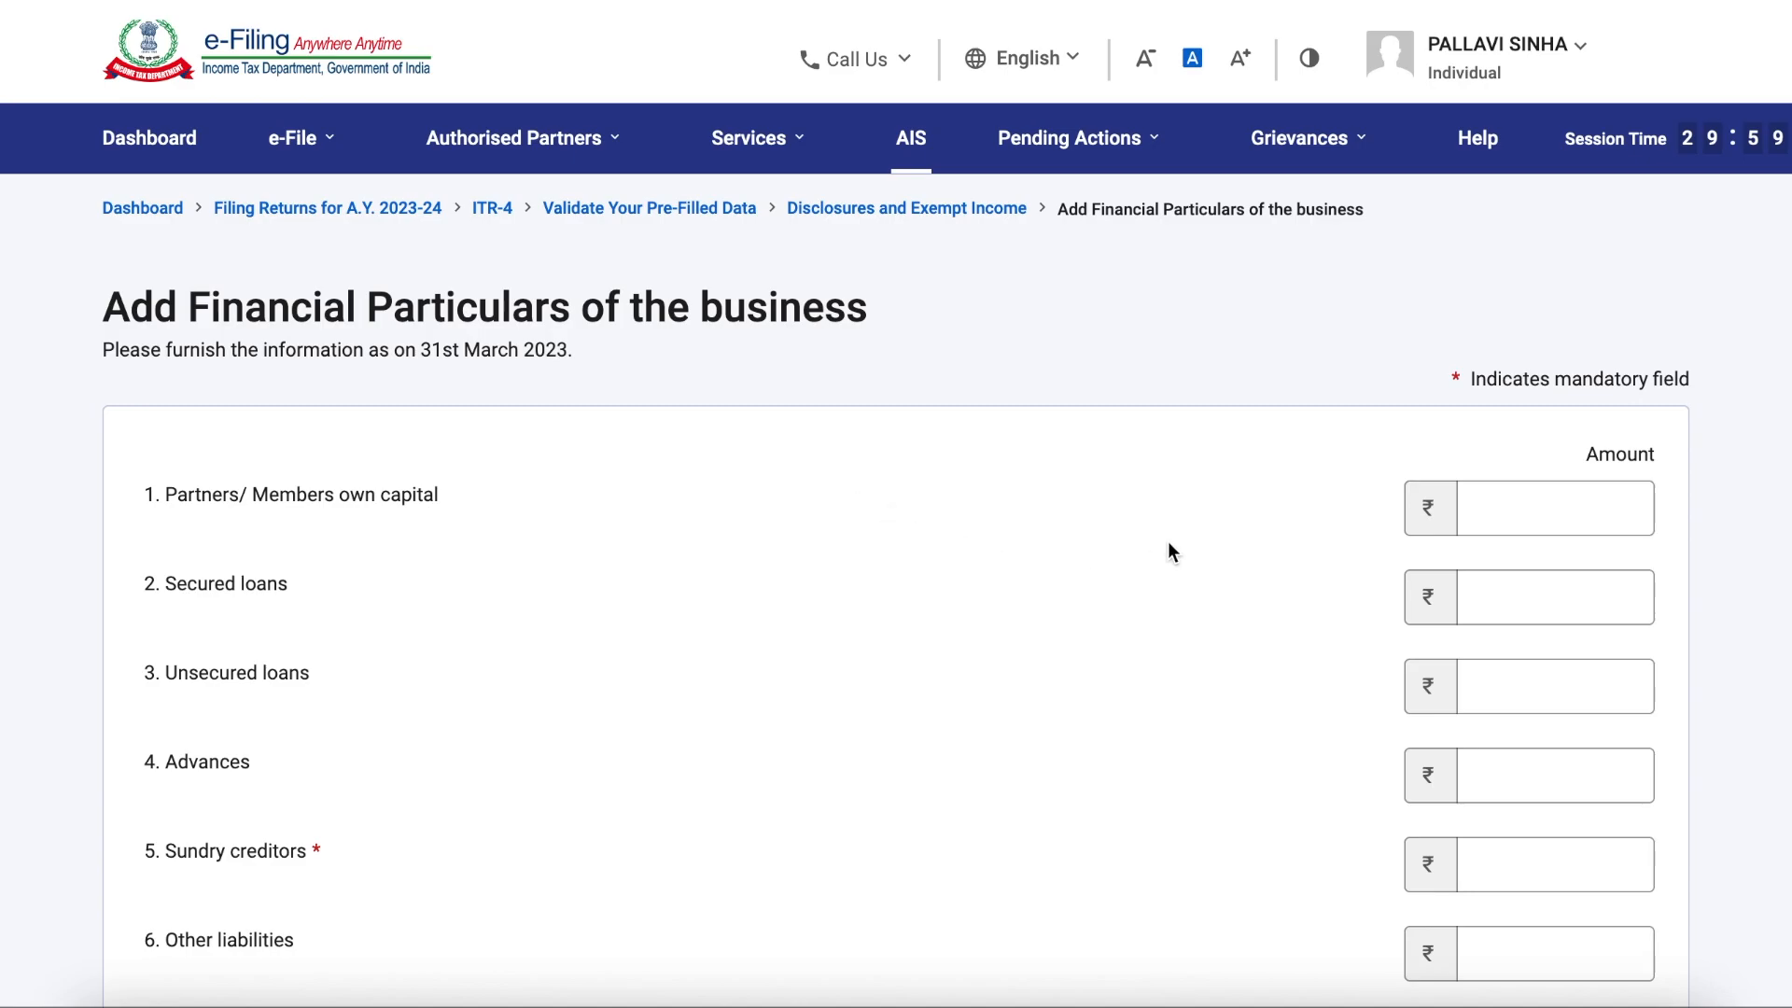
{"action": "scroll", "coordinate": [1145, 736], "scroll_direction": "down", "scroll_amount": 1}
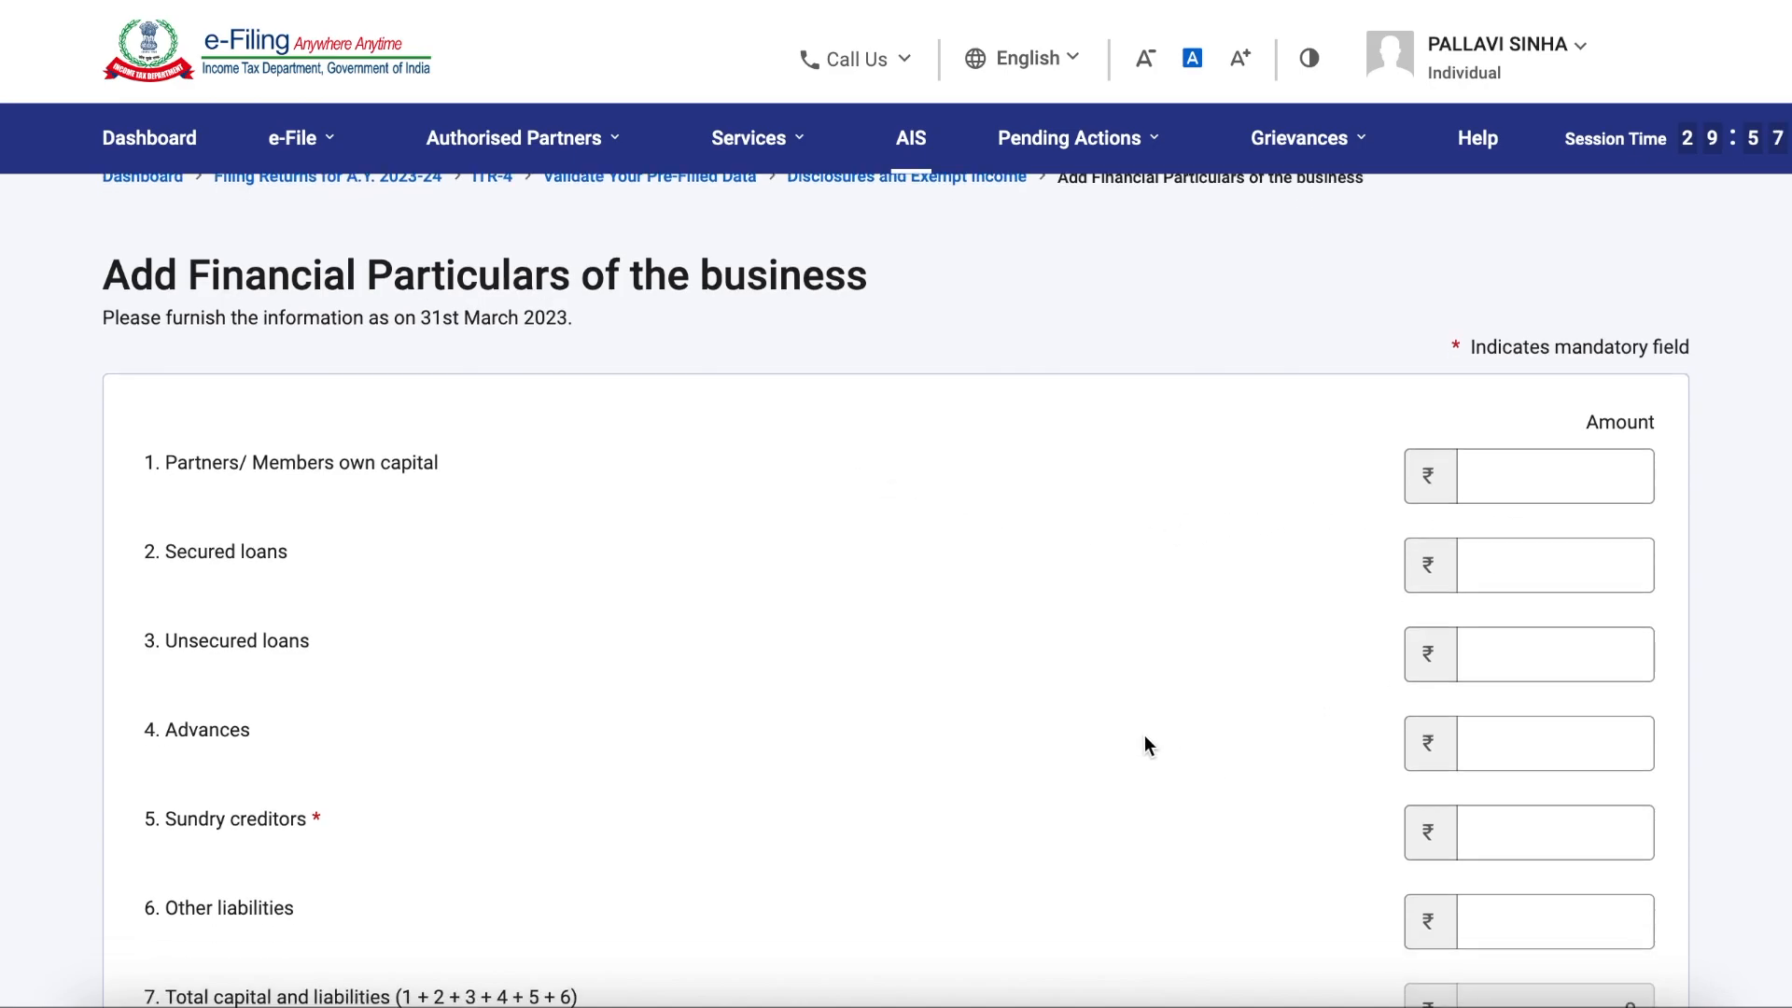
{"action": "scroll", "coordinate": [1146, 736], "scroll_direction": "down", "scroll_amount": 3}
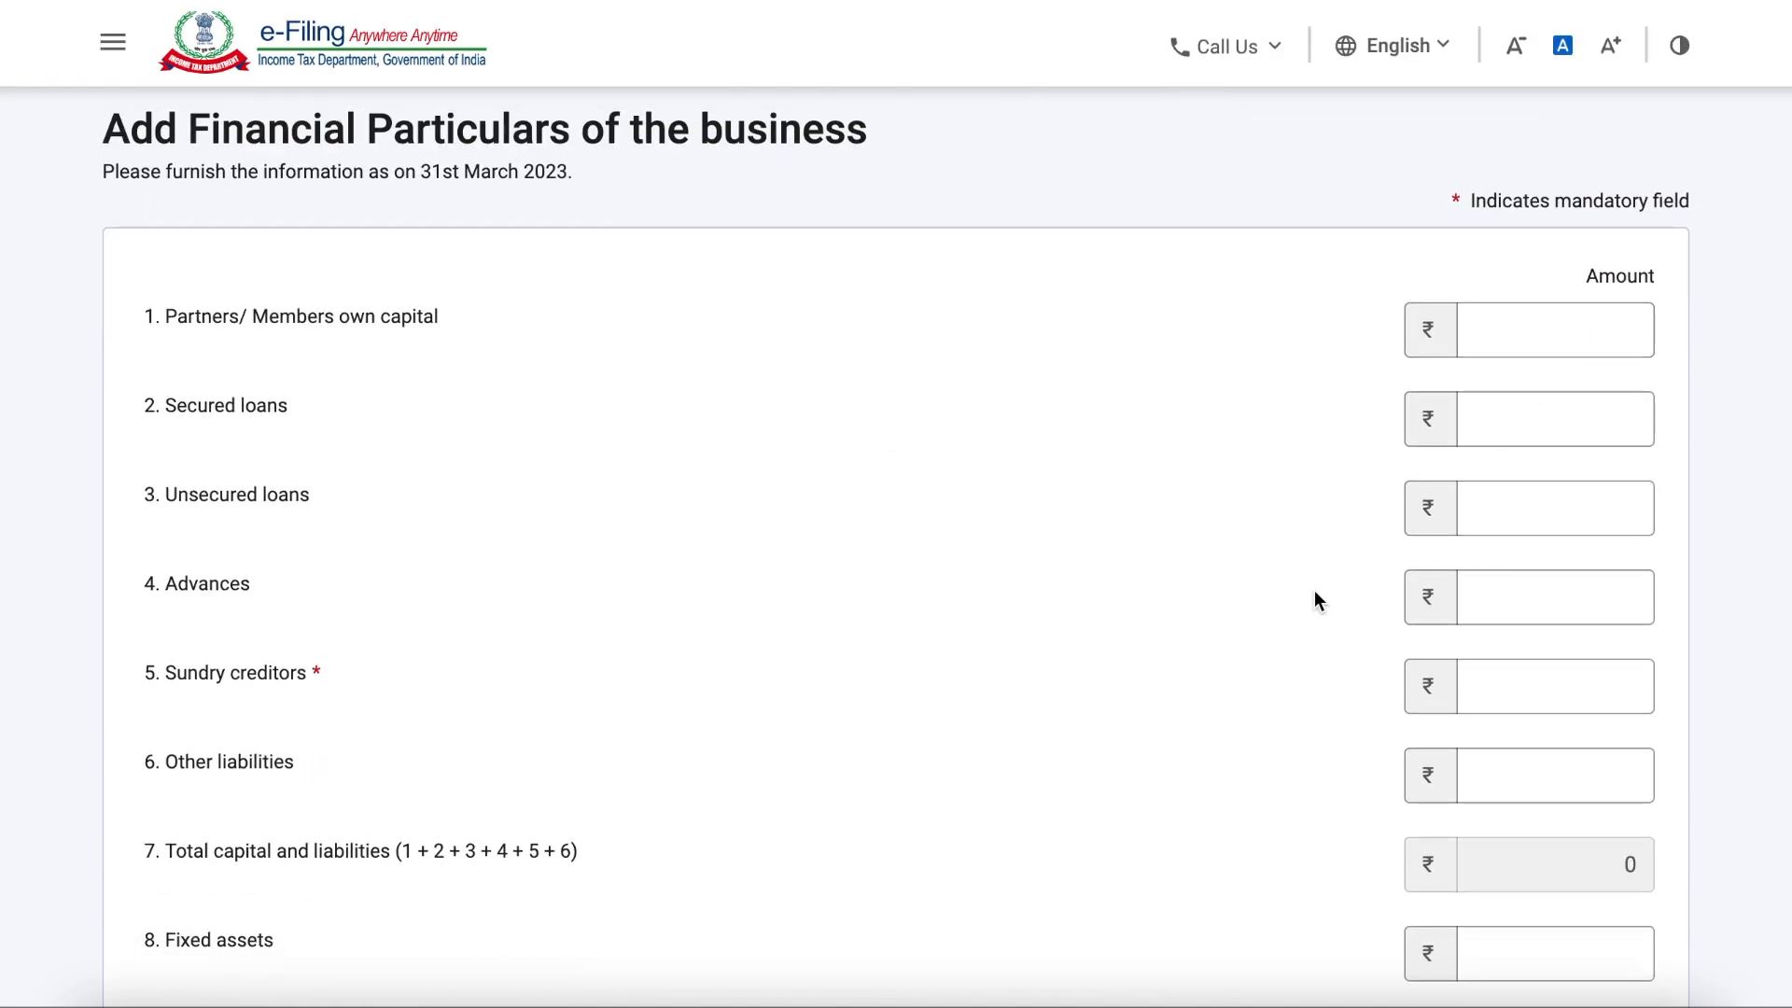
{"action": "left_click", "coordinate": [173, 676]}
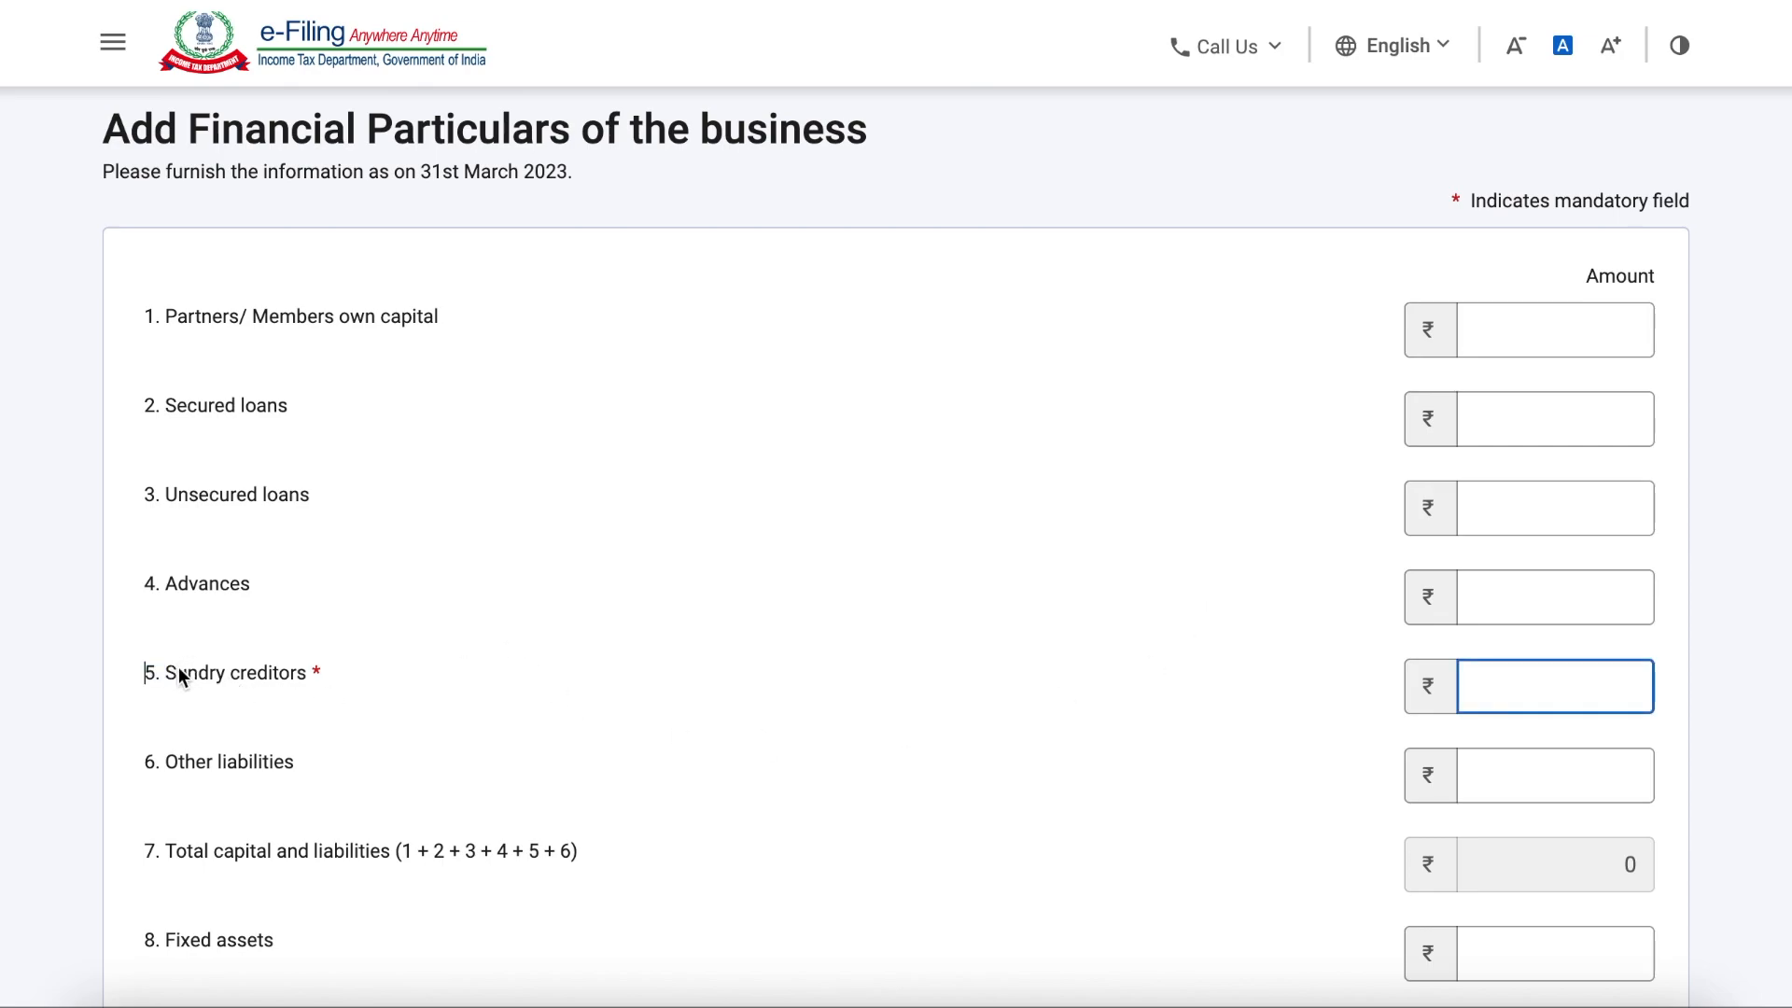
{"action": "left_click_drag", "start_coordinate": [177, 676], "coordinate": [372, 670]}
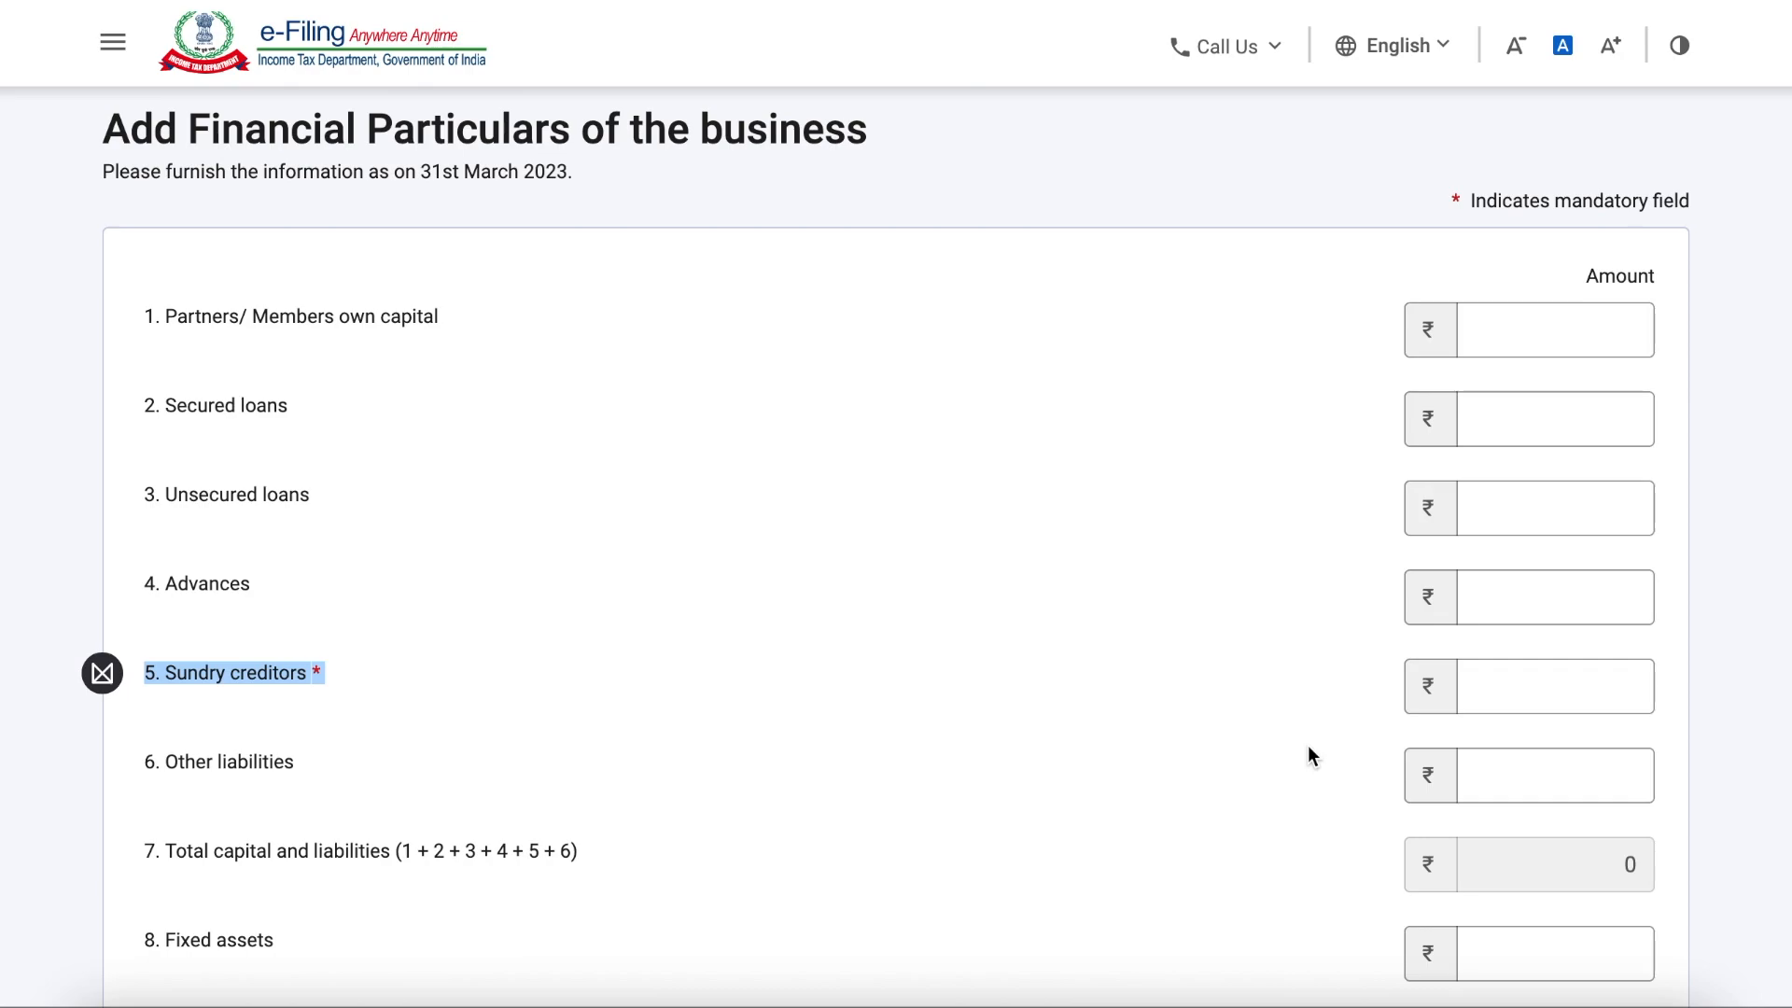
{"action": "left_click", "coordinate": [1511, 701]}
{"action": "type", "text": "0"}
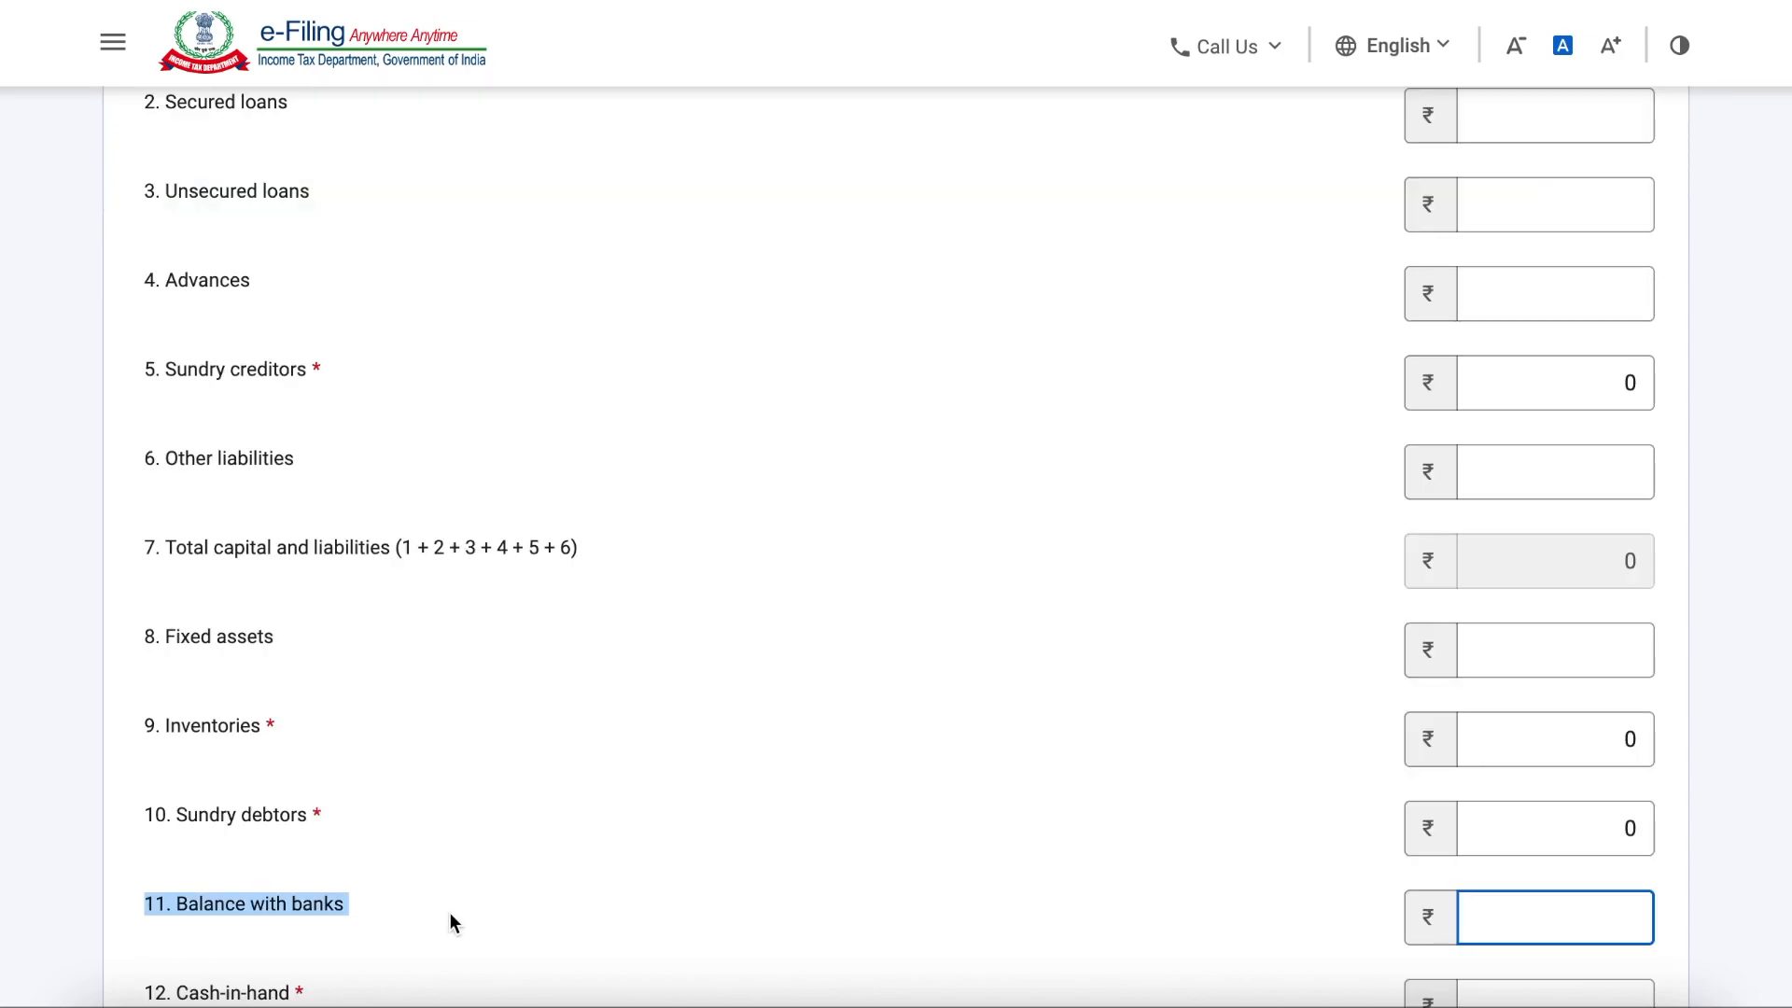
Step: Set the inventories, sundry debtors and cash-in-hand to 0 and the balance with banks to 40,000
{"action": "left_click", "coordinate": [450, 911]}
{"action": "left_click", "coordinate": [357, 902]}
{"action": "left_click", "coordinate": [1534, 922]}
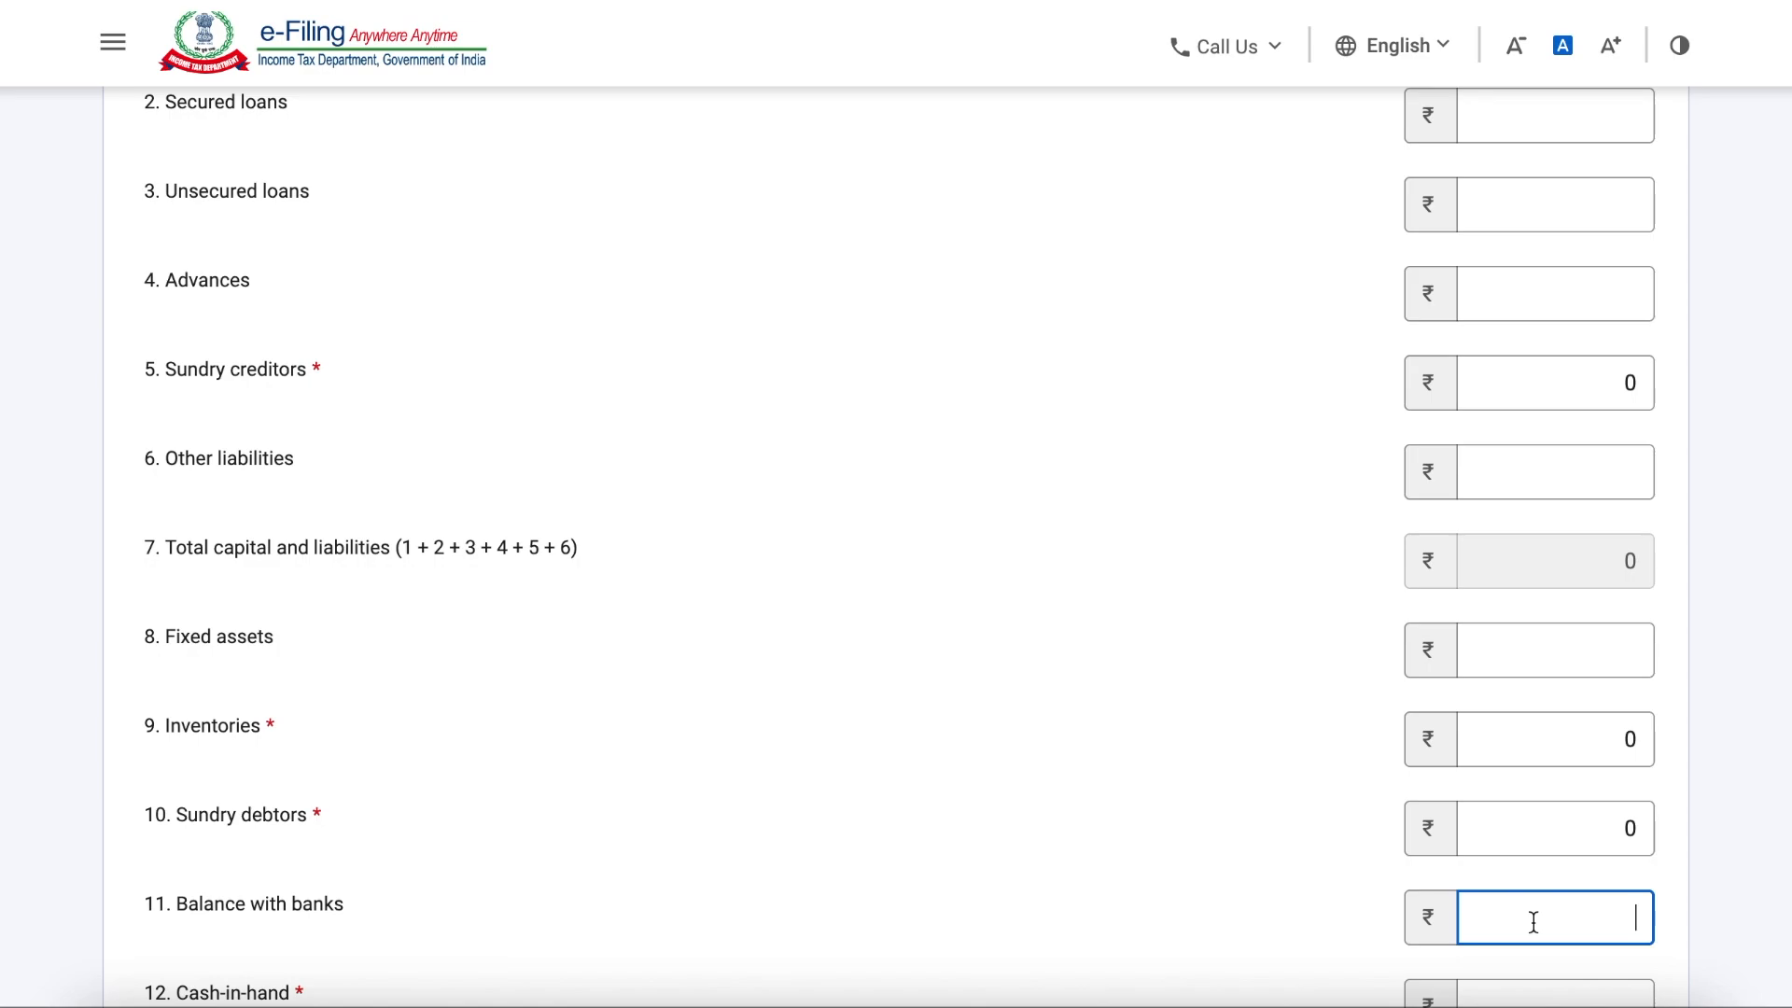
{"action": "type", "text": "40,"}
{"action": "type", "text": "000"}
{"action": "scroll", "coordinate": [1521, 872], "scroll_direction": "down", "scroll_amount": 4}
{"action": "left_click", "coordinate": [1560, 608]}
{"action": "type", "text": "0"}
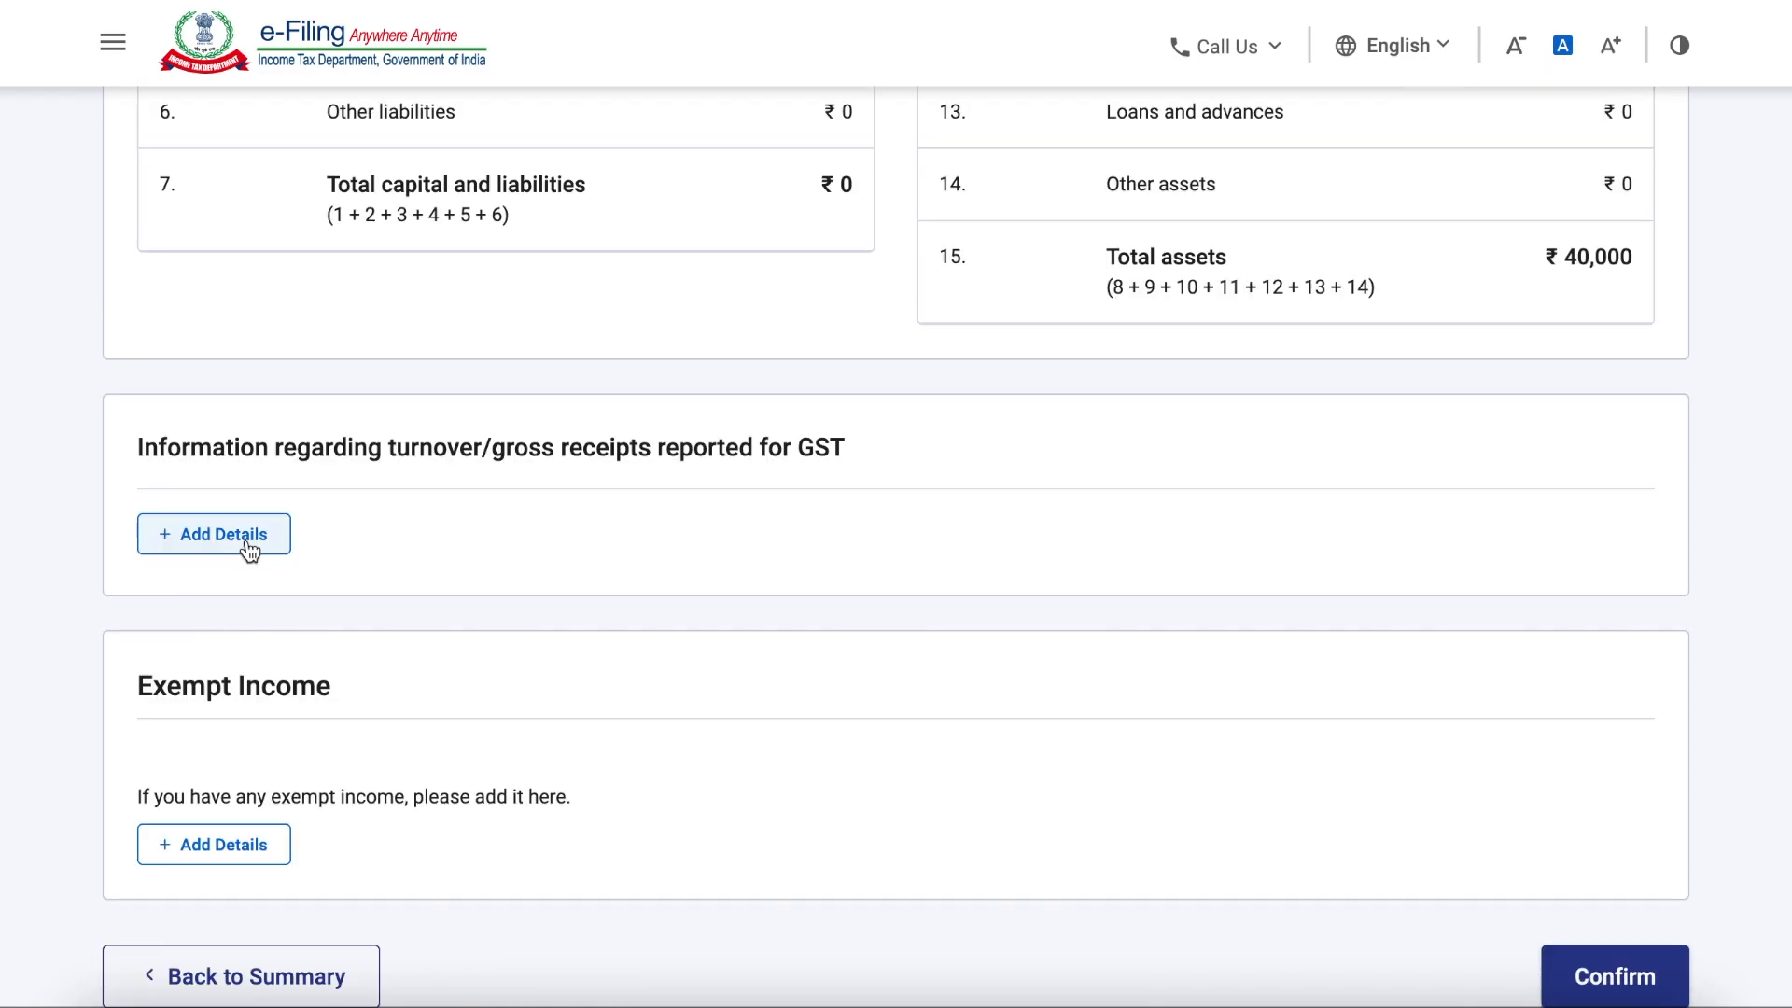
Step: Start a new exempt income entry and set its amount to 5000
{"action": "left_click", "coordinate": [252, 546]}
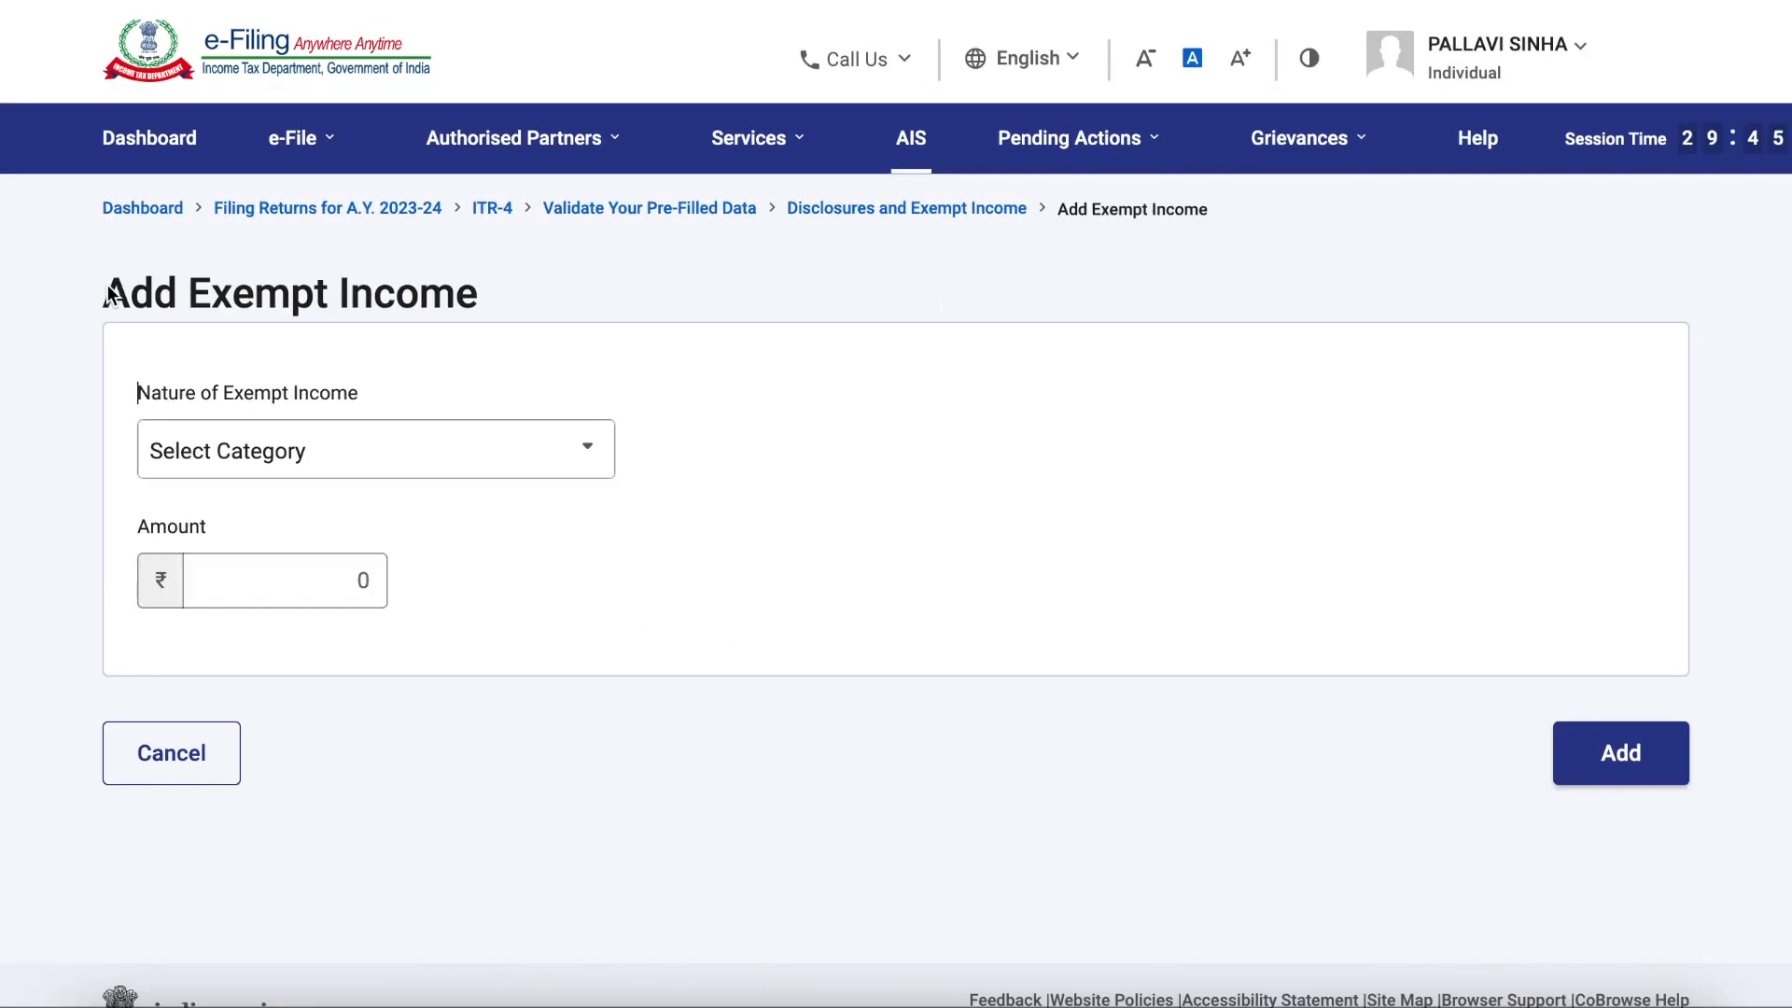
{"action": "left_click_drag", "start_coordinate": [107, 292], "coordinate": [508, 304]}
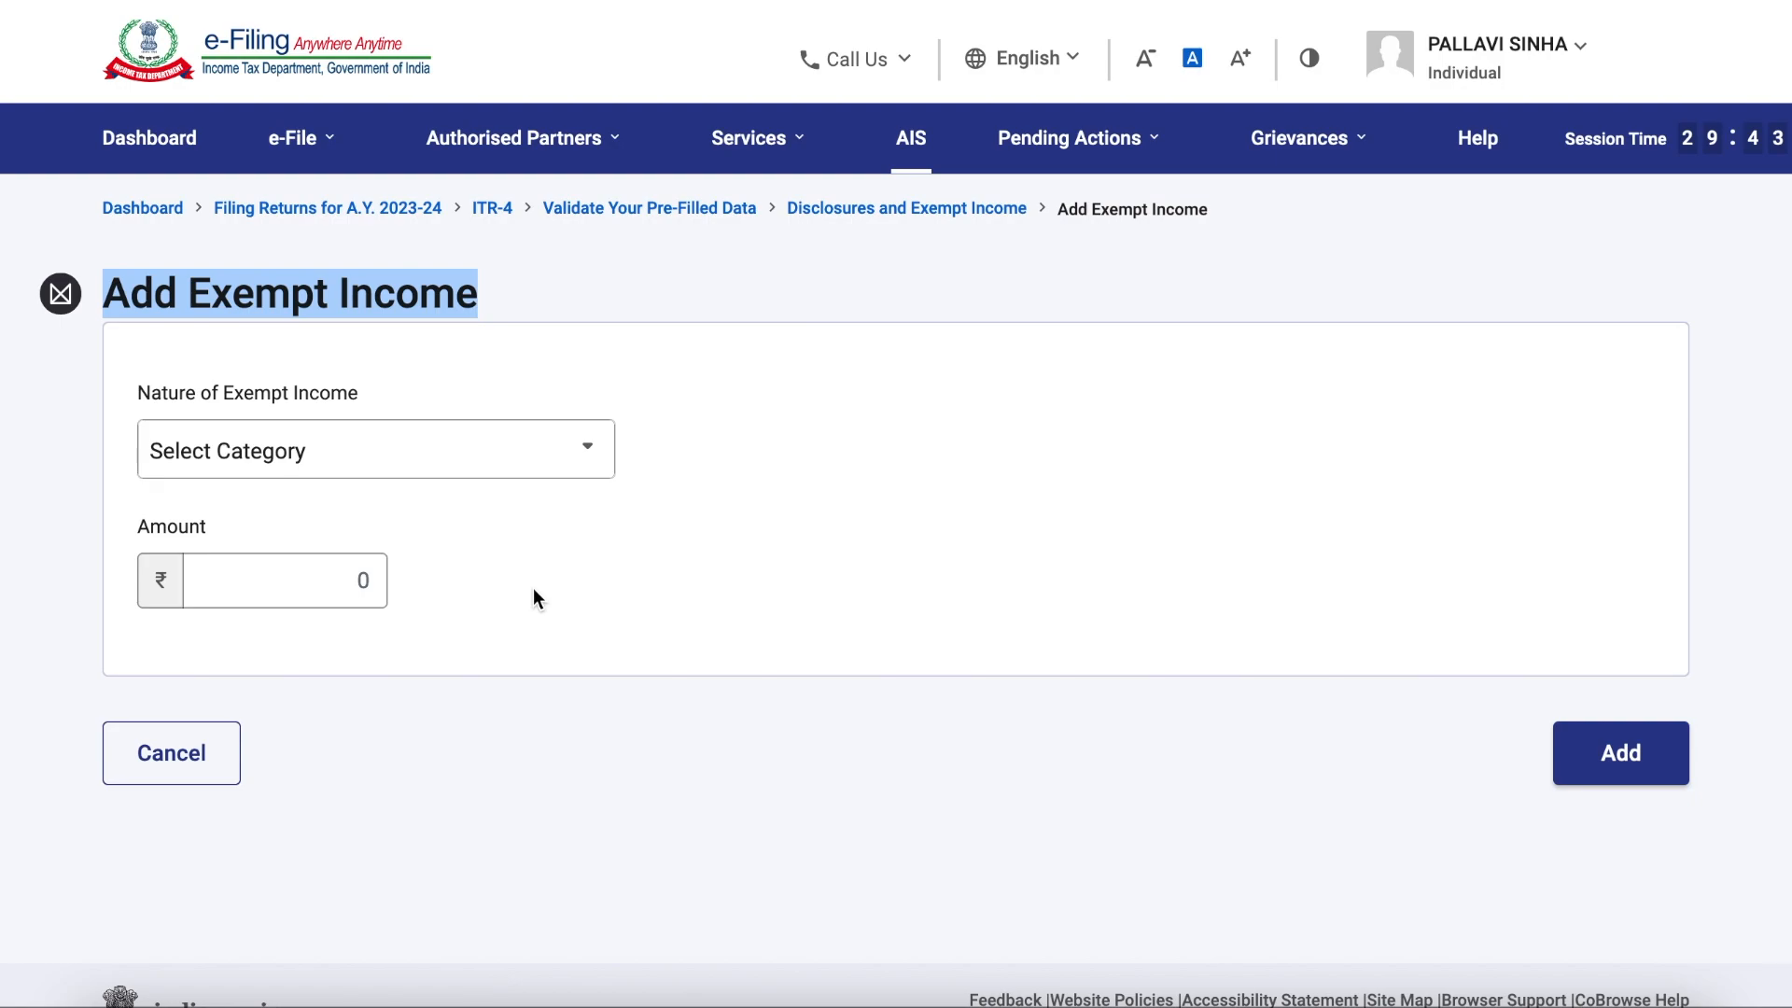
{"action": "left_click", "coordinate": [297, 579]}
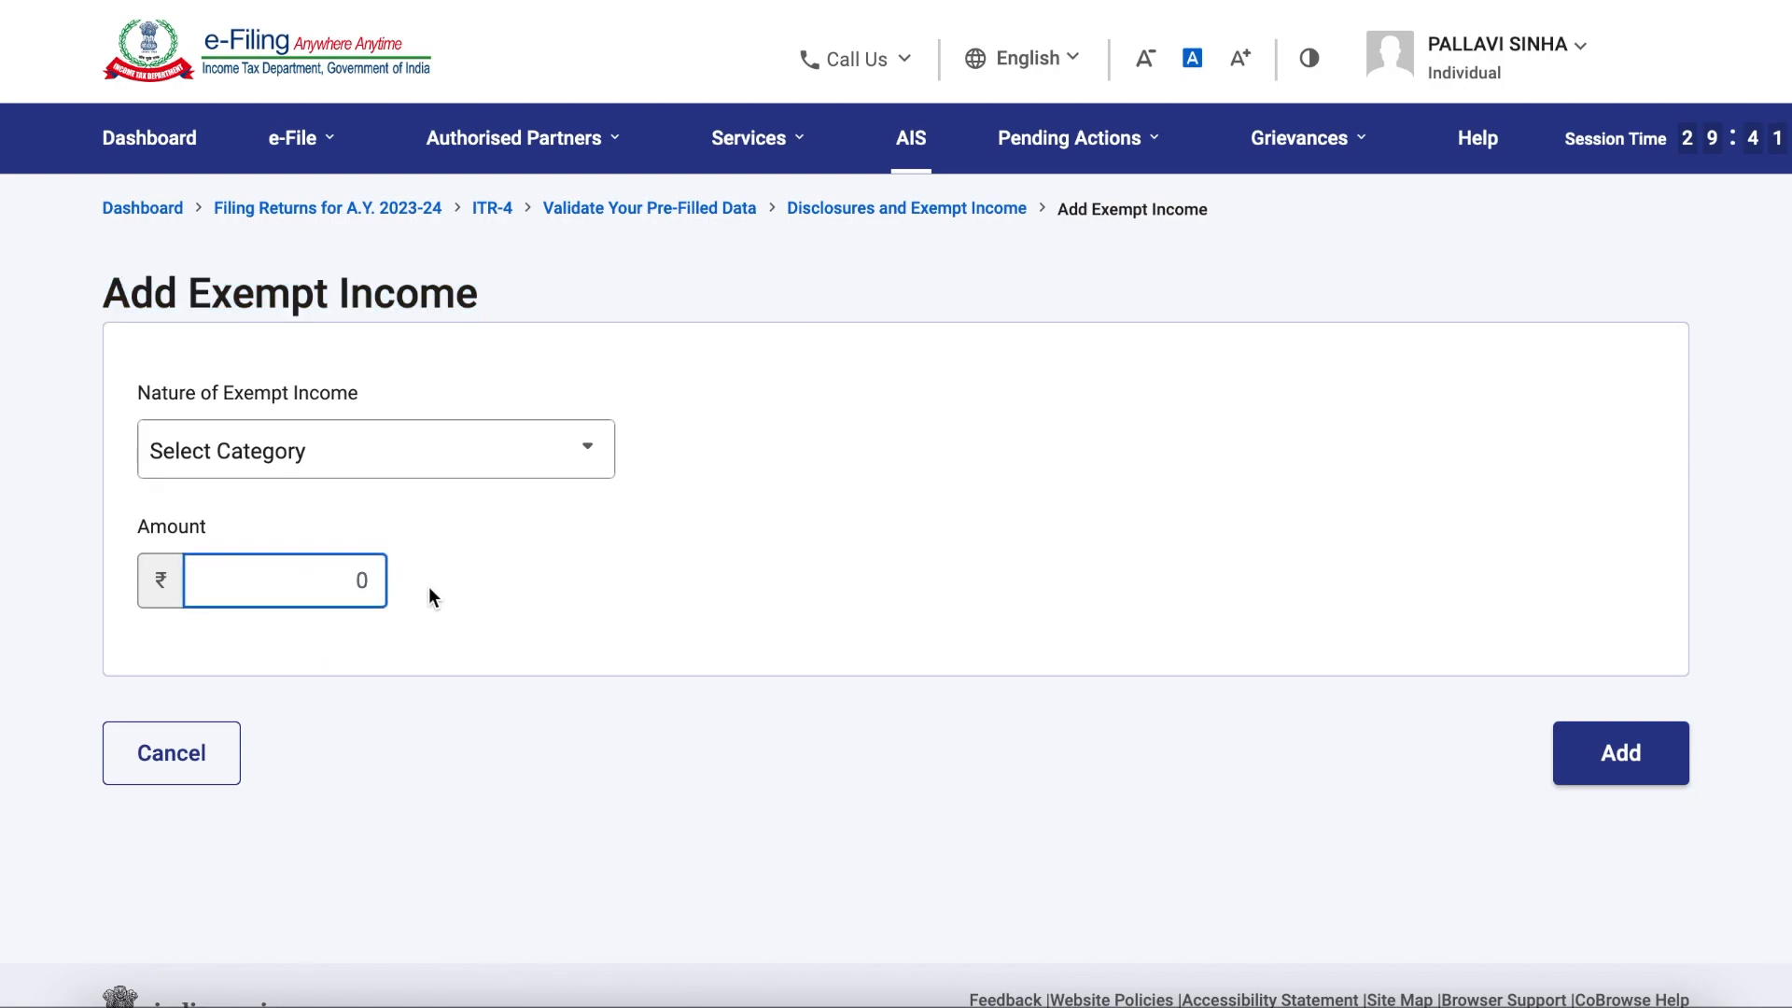
{"action": "key", "text": "BackSpace"}
{"action": "type", "text": "5000"}
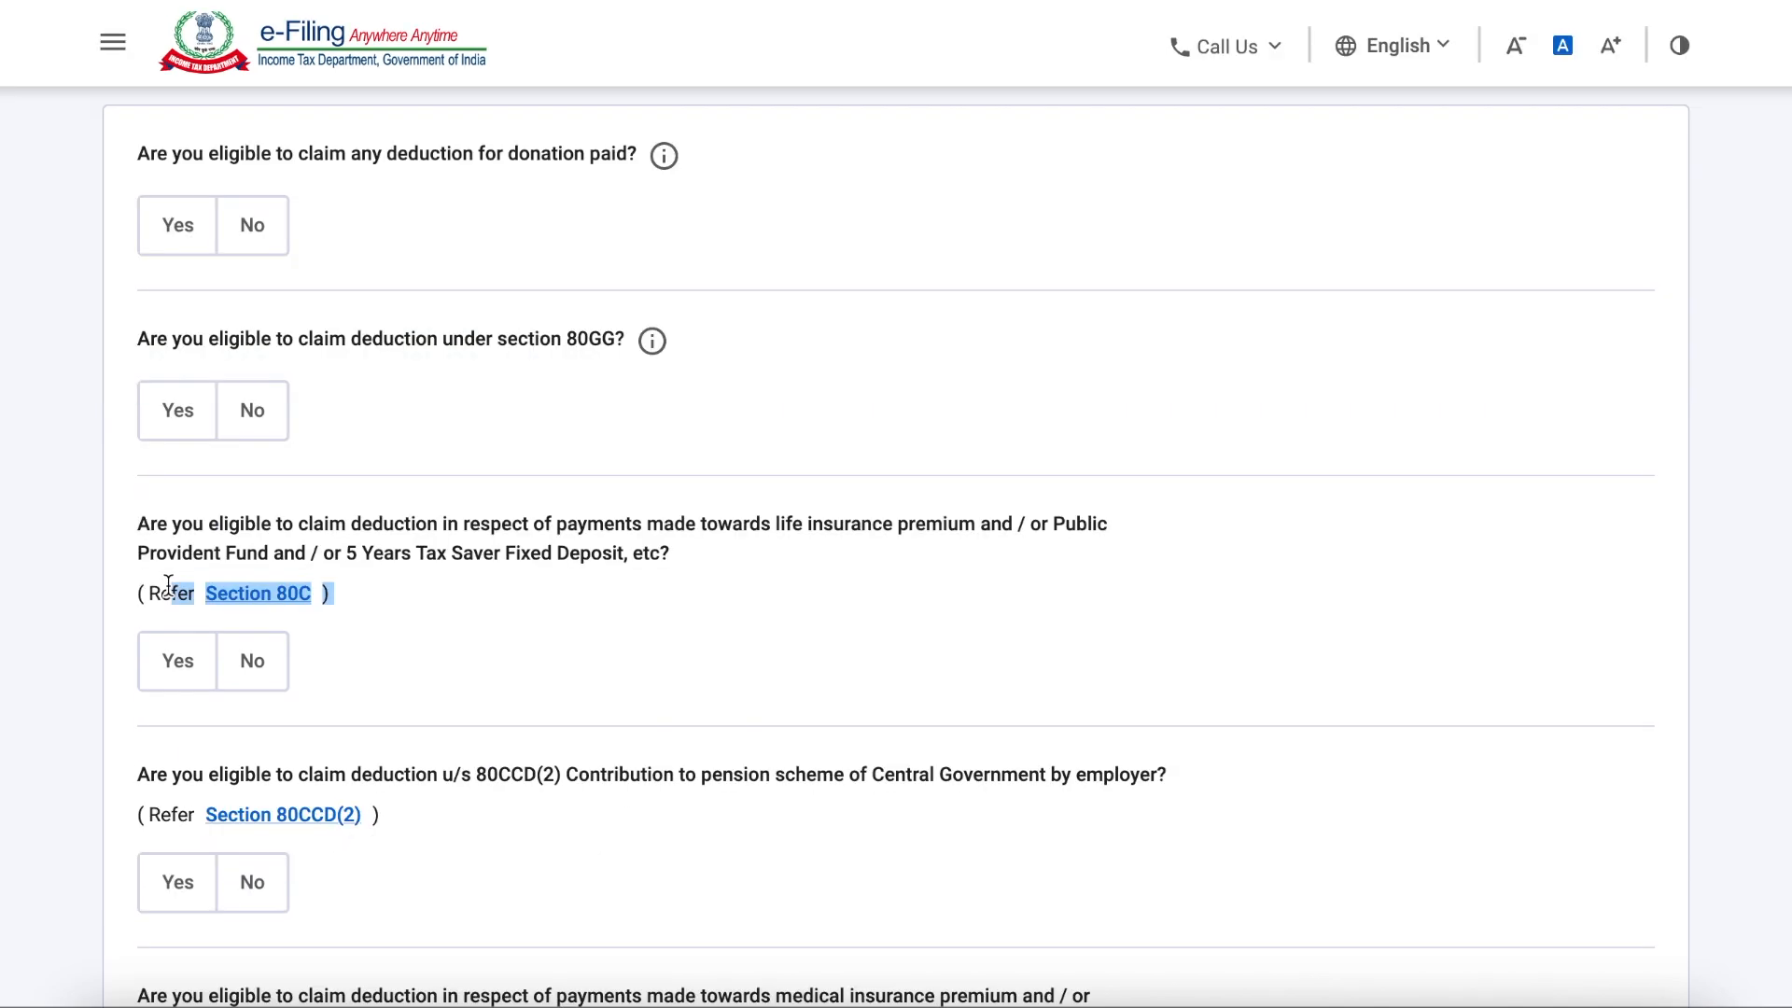
Step: Claim a deduction of 1,50,000 under Section 80C in the deduction questions and continue to Total Deductions
{"action": "left_click", "coordinate": [176, 671]}
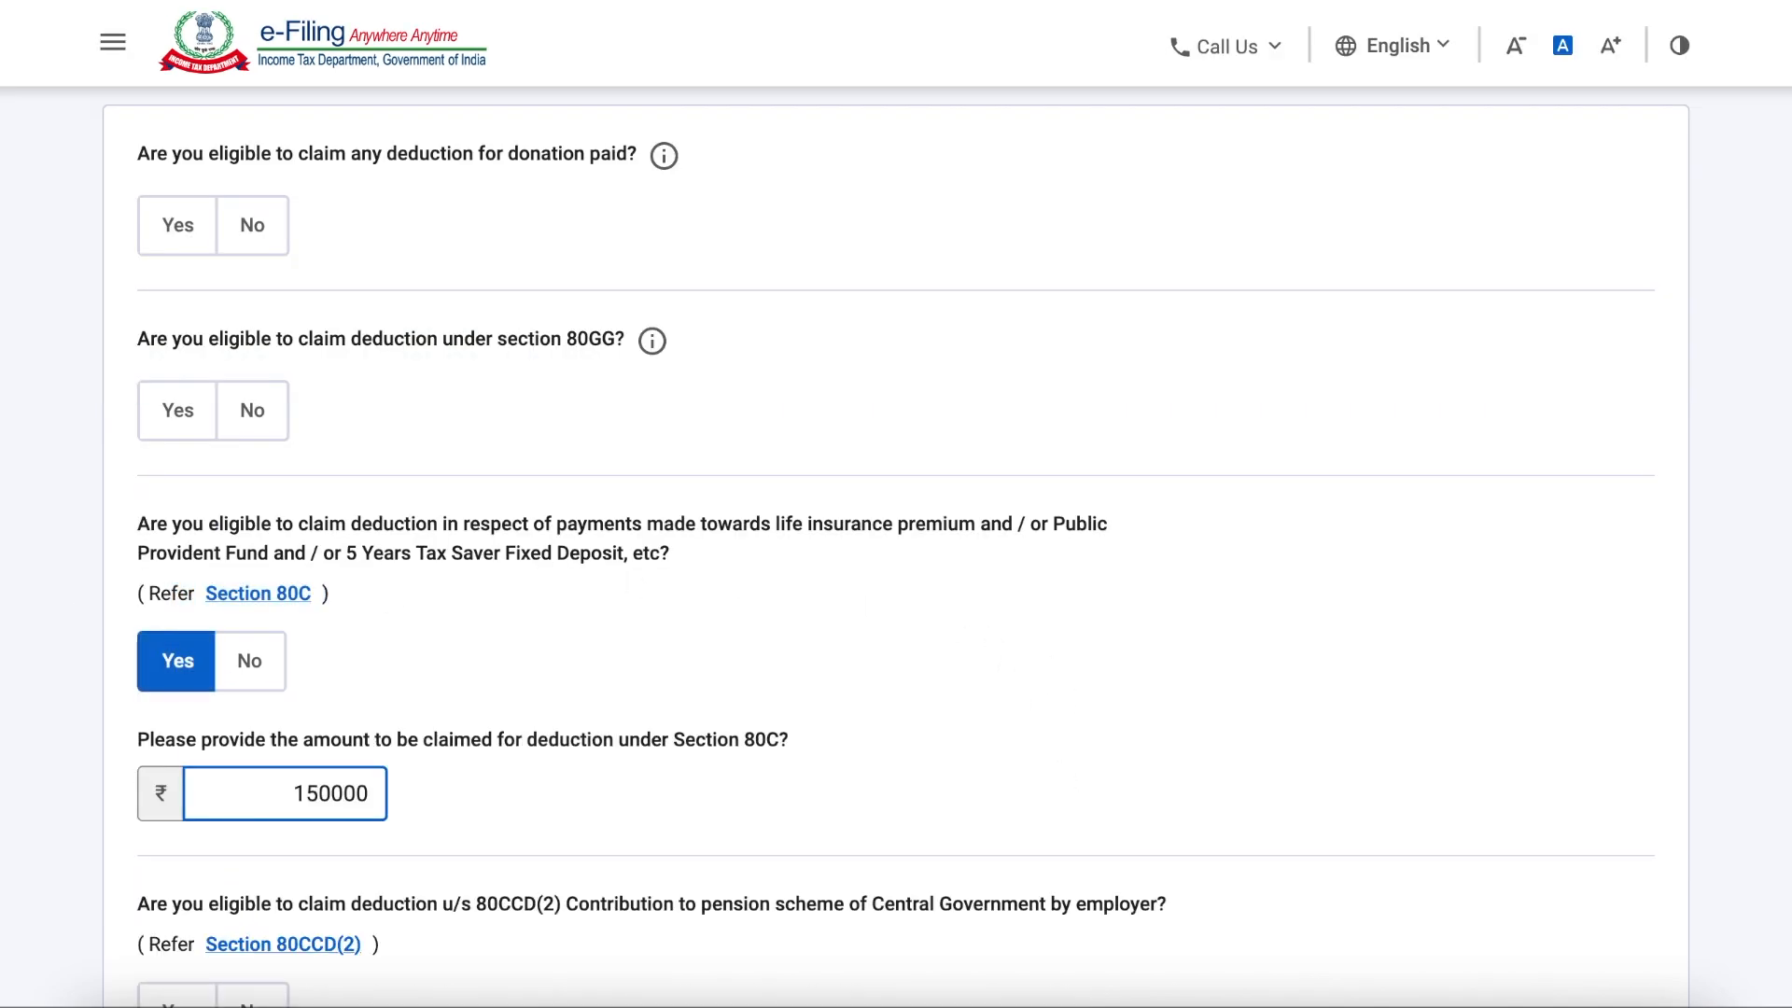
{"action": "scroll", "coordinate": [173, 576], "scroll_direction": "down", "scroll_amount": 1}
{"action": "left_click", "coordinate": [174, 576]}
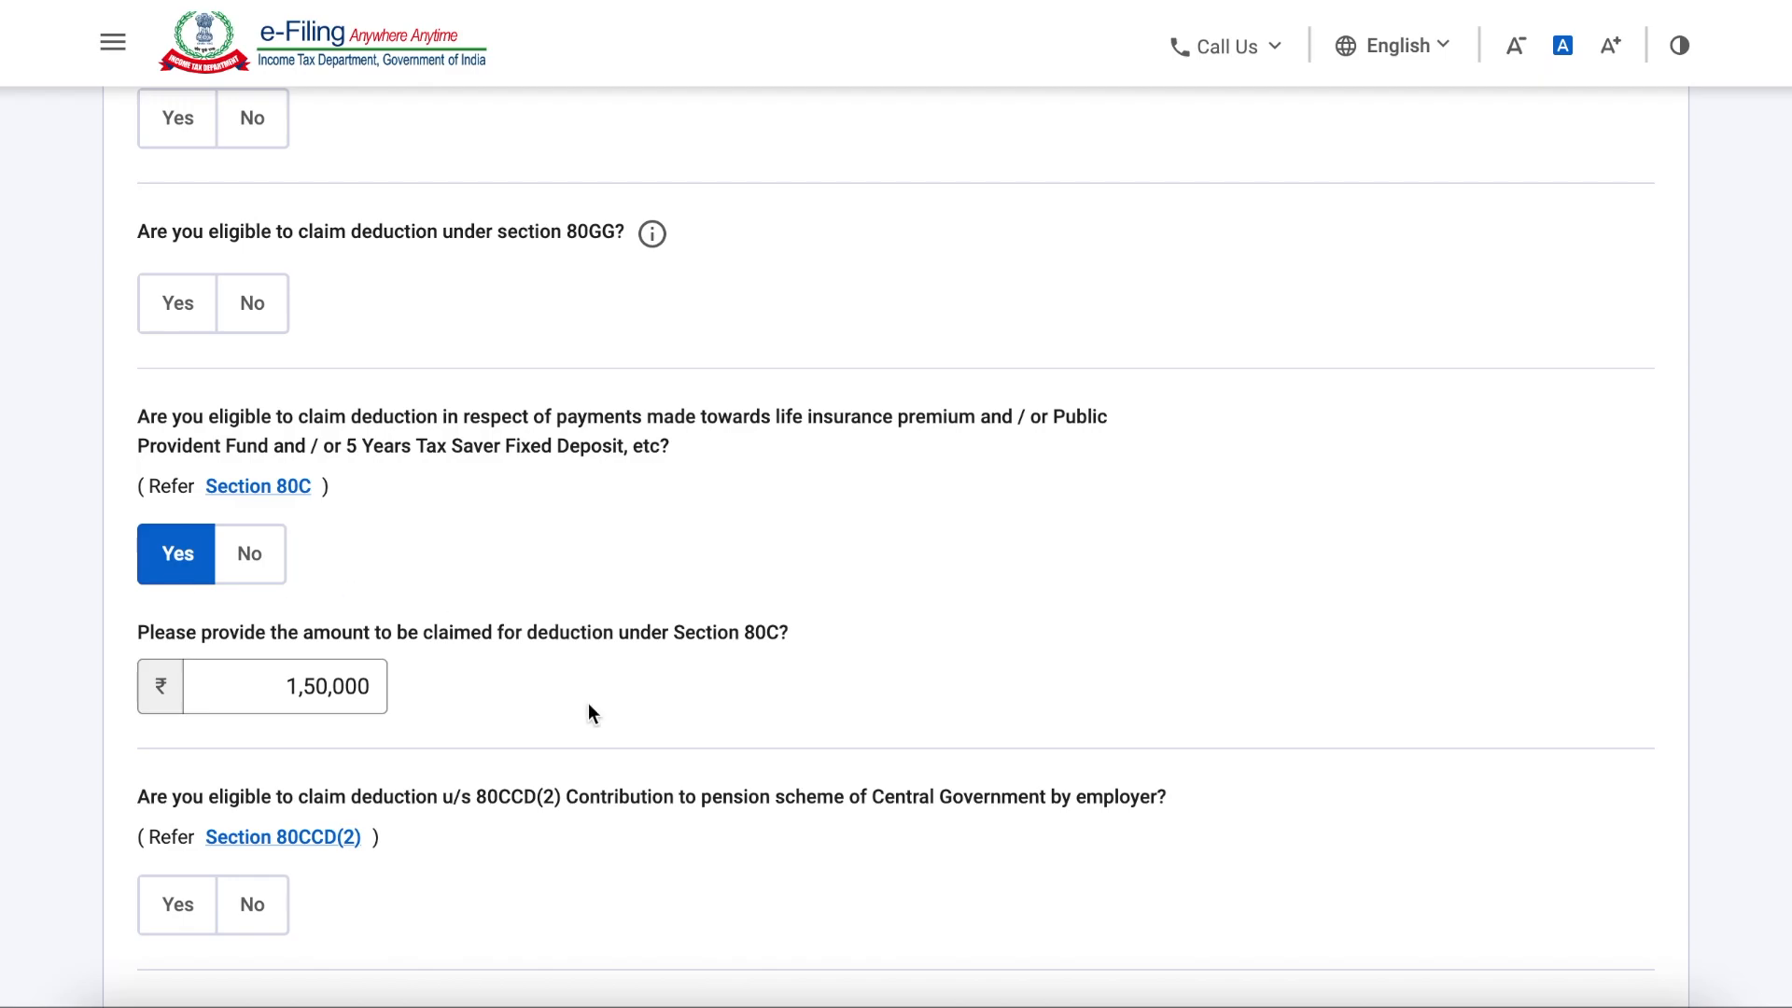
{"action": "scroll", "coordinate": [588, 703], "scroll_direction": "down", "scroll_amount": 15}
{"action": "left_click", "coordinate": [1563, 625]}
Step: Review the other eligible deductions, including 80CCD(2), and confirm the Total Deductions section
{"action": "scroll", "coordinate": [696, 763], "scroll_direction": "down", "scroll_amount": 3}
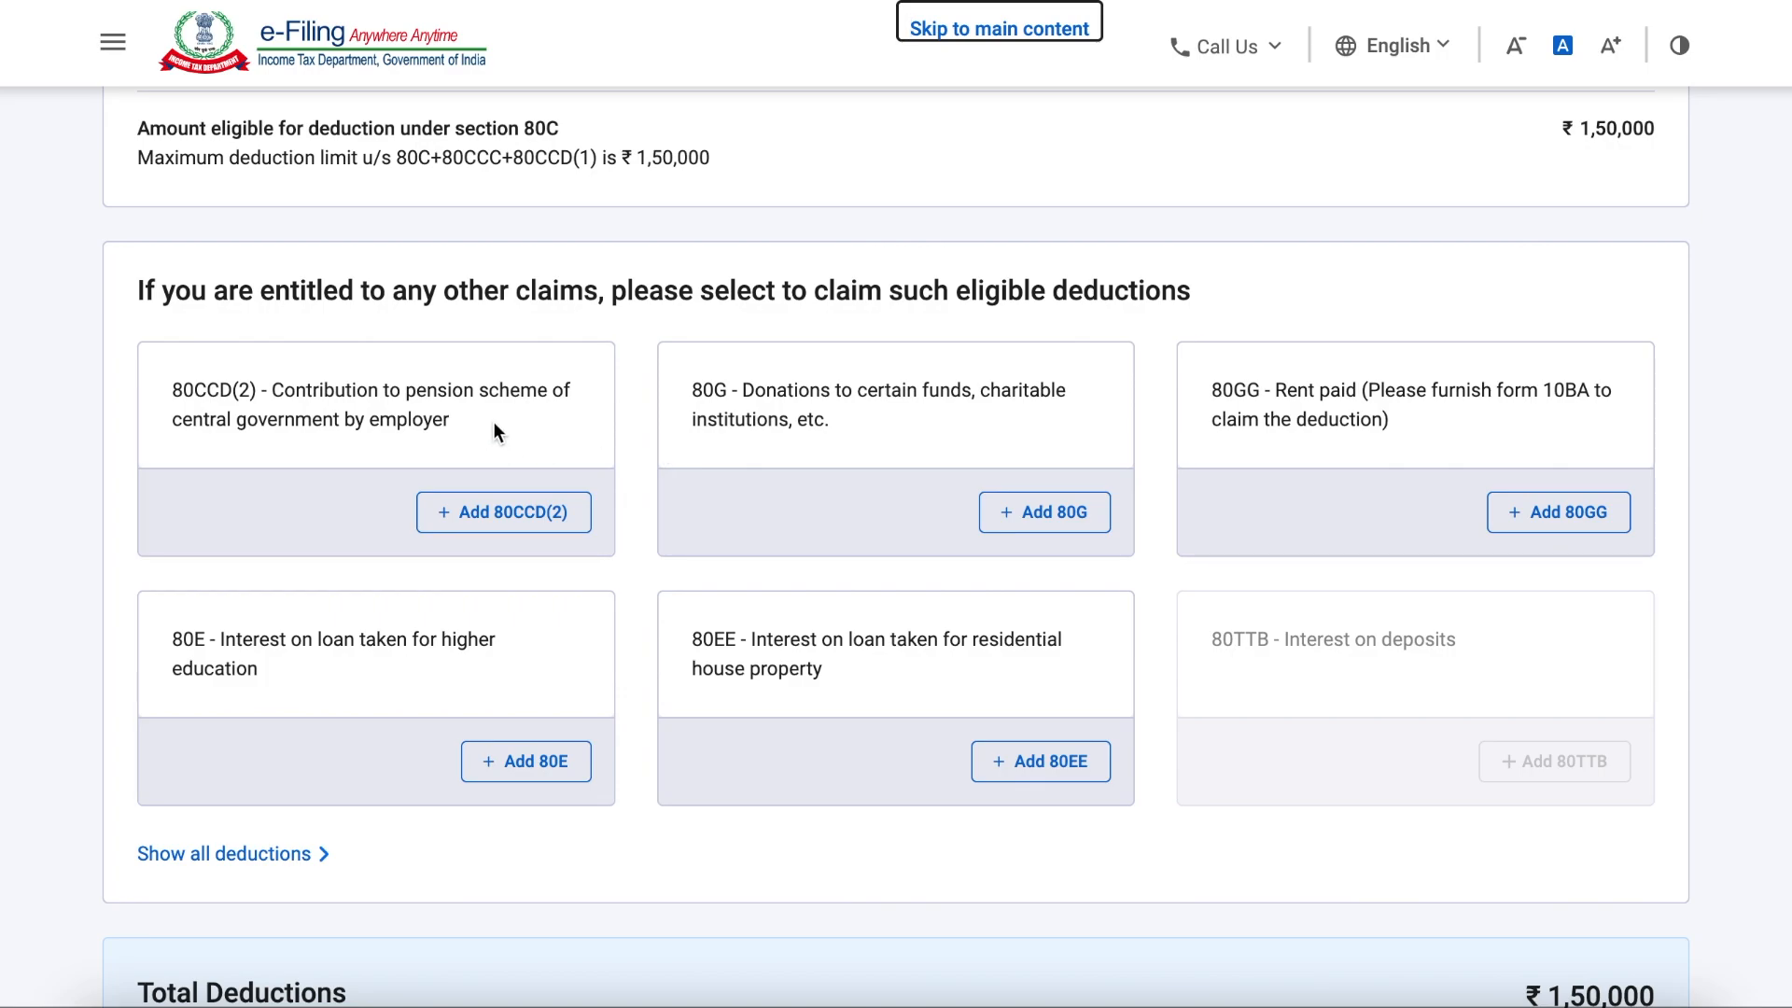
{"action": "scroll", "coordinate": [492, 432], "scroll_direction": "down", "scroll_amount": 1}
{"action": "scroll", "coordinate": [489, 448], "scroll_direction": "down", "scroll_amount": 1}
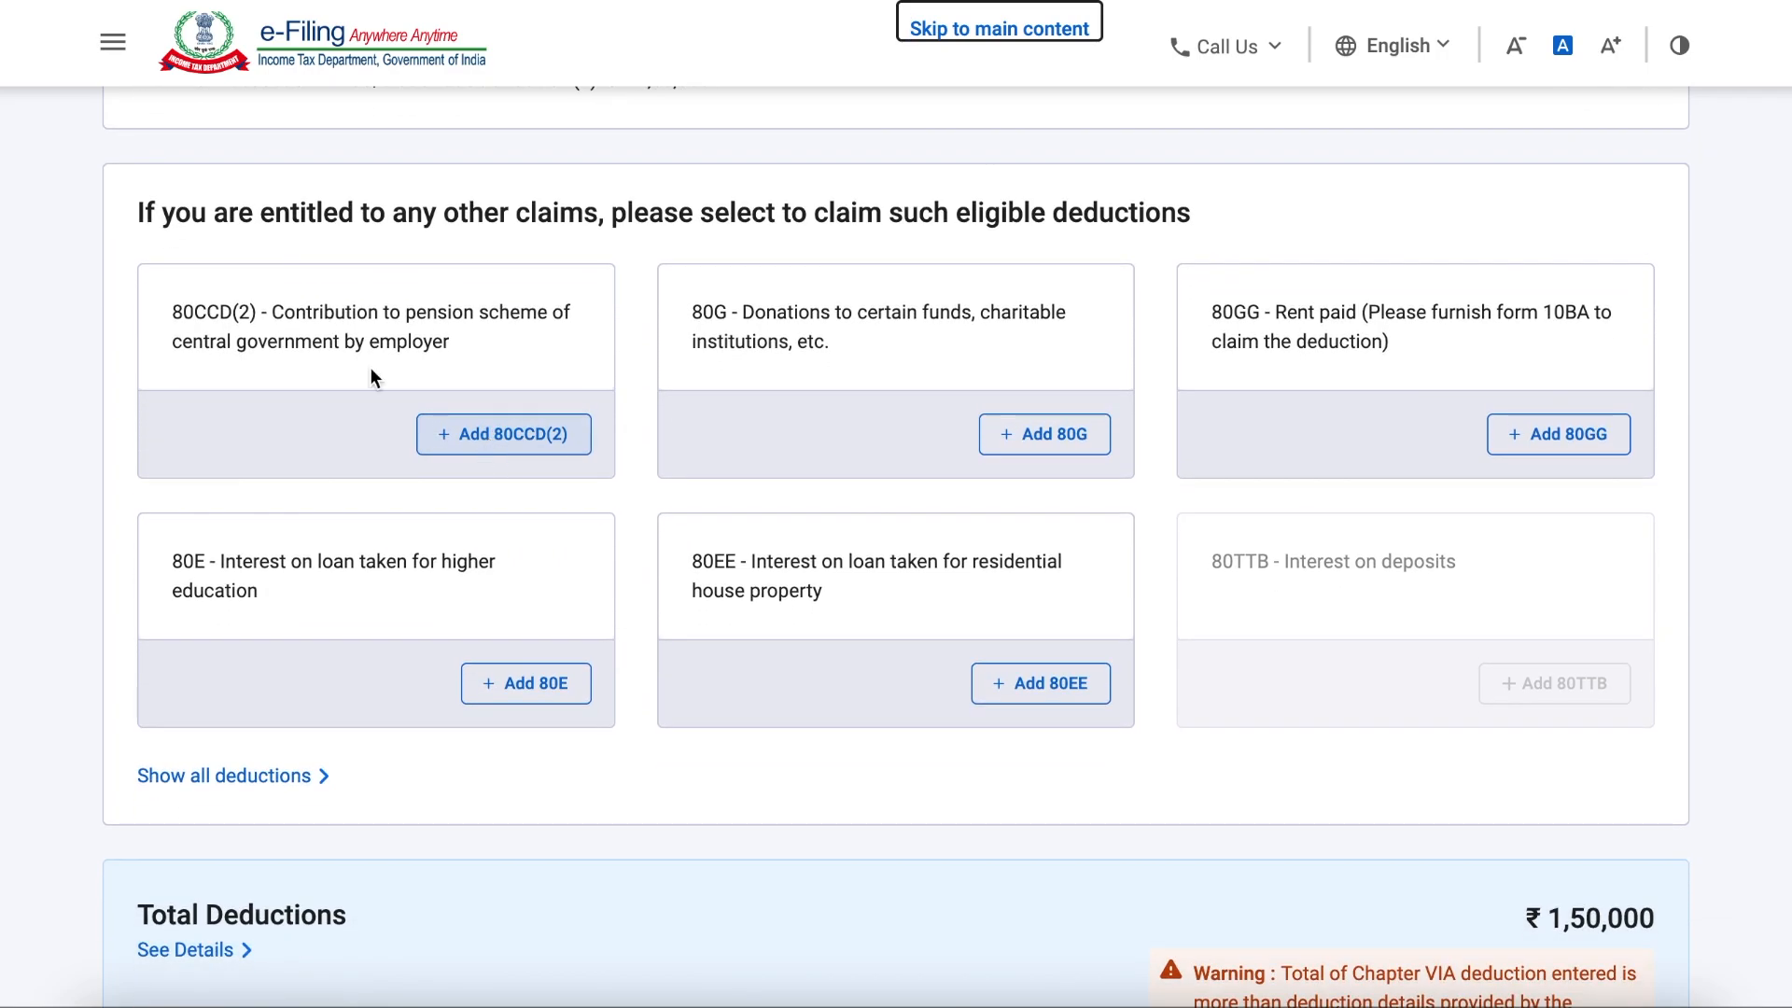
{"action": "left_click_drag", "start_coordinate": [173, 312], "coordinate": [478, 353]}
{"action": "left_click", "coordinate": [479, 353]}
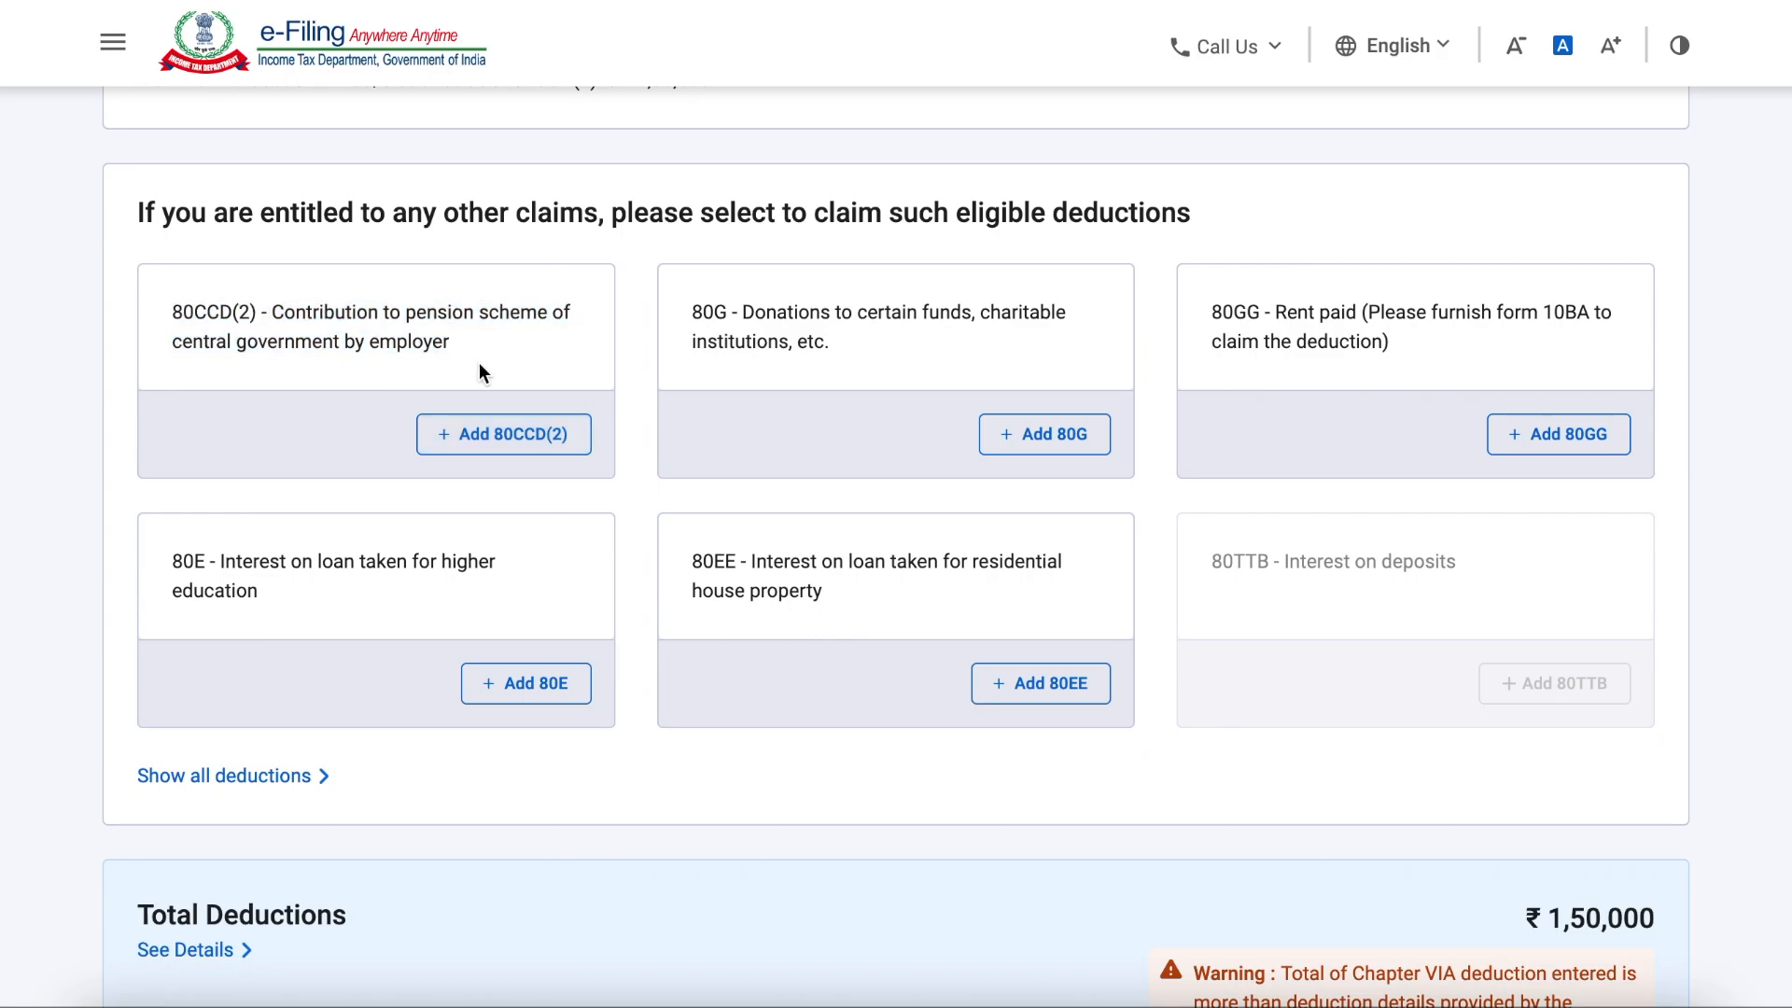
{"action": "scroll", "coordinate": [479, 353], "scroll_direction": "down", "scroll_amount": 4}
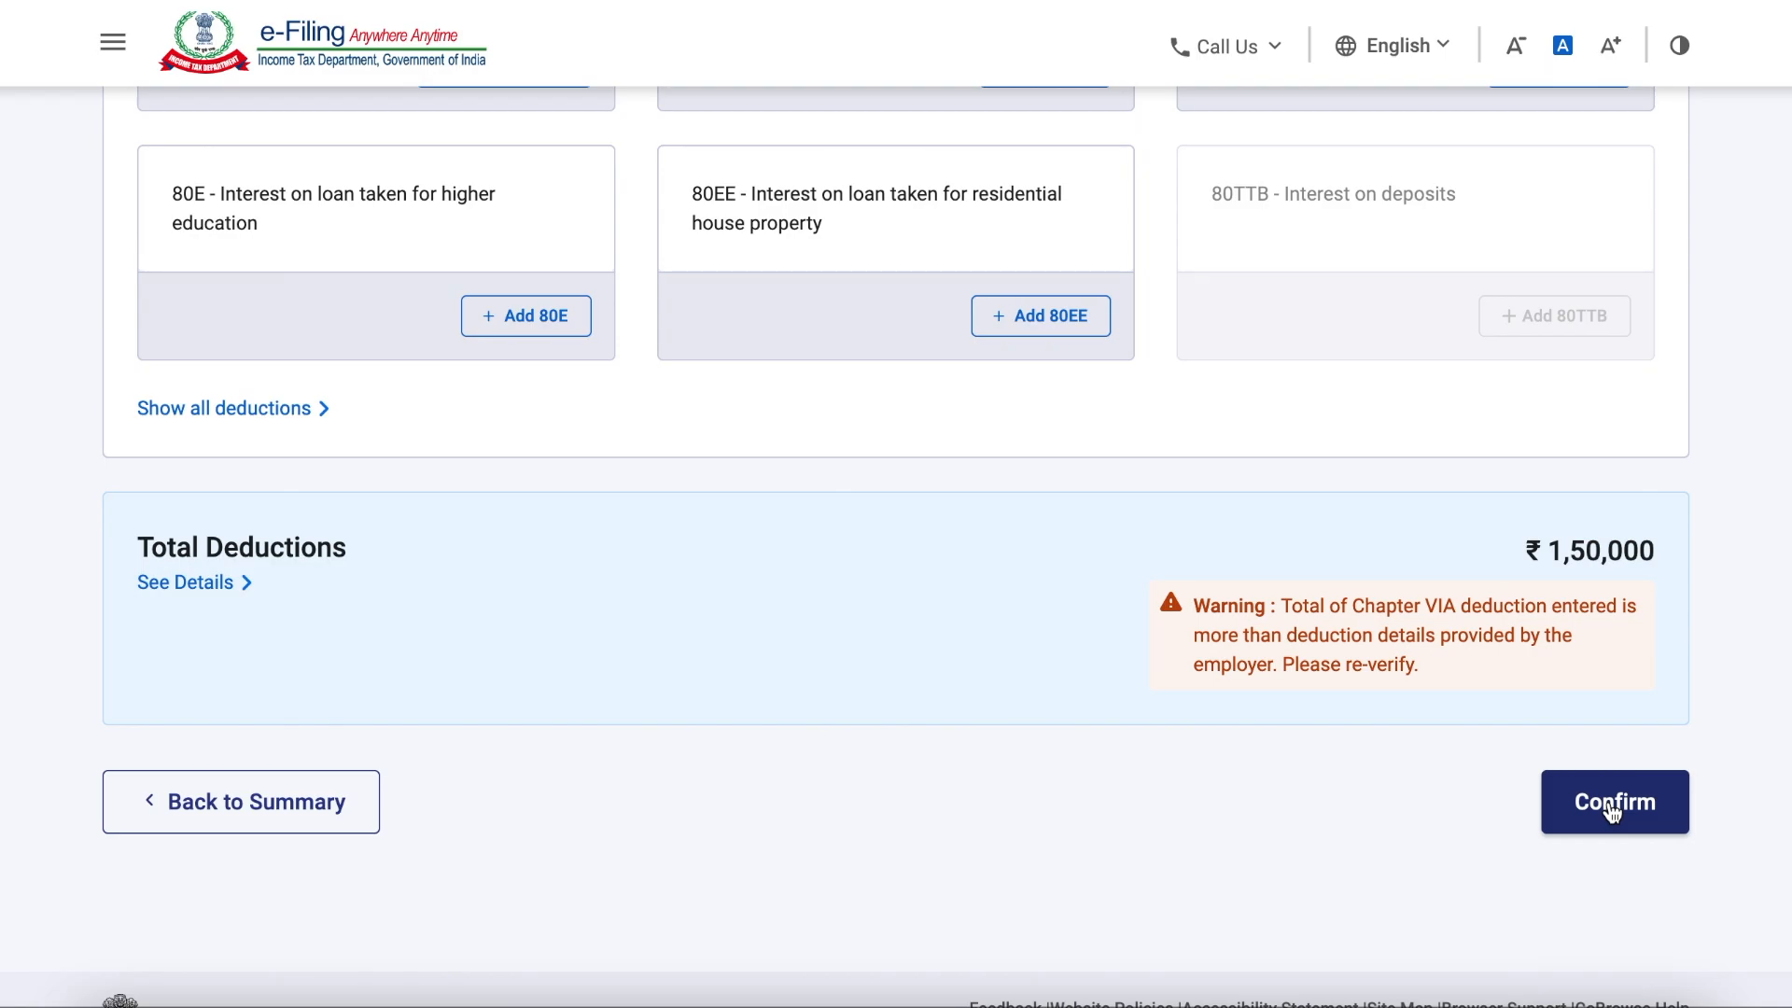
{"action": "left_click", "coordinate": [1613, 805]}
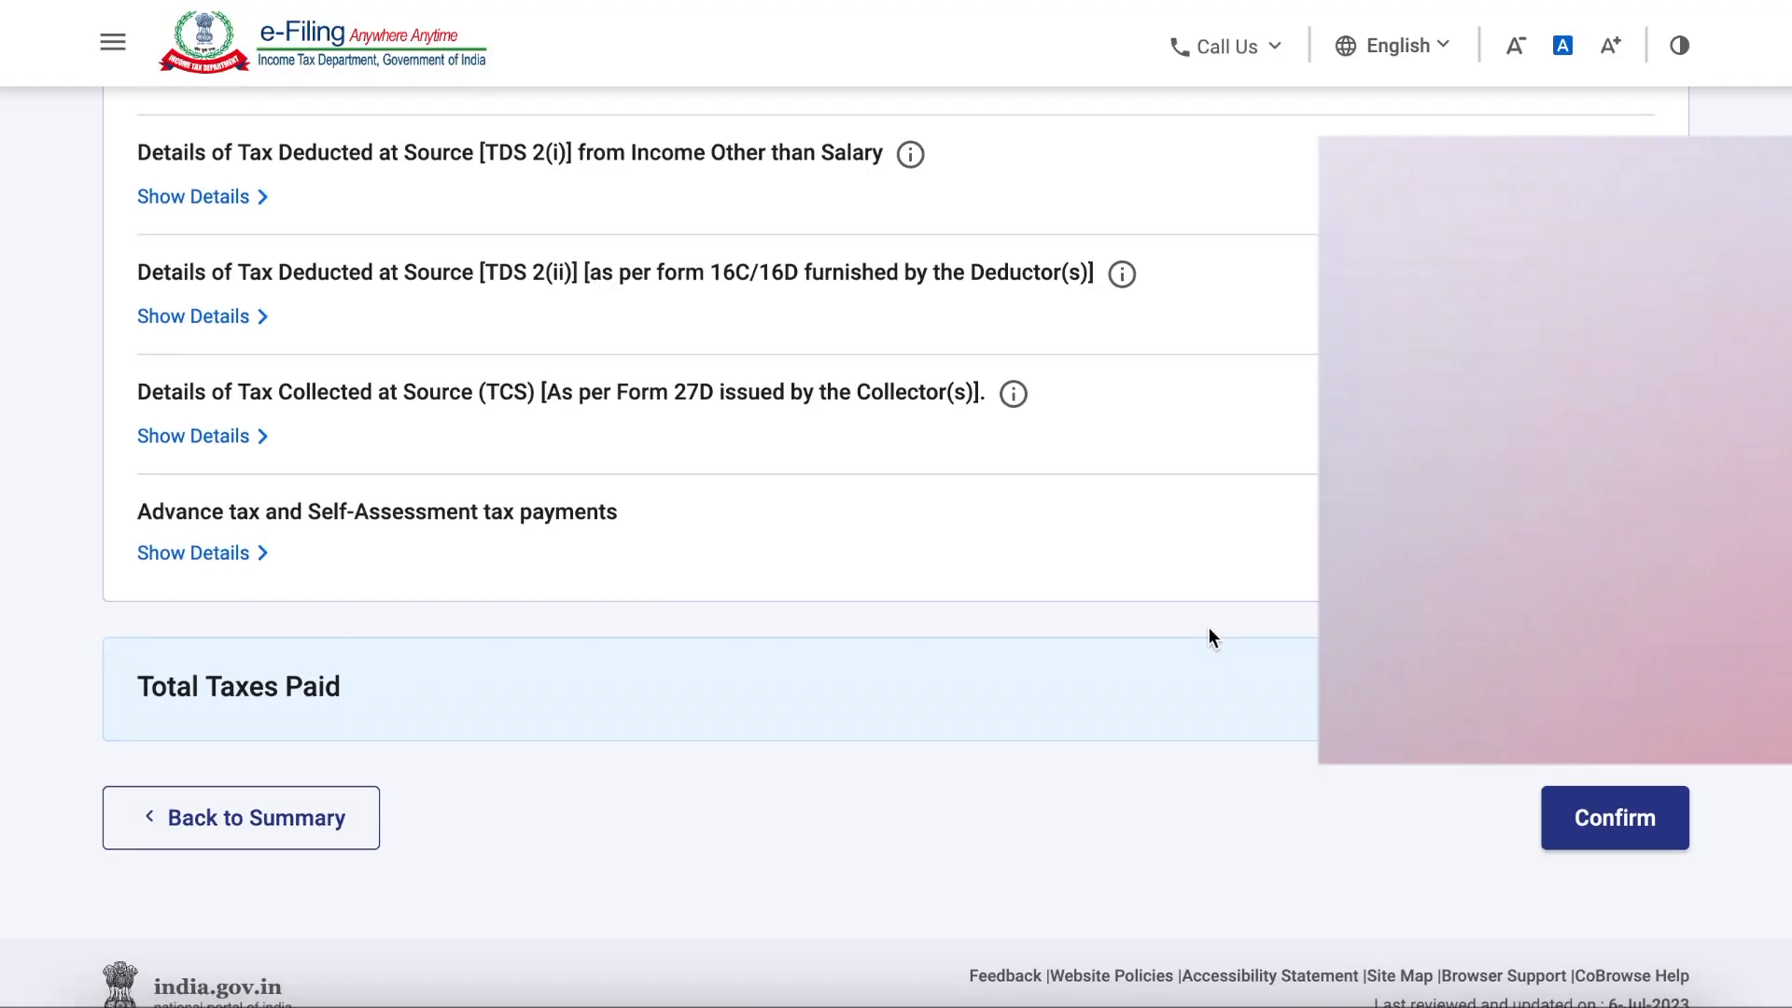
Step: Expand the advance tax and self-assessment tax payments in Taxes Paid and open a new payment entry
{"action": "scroll", "coordinate": [668, 747], "scroll_direction": "down", "scroll_amount": 2}
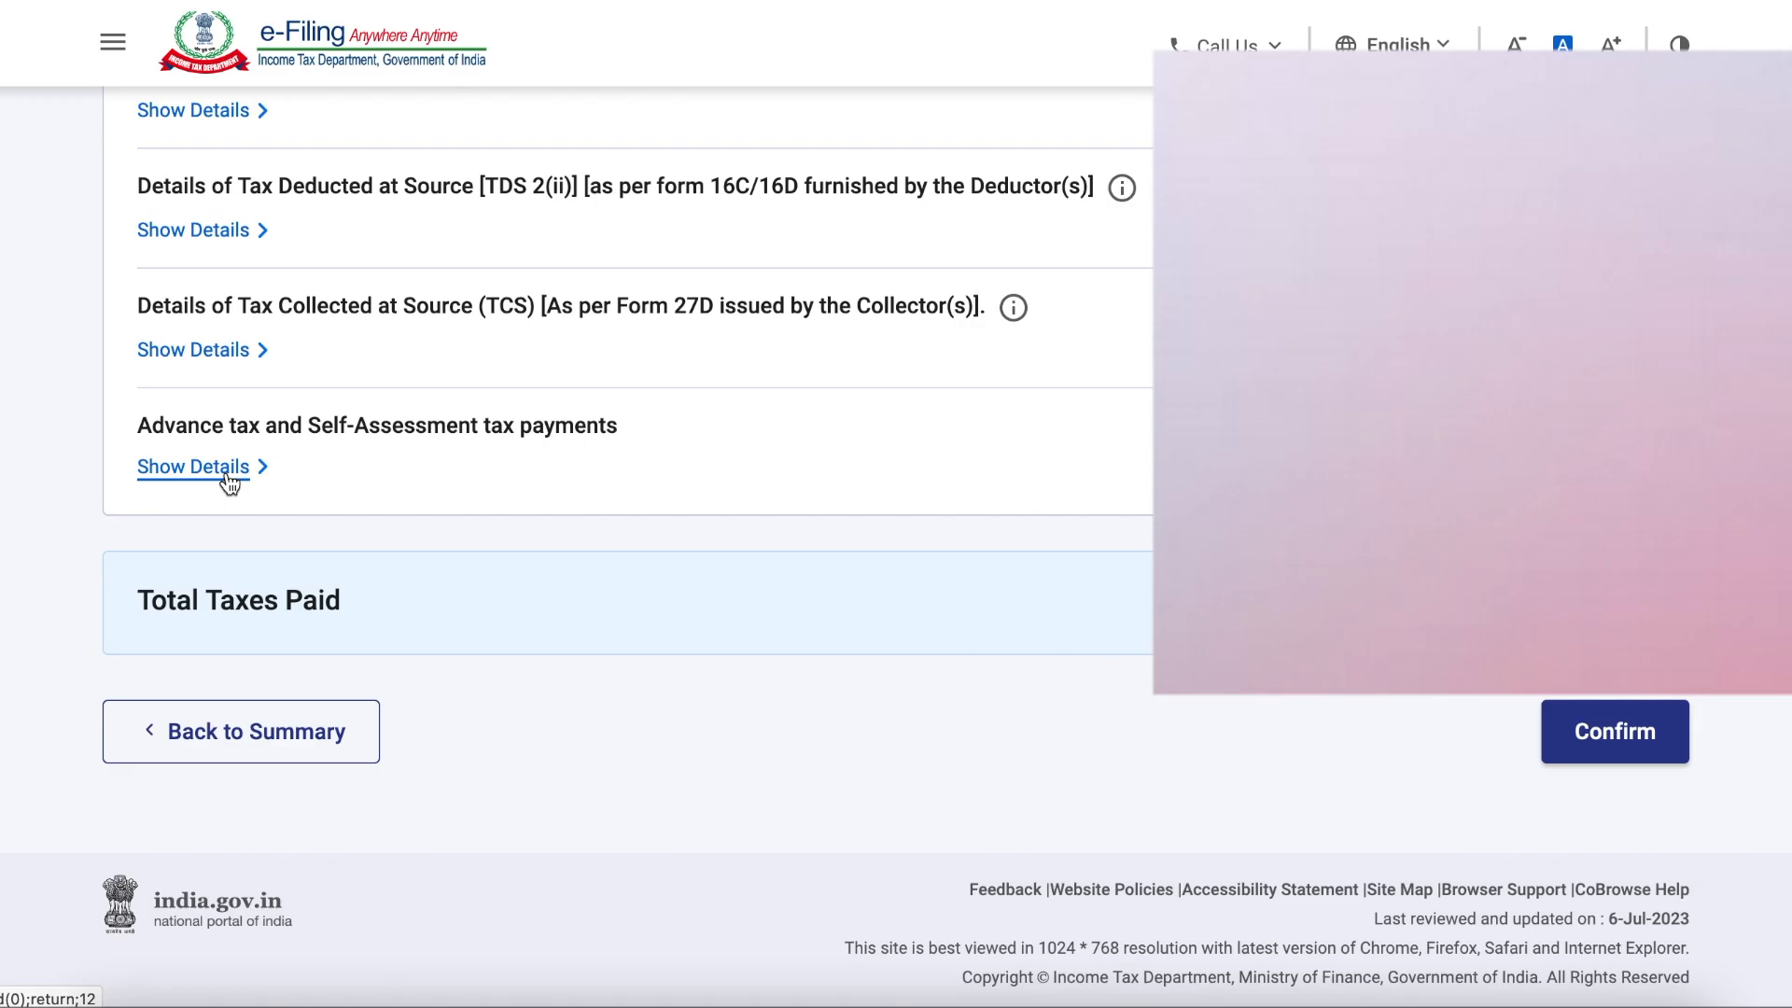
{"action": "left_click", "coordinate": [229, 467]}
{"action": "left_click", "coordinate": [256, 580]}
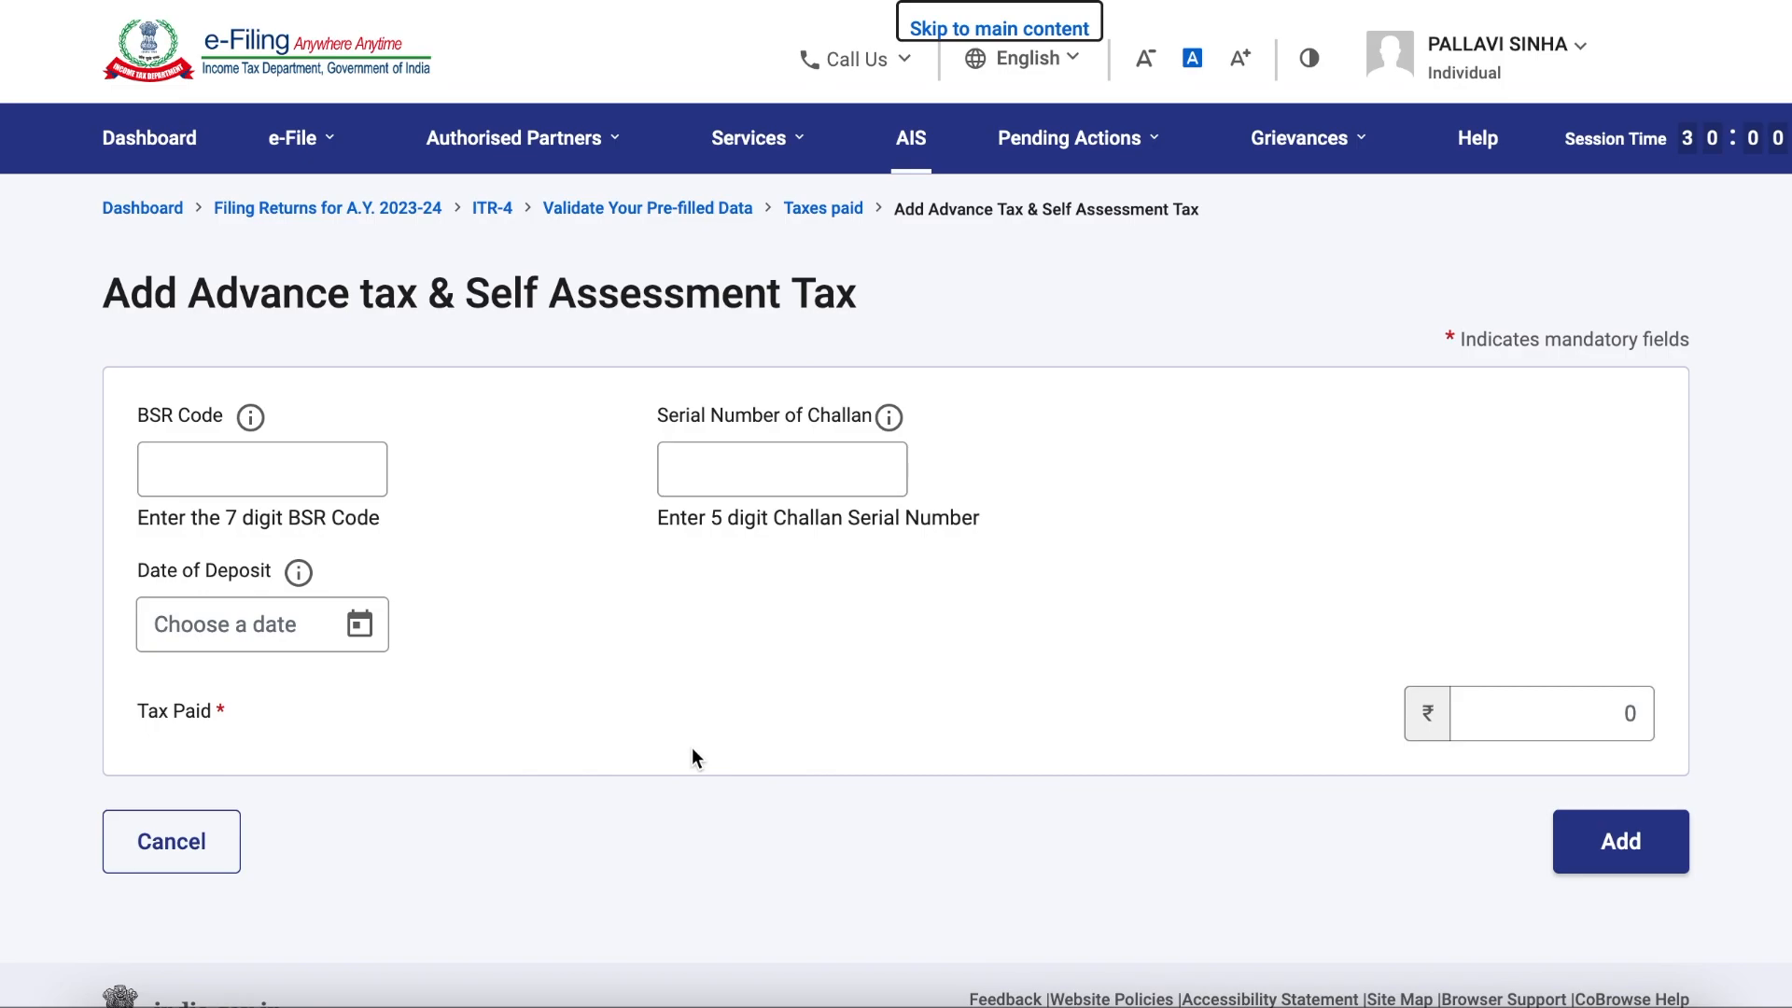